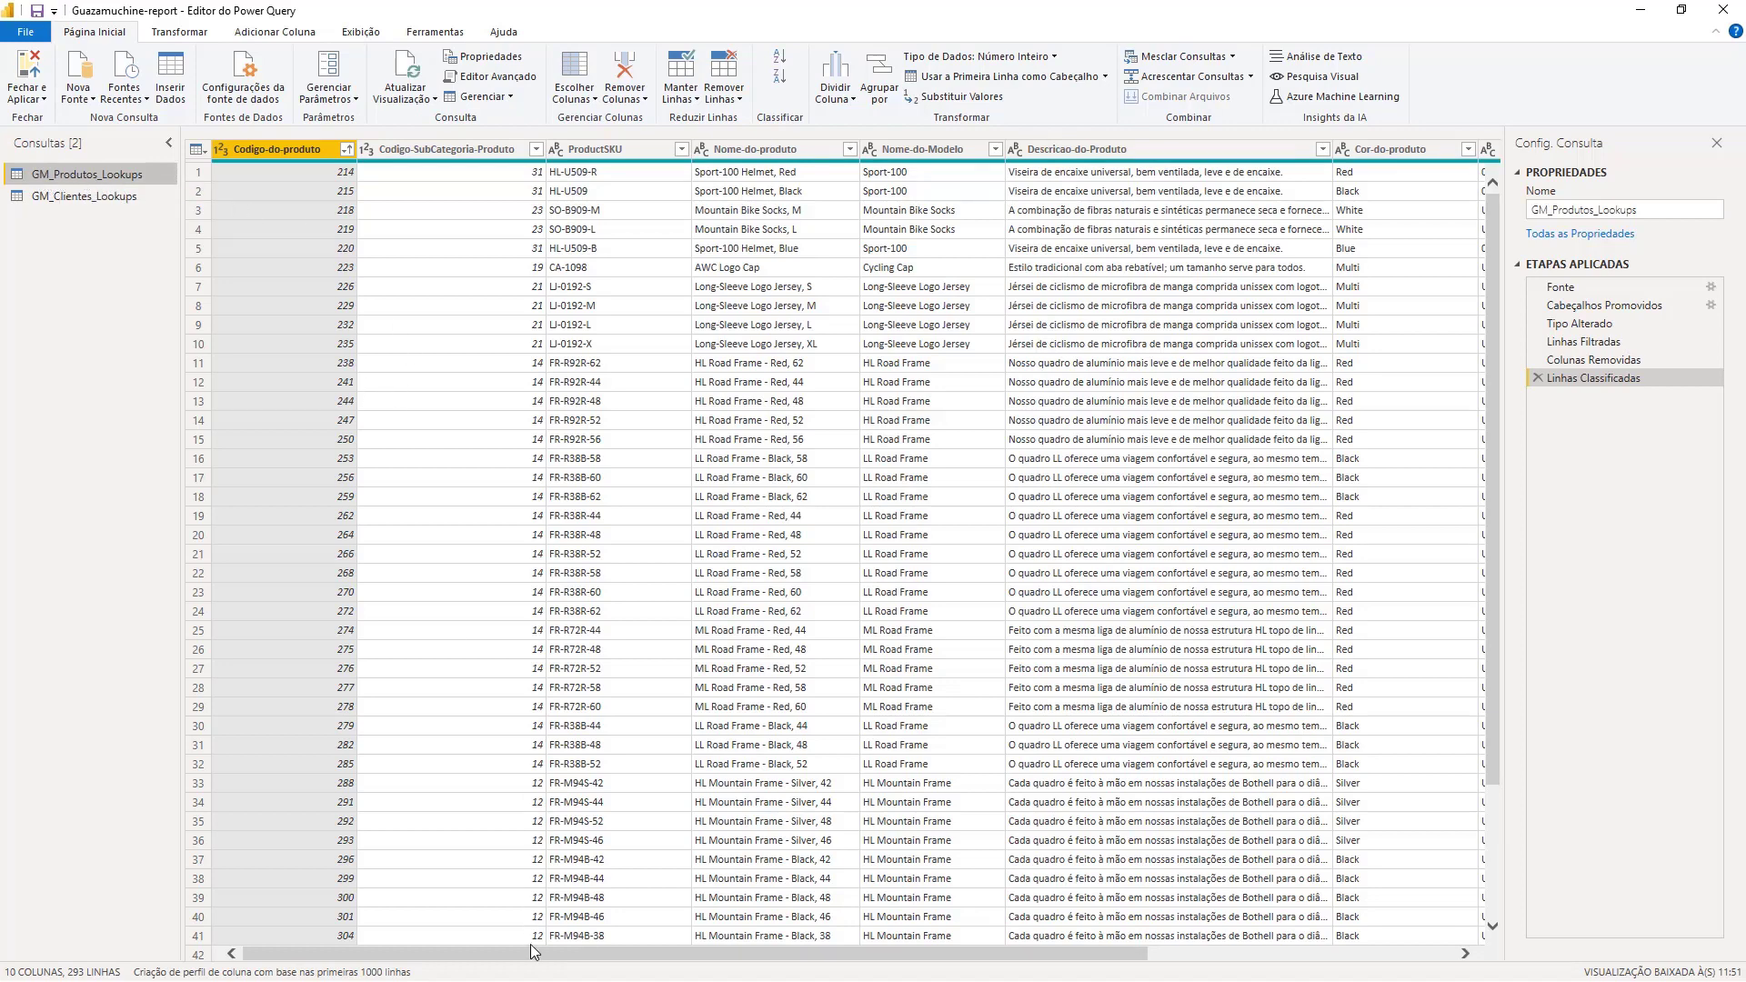
Look over the GM_Produtos_Lookups columns and compare the commands for transforming columns with those for adding columns.
drag(532, 947, 723, 950)
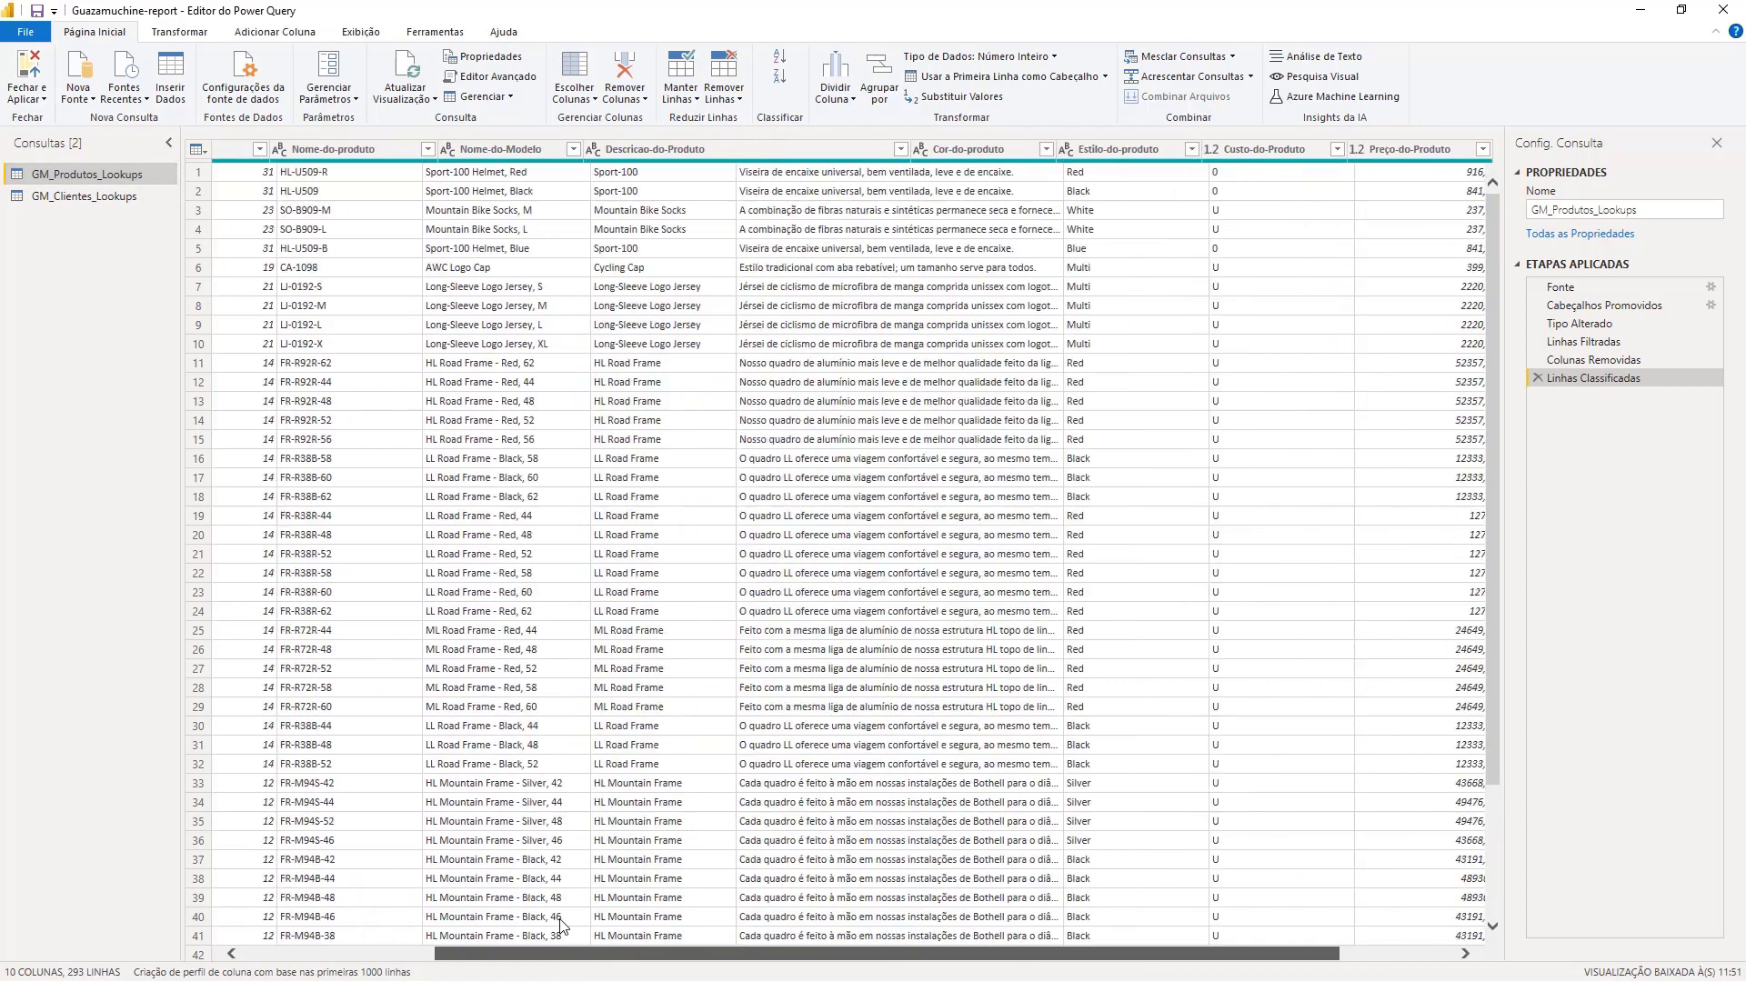
drag(561, 925, 421, 900)
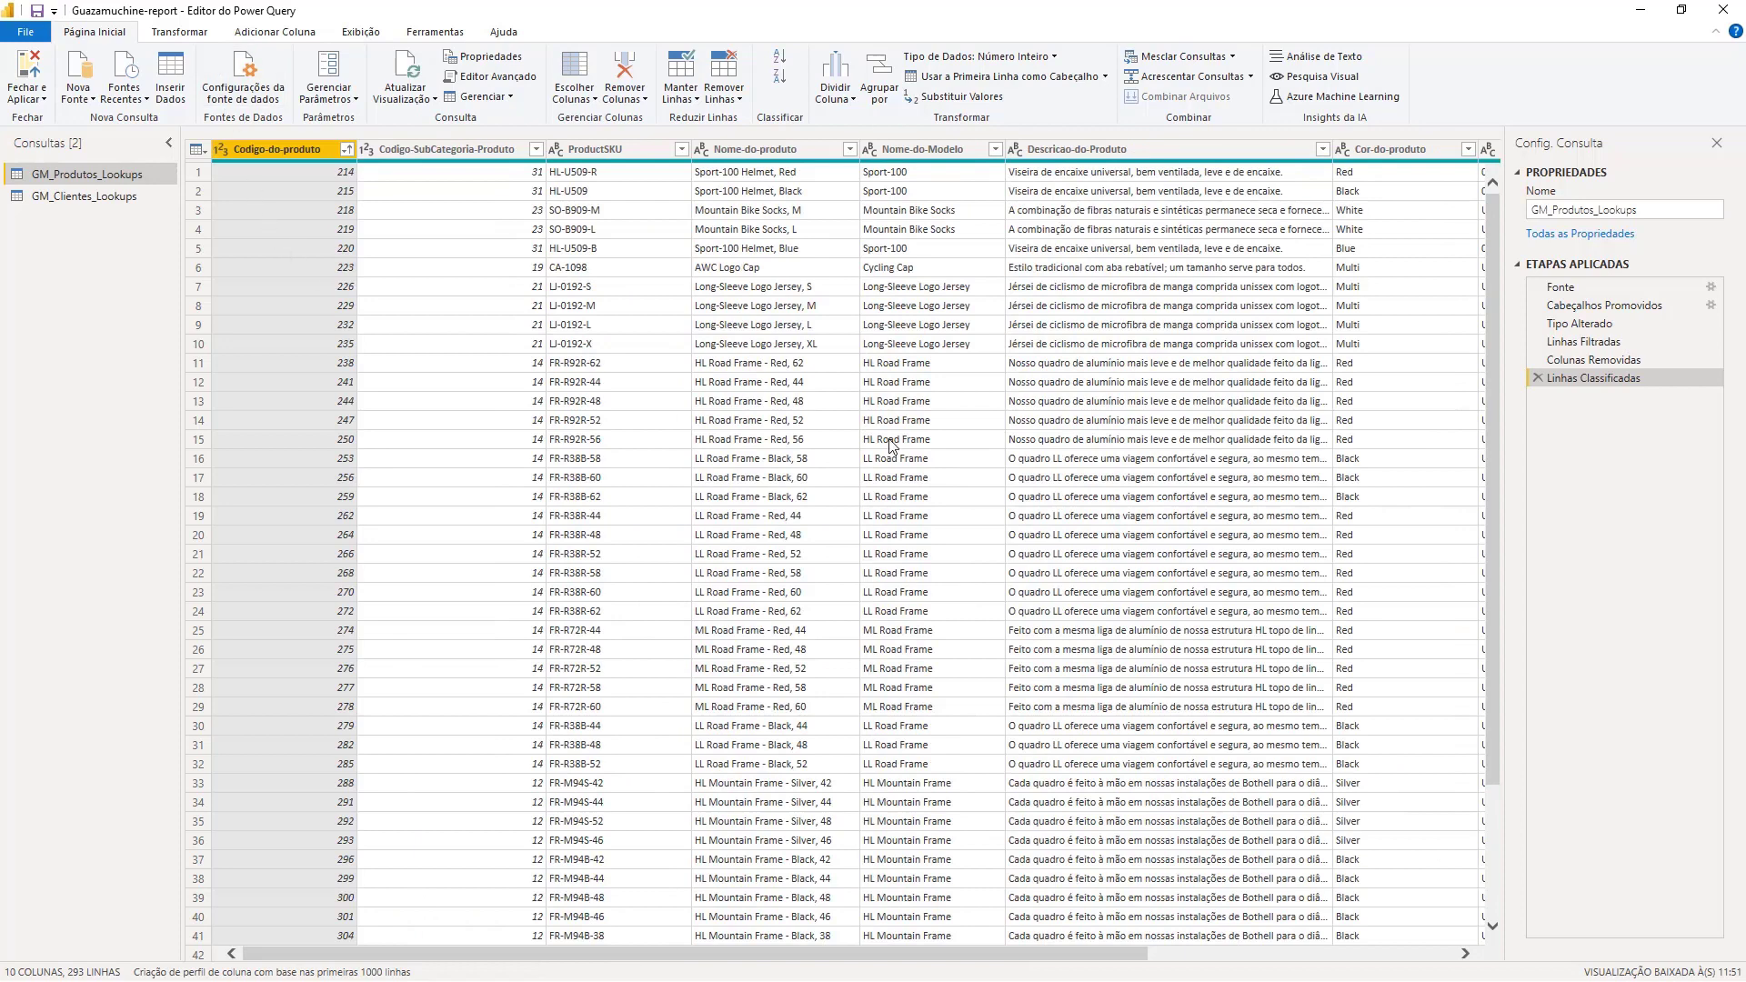
click(197, 38)
click(297, 35)
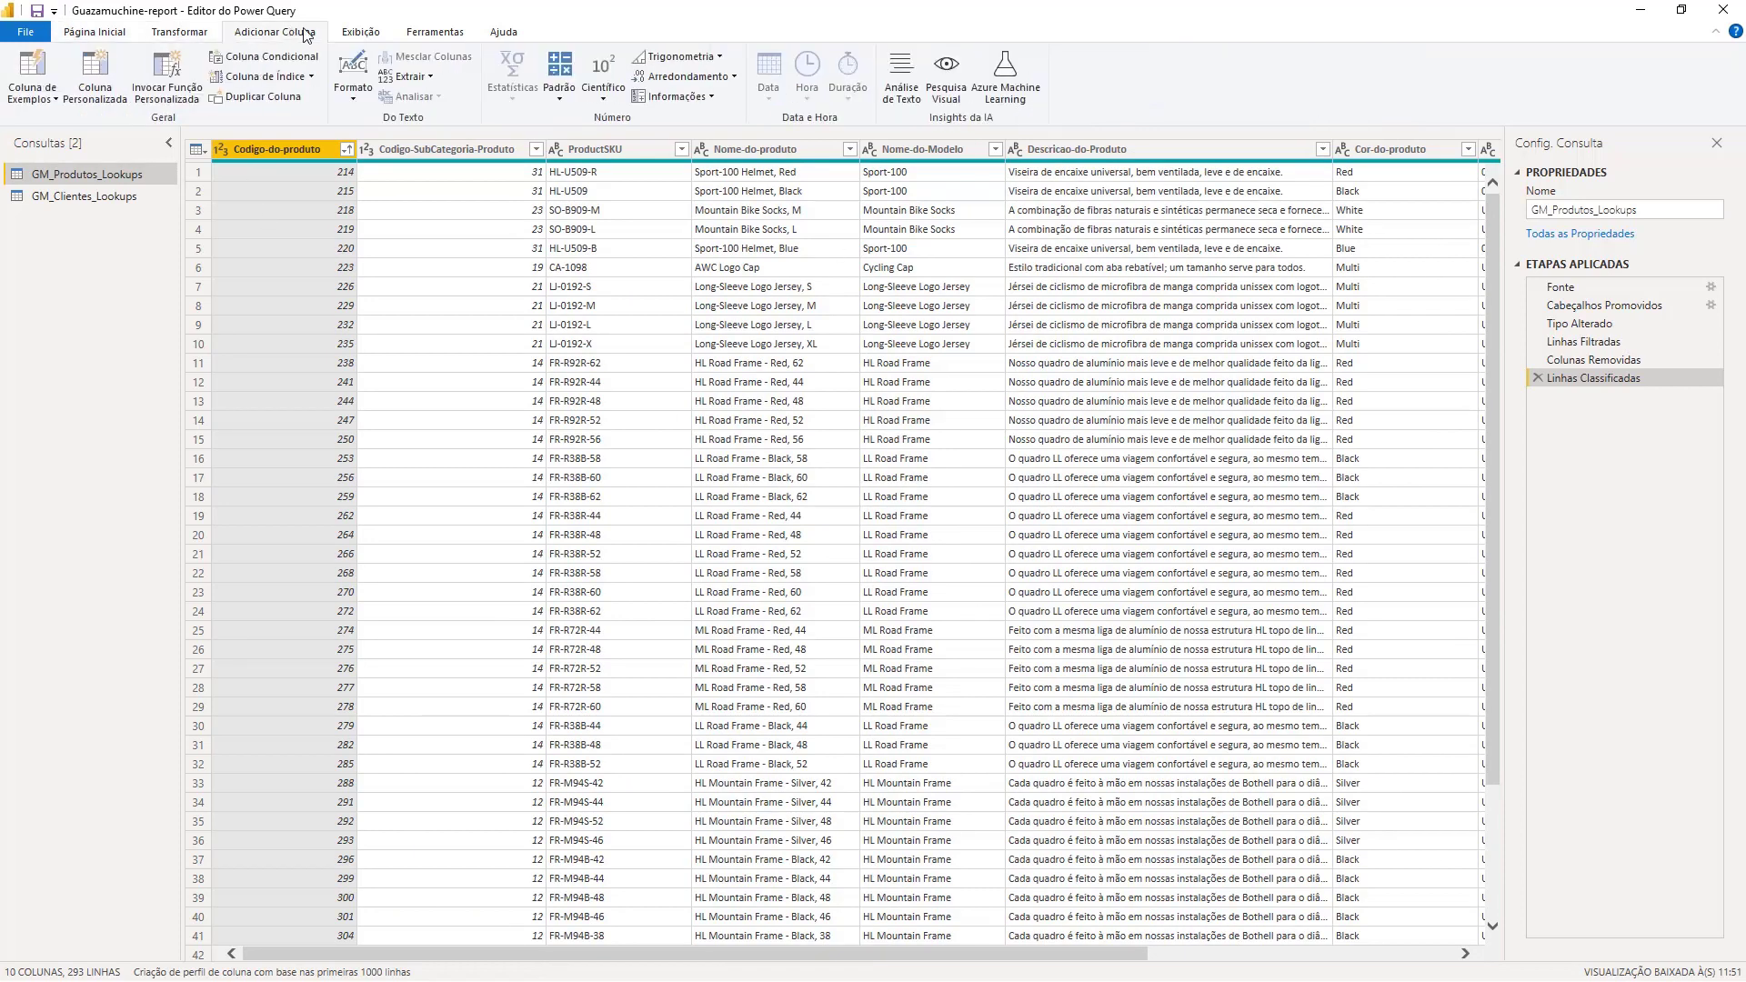
click(191, 36)
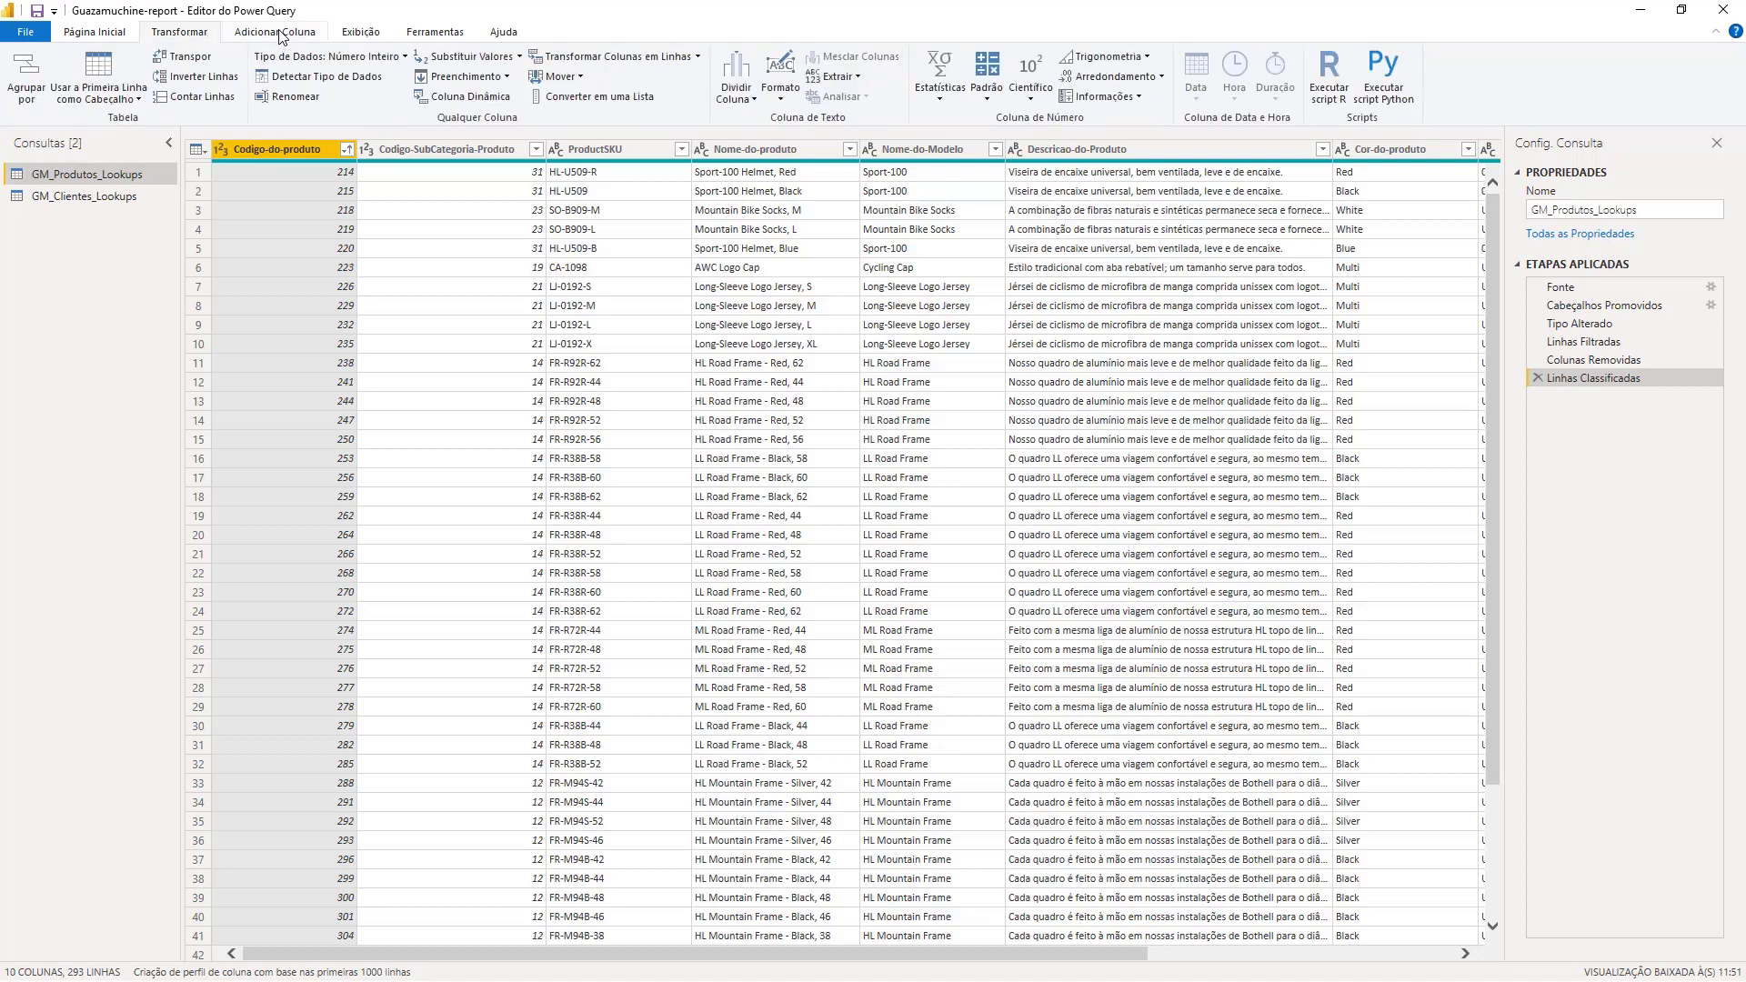
click(279, 36)
click(172, 36)
click(291, 37)
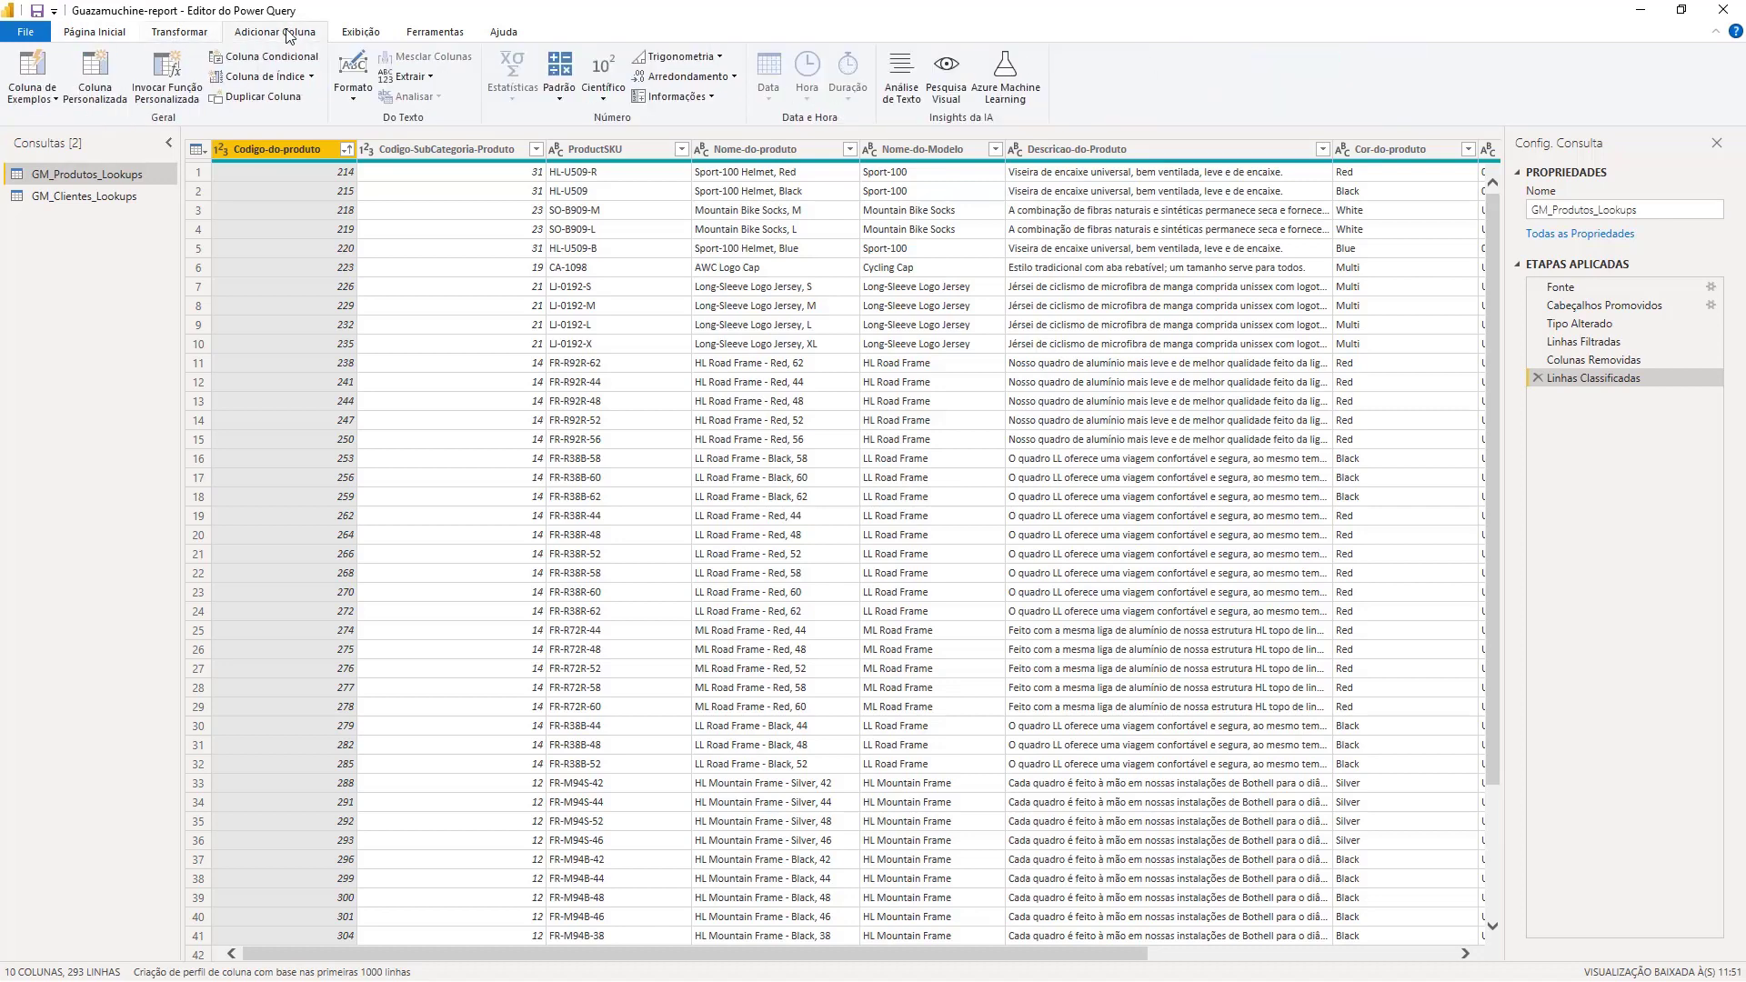
click(155, 34)
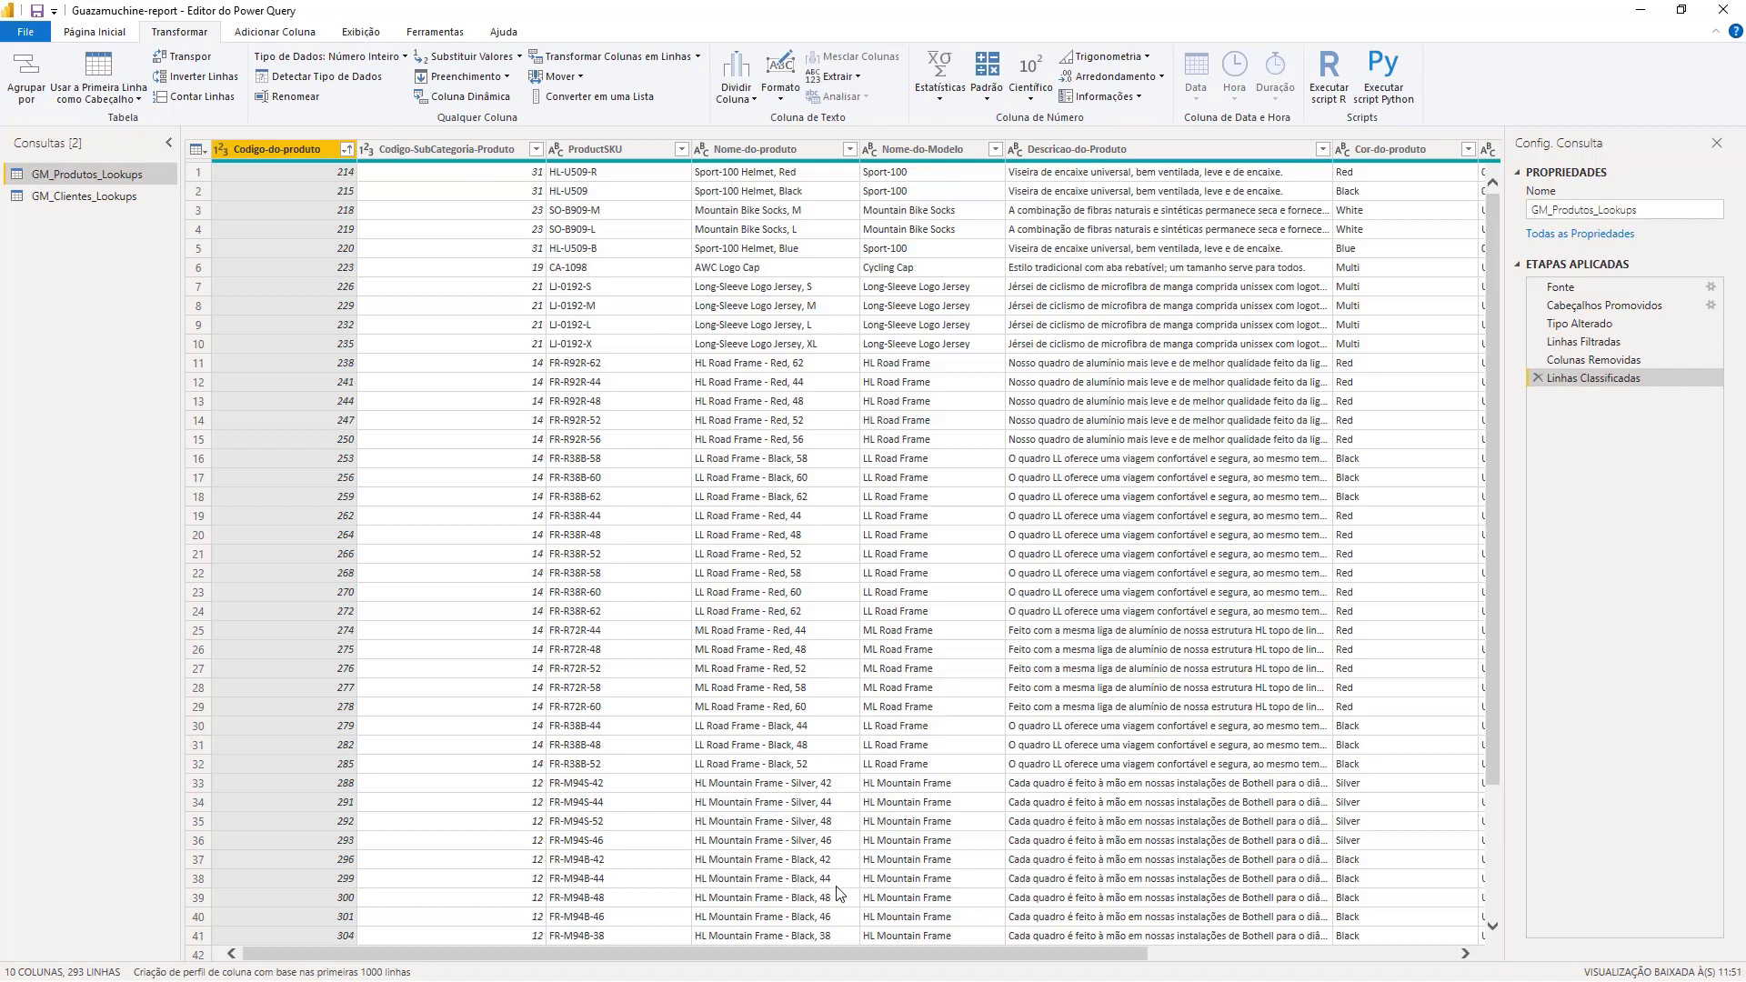
drag(845, 962, 849, 962)
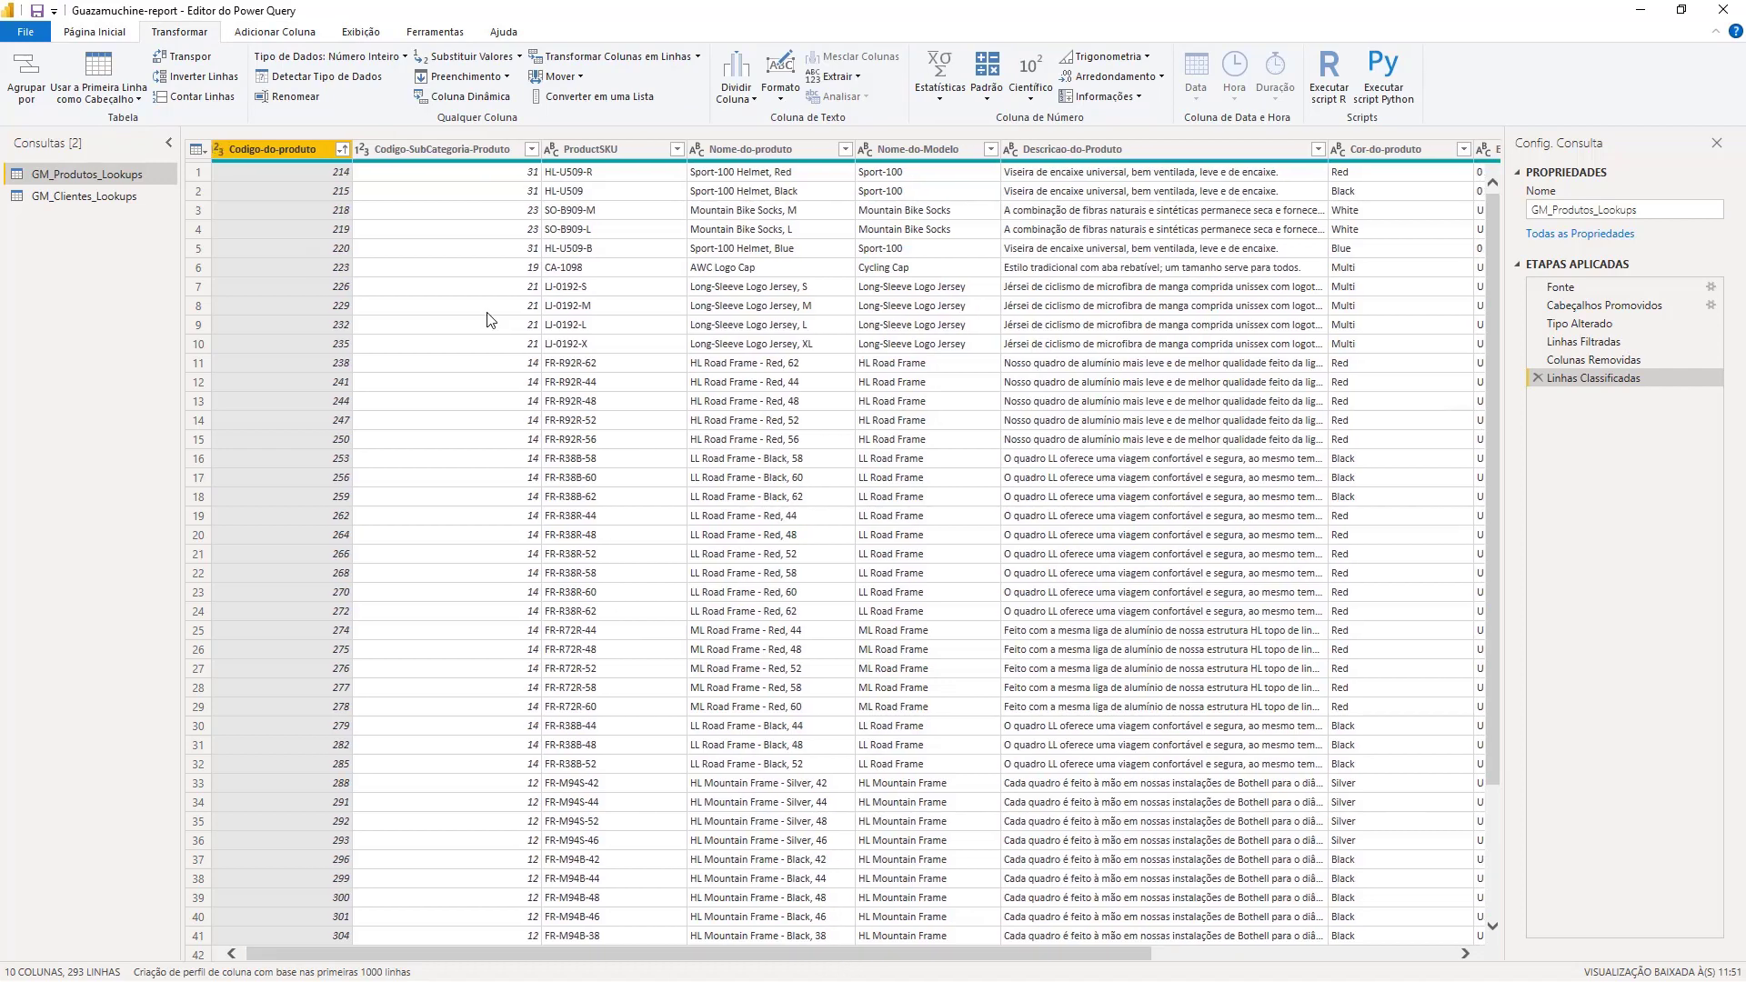
Calculate the average (Média) of the Codigo-SubCategoria-Produto column as a column transformation.
click(418, 151)
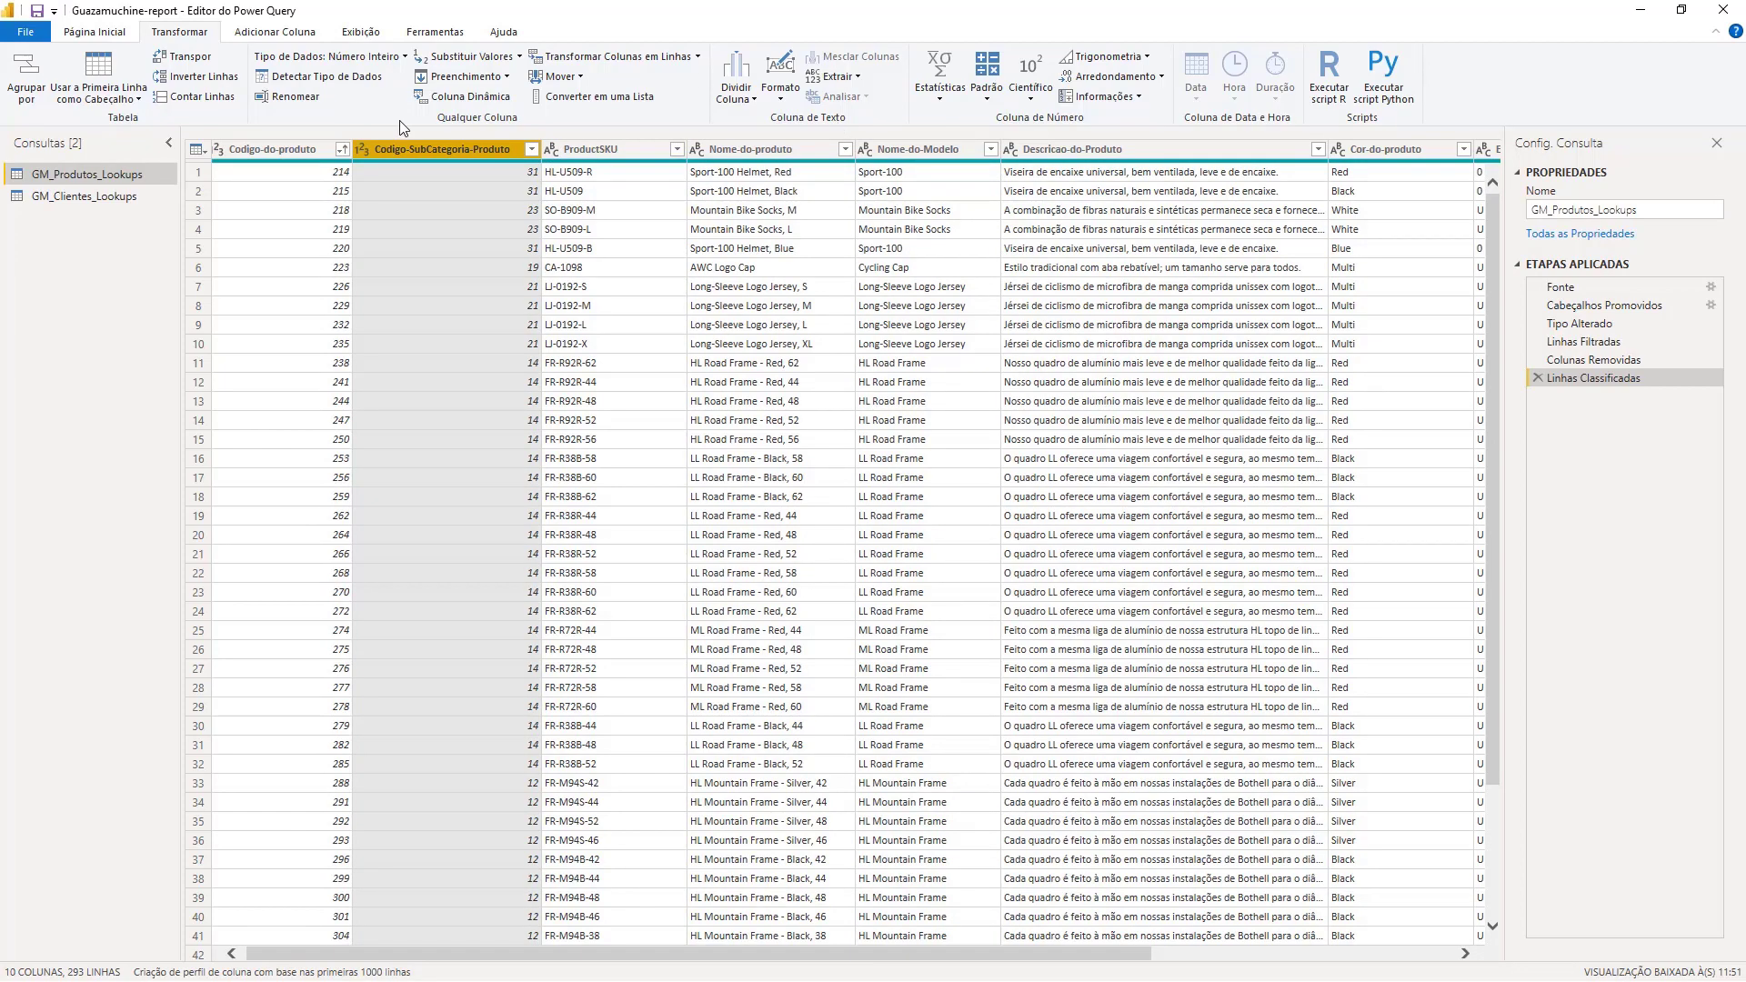
scroll(471, 547, down, 10)
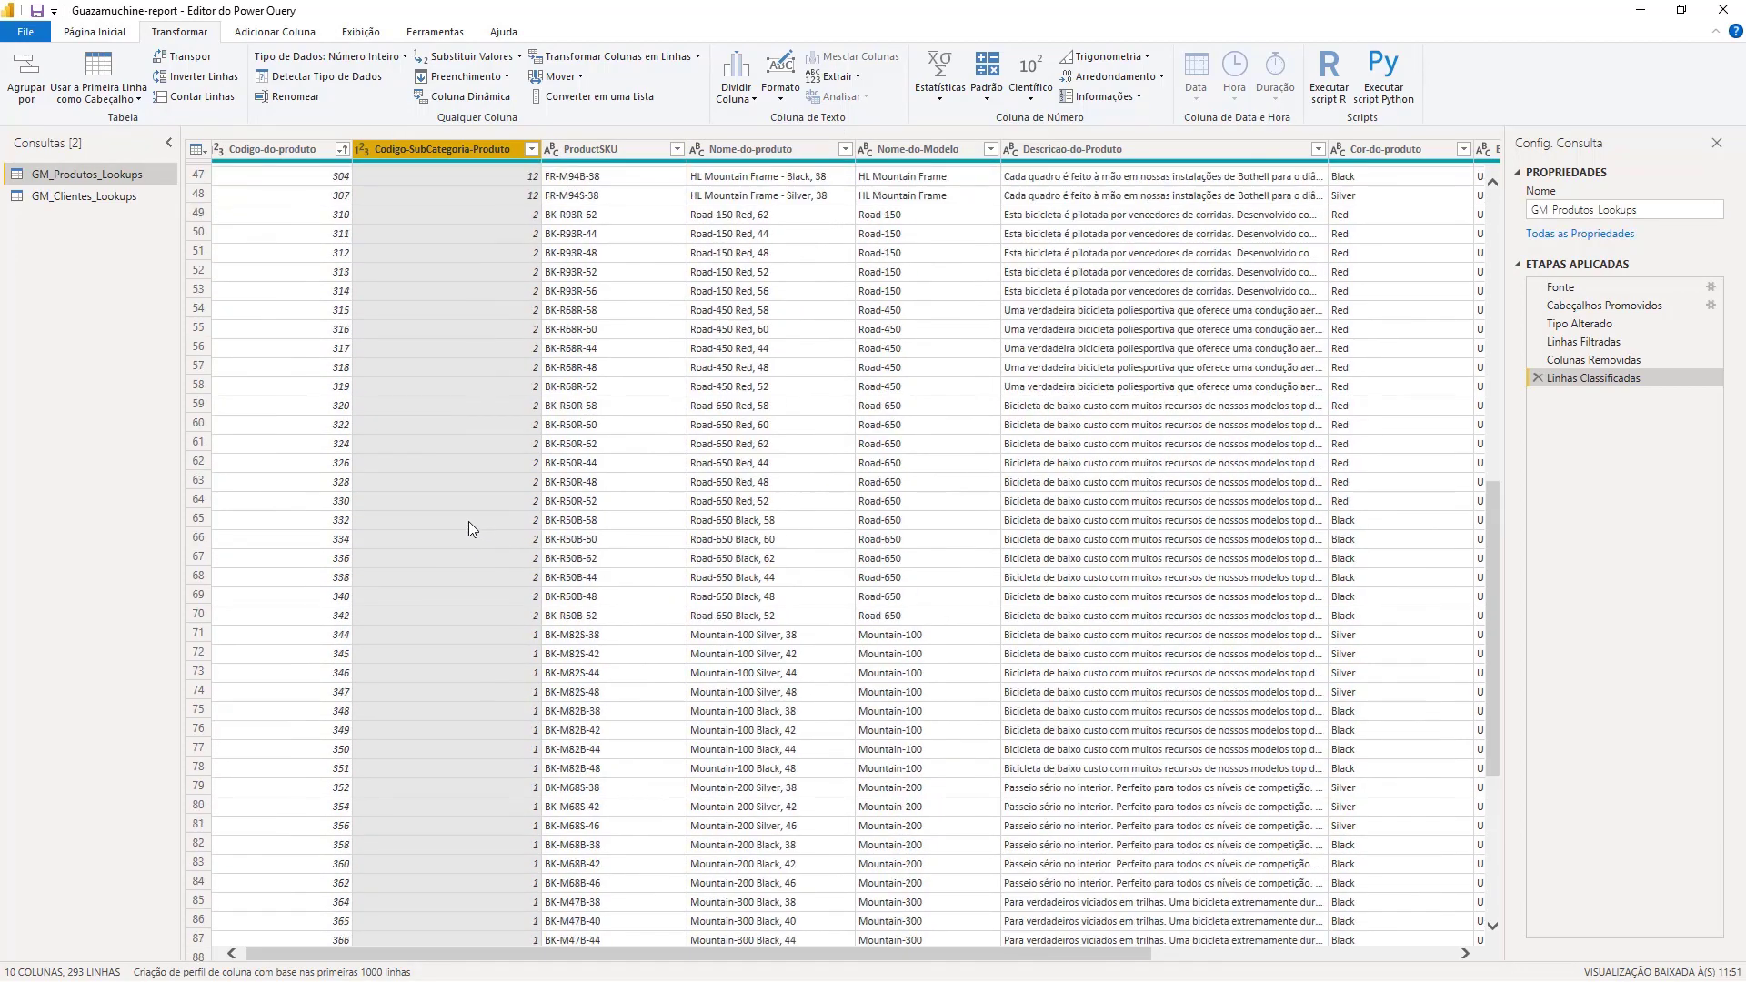
scroll(464, 500, up, 8)
scroll(458, 463, up, 3)
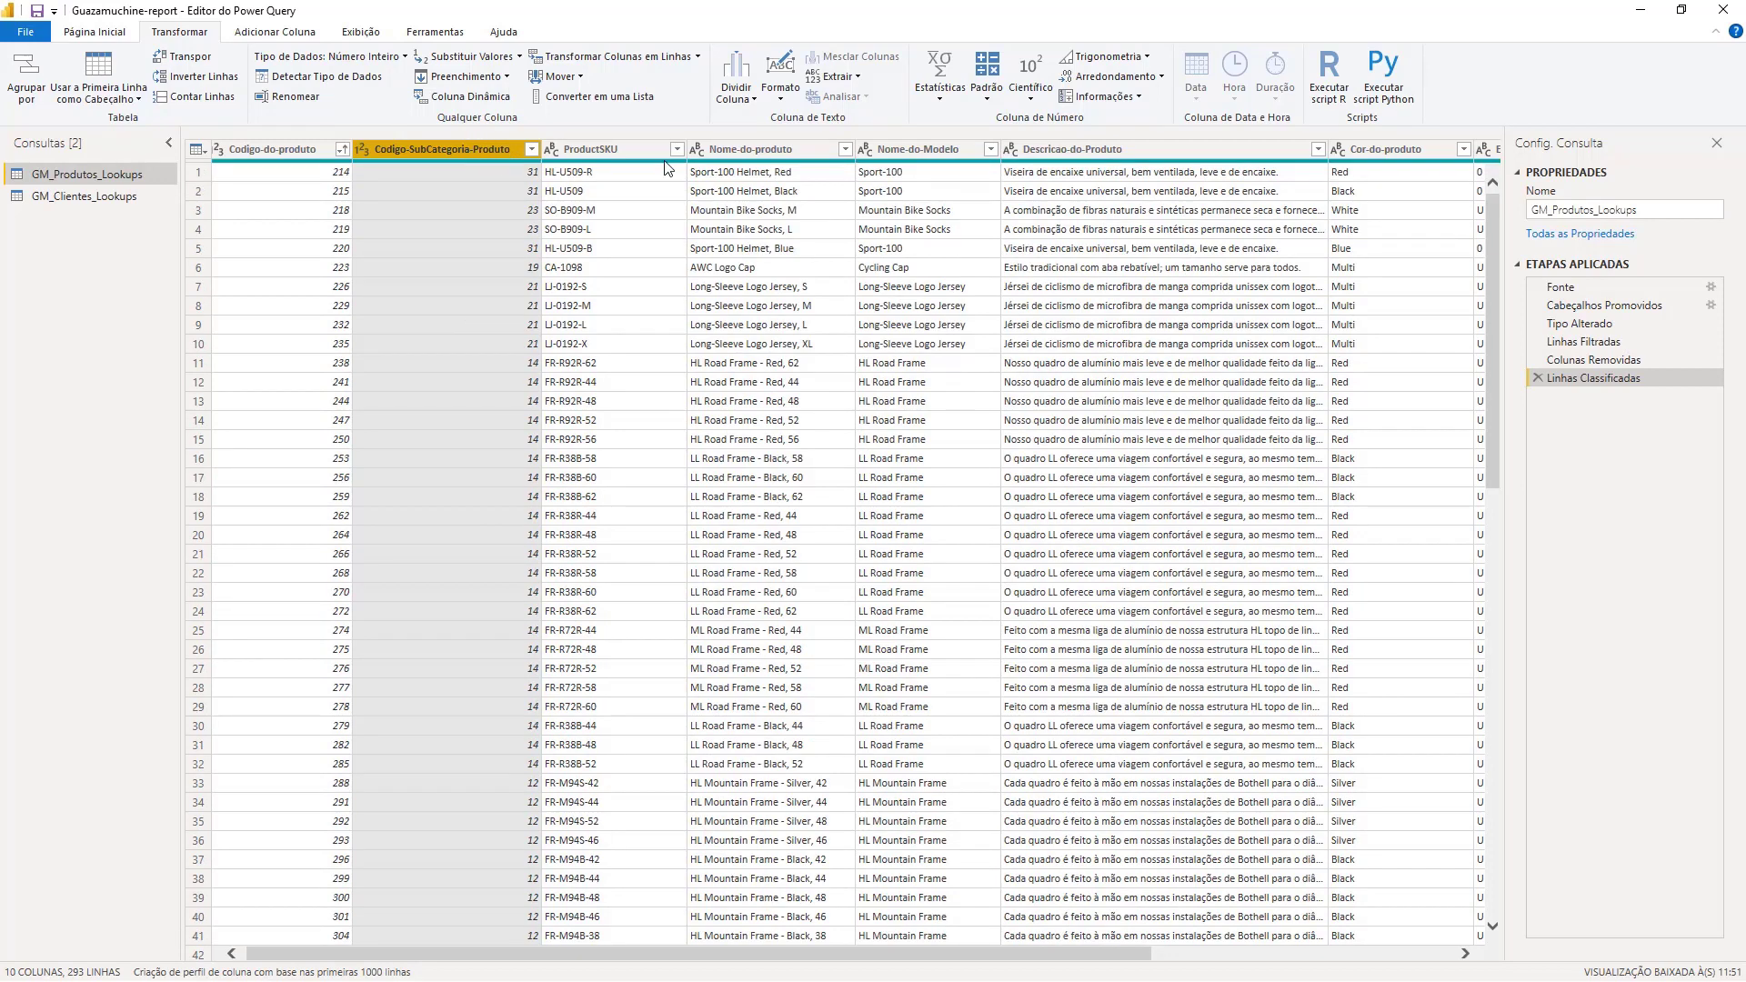
key(shift+Right)
key(shift+Left)
click(939, 95)
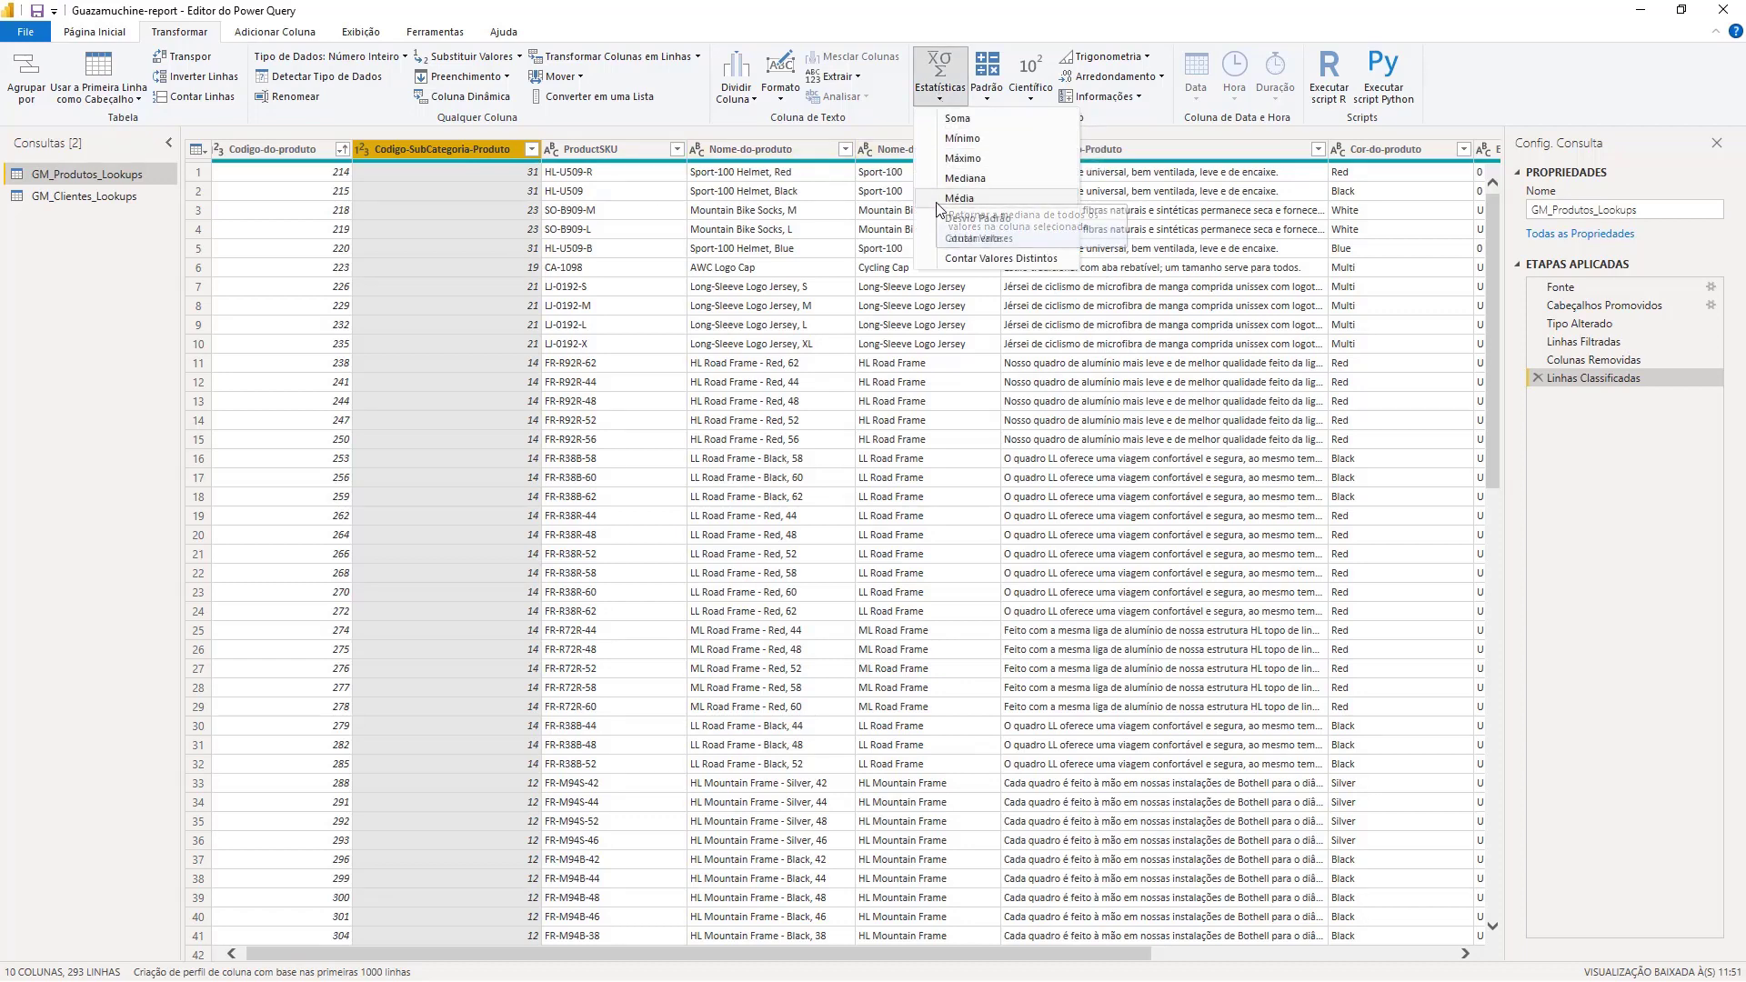
click(989, 204)
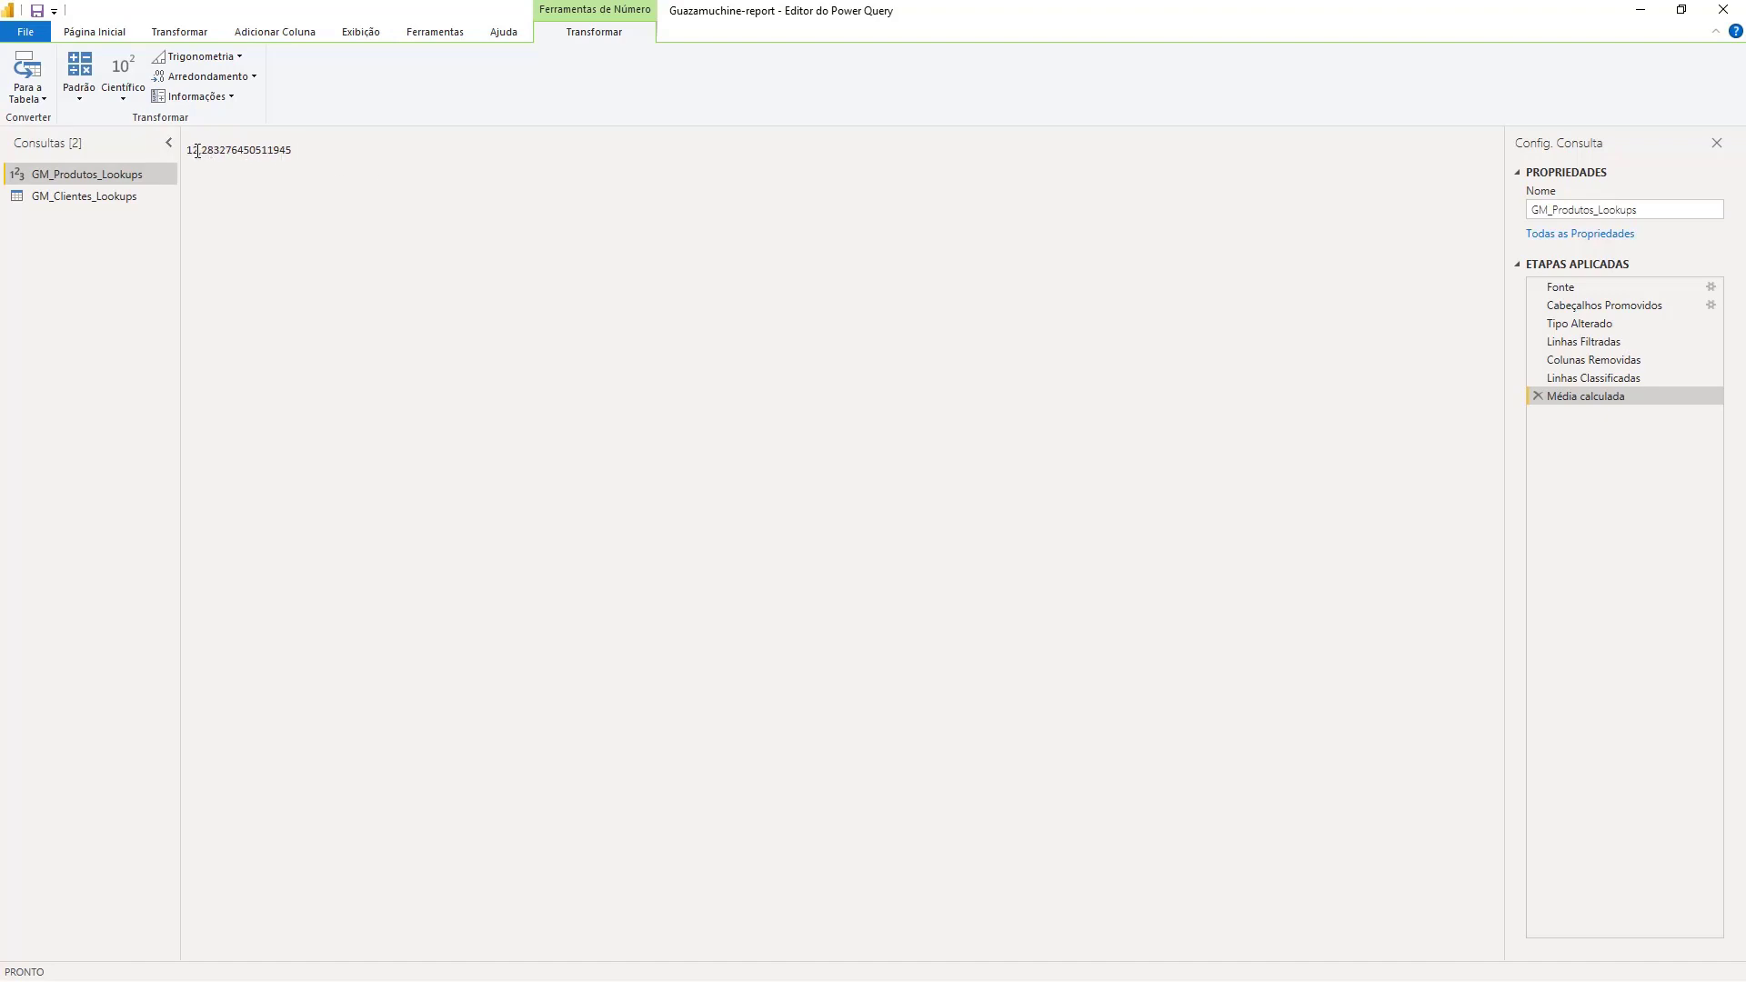
Highlight the calculated average and delete the average calculation from the query's applied steps.
drag(187, 151, 300, 152)
click(413, 282)
drag(292, 153, 190, 152)
click(1536, 397)
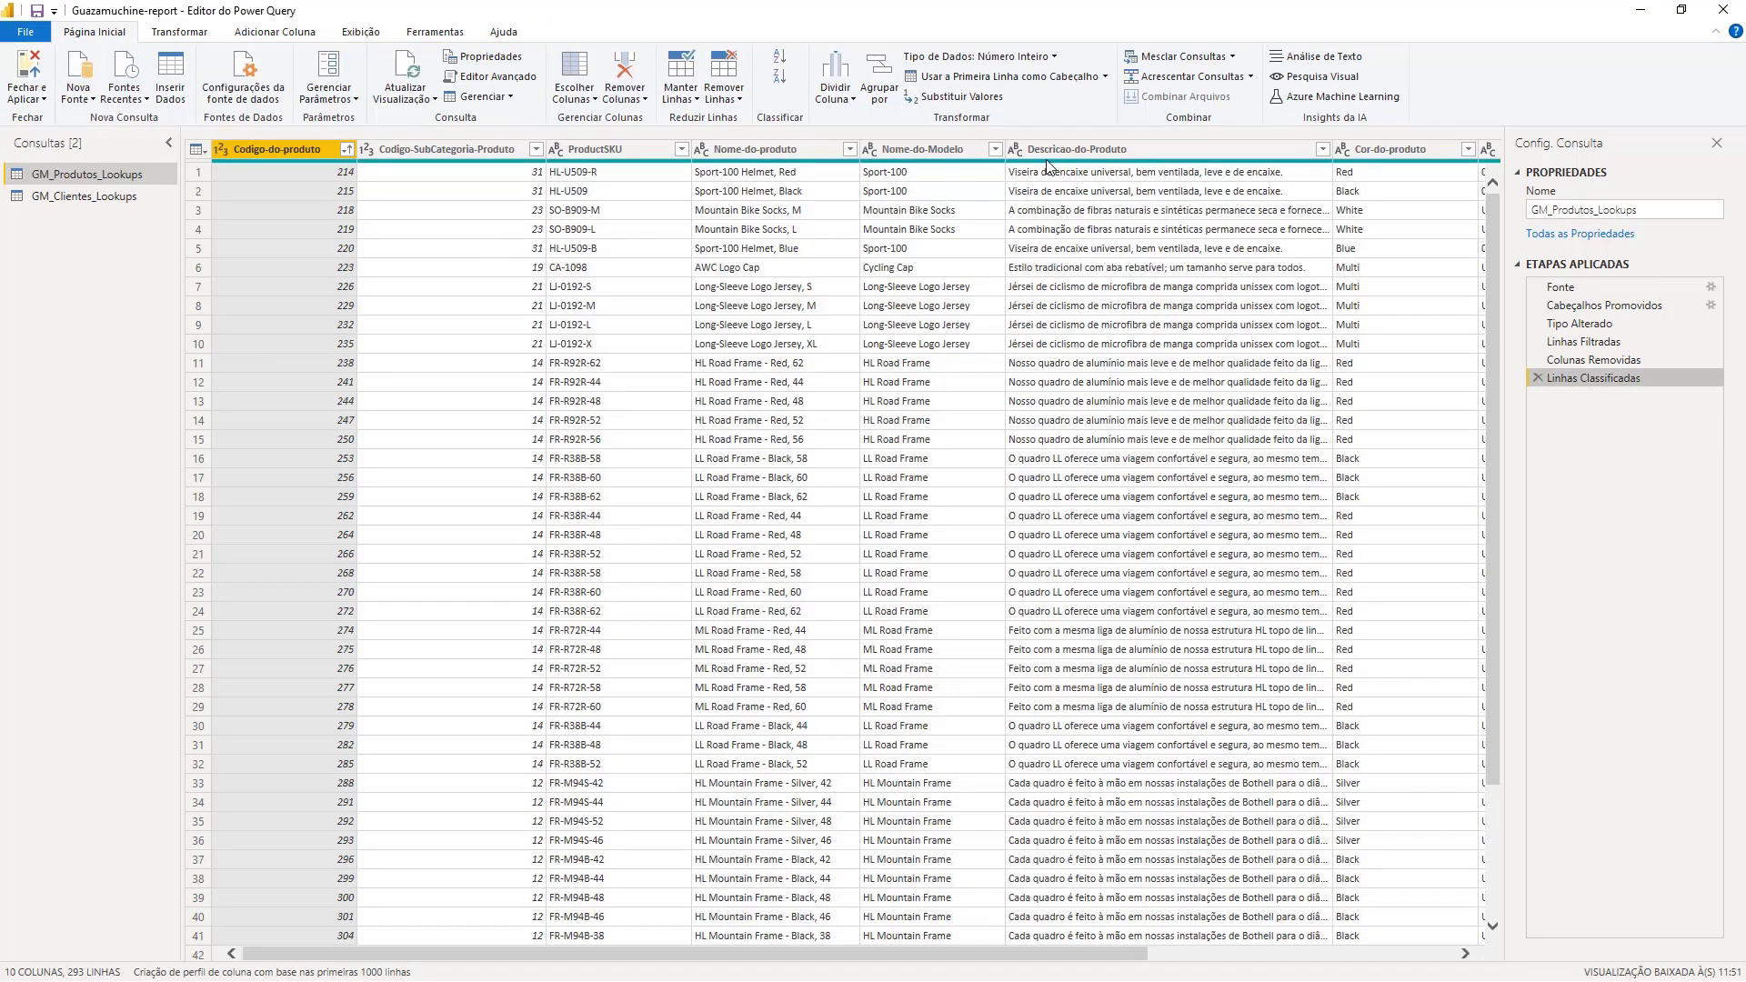
Transform the Codigo-SubCategoria-Produto column into its average (Média) once more.
click(452, 150)
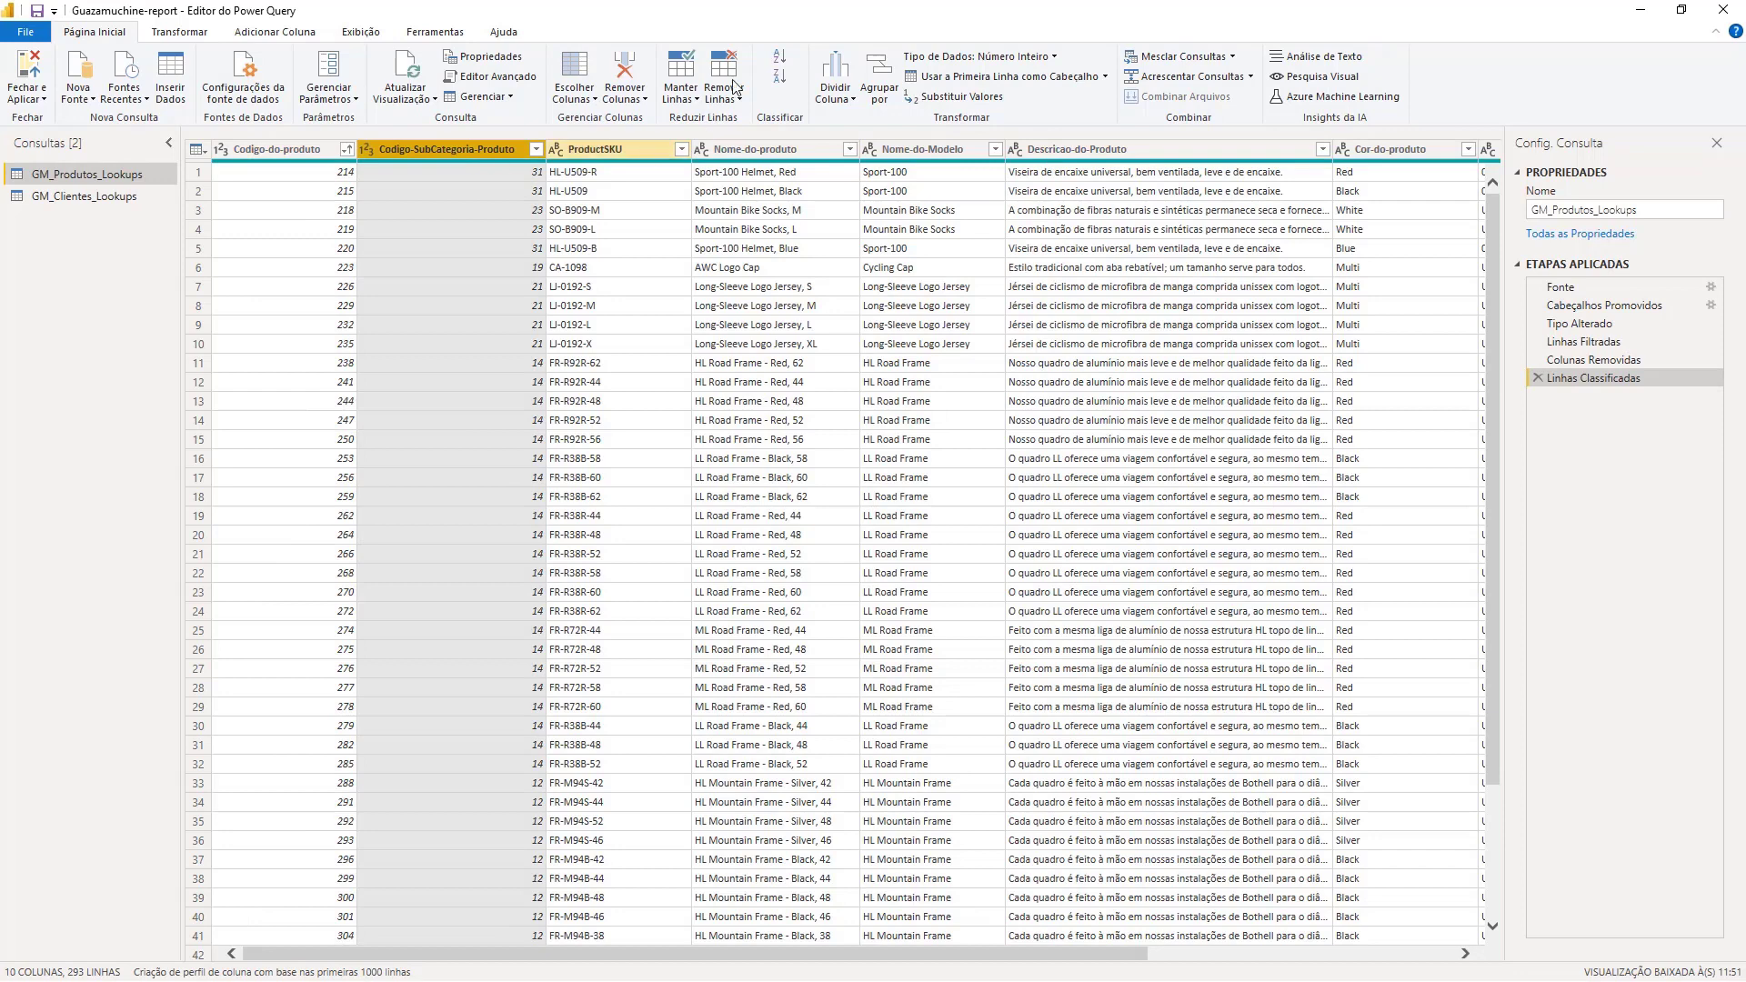
click(200, 34)
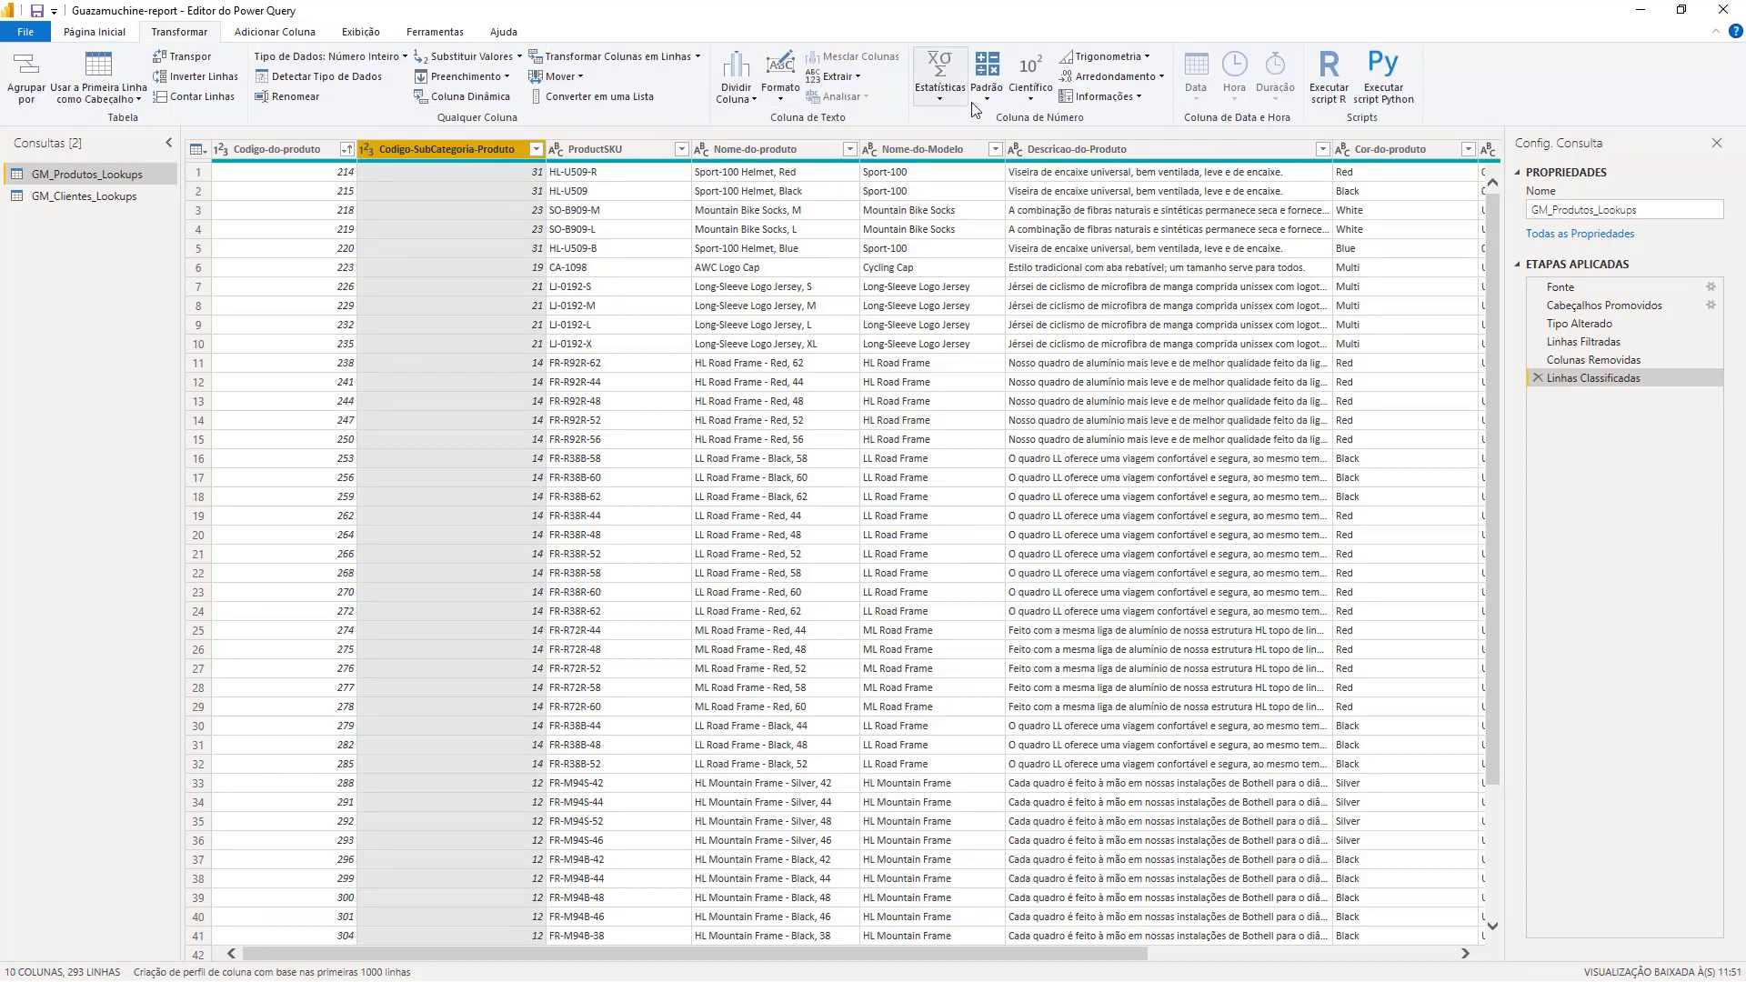
click(925, 100)
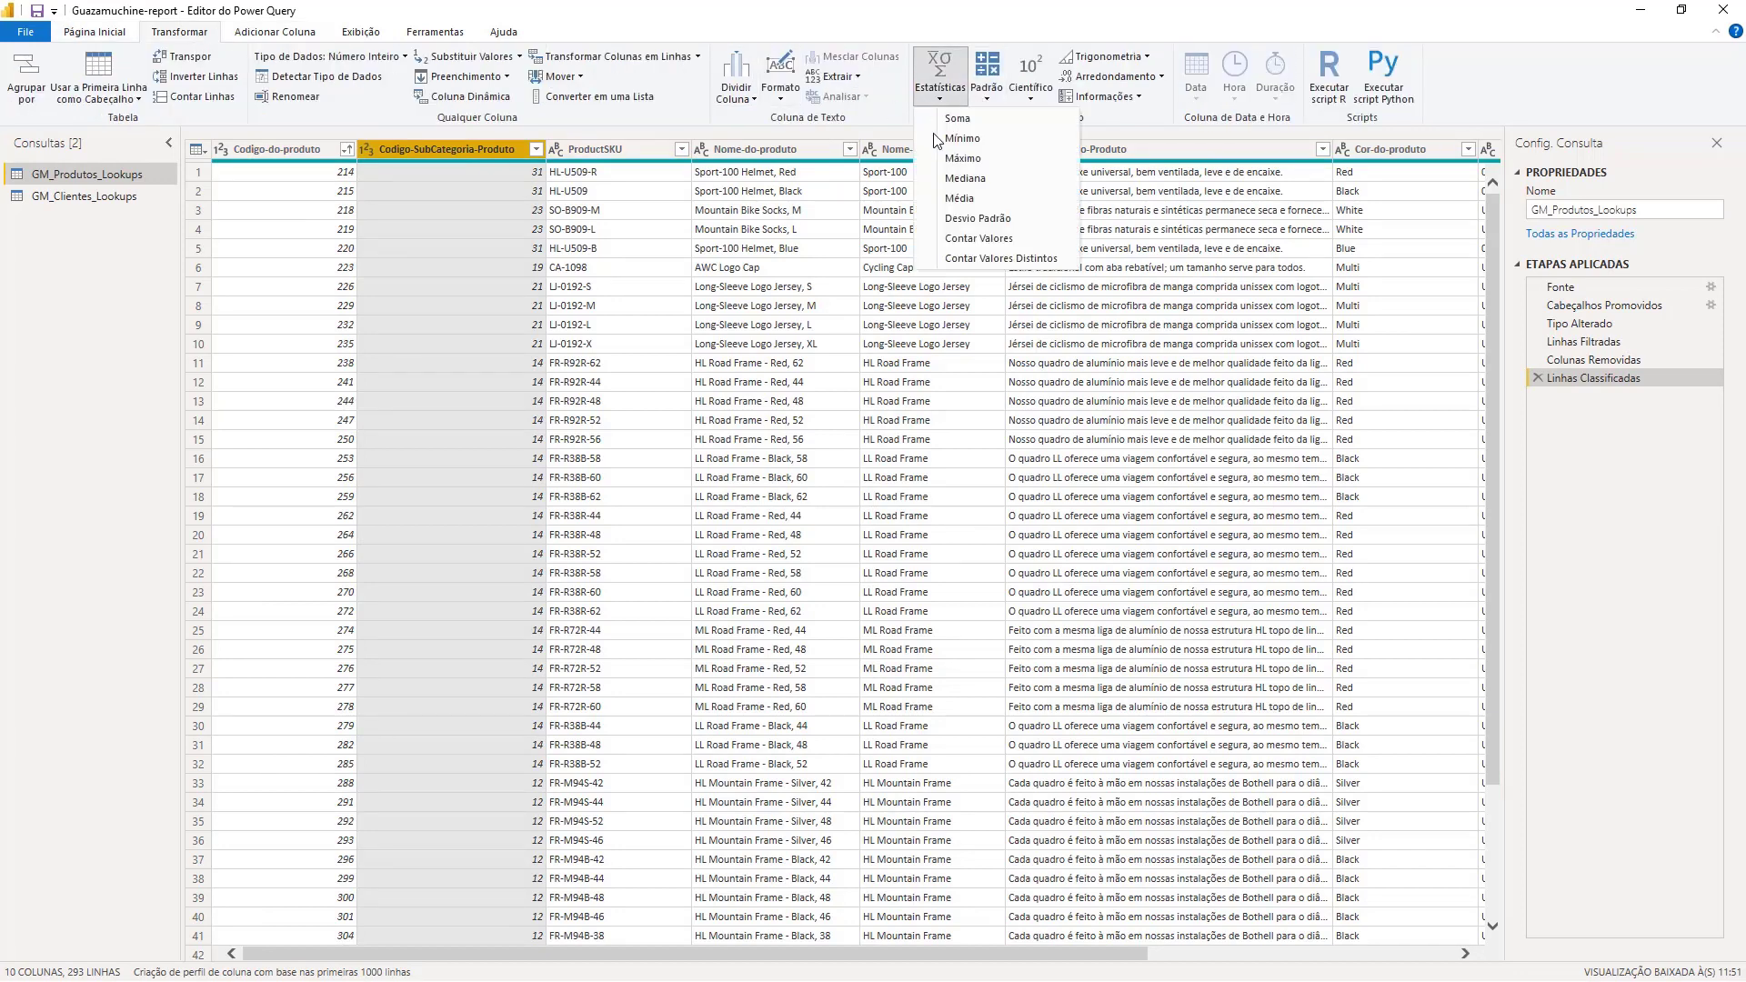
click(962, 198)
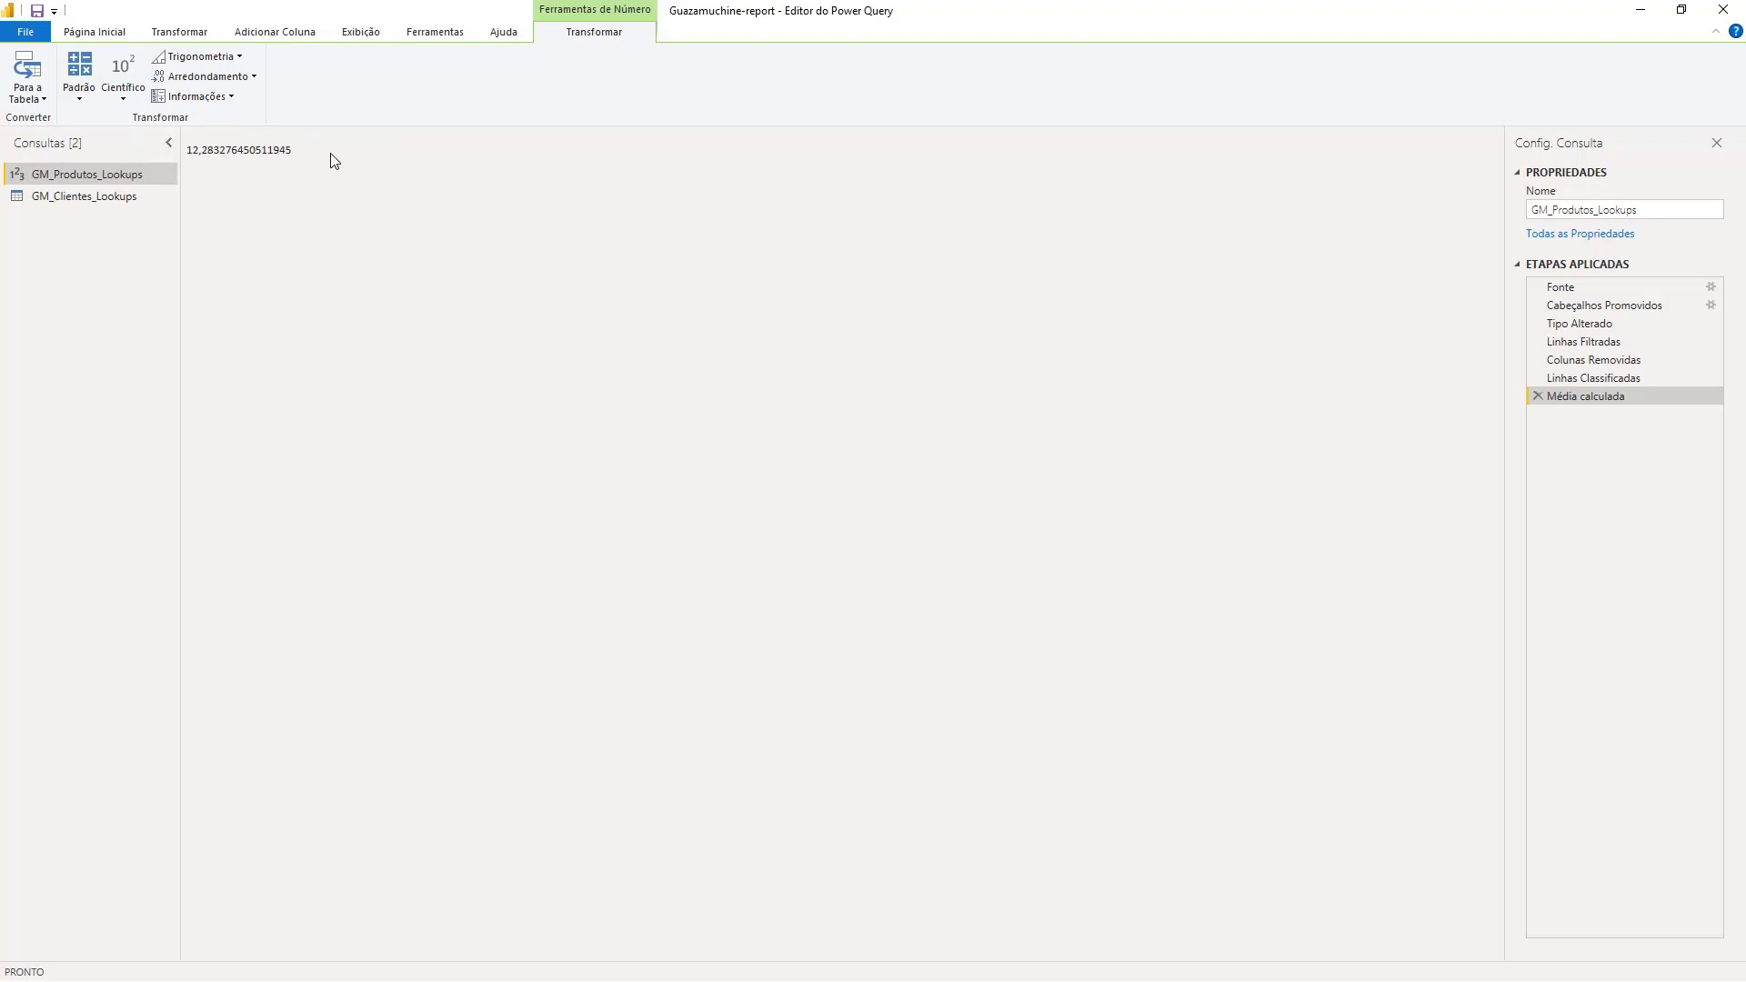
Hide and restore the query settings pane, and remove the average calculation from the applied steps.
click(1717, 143)
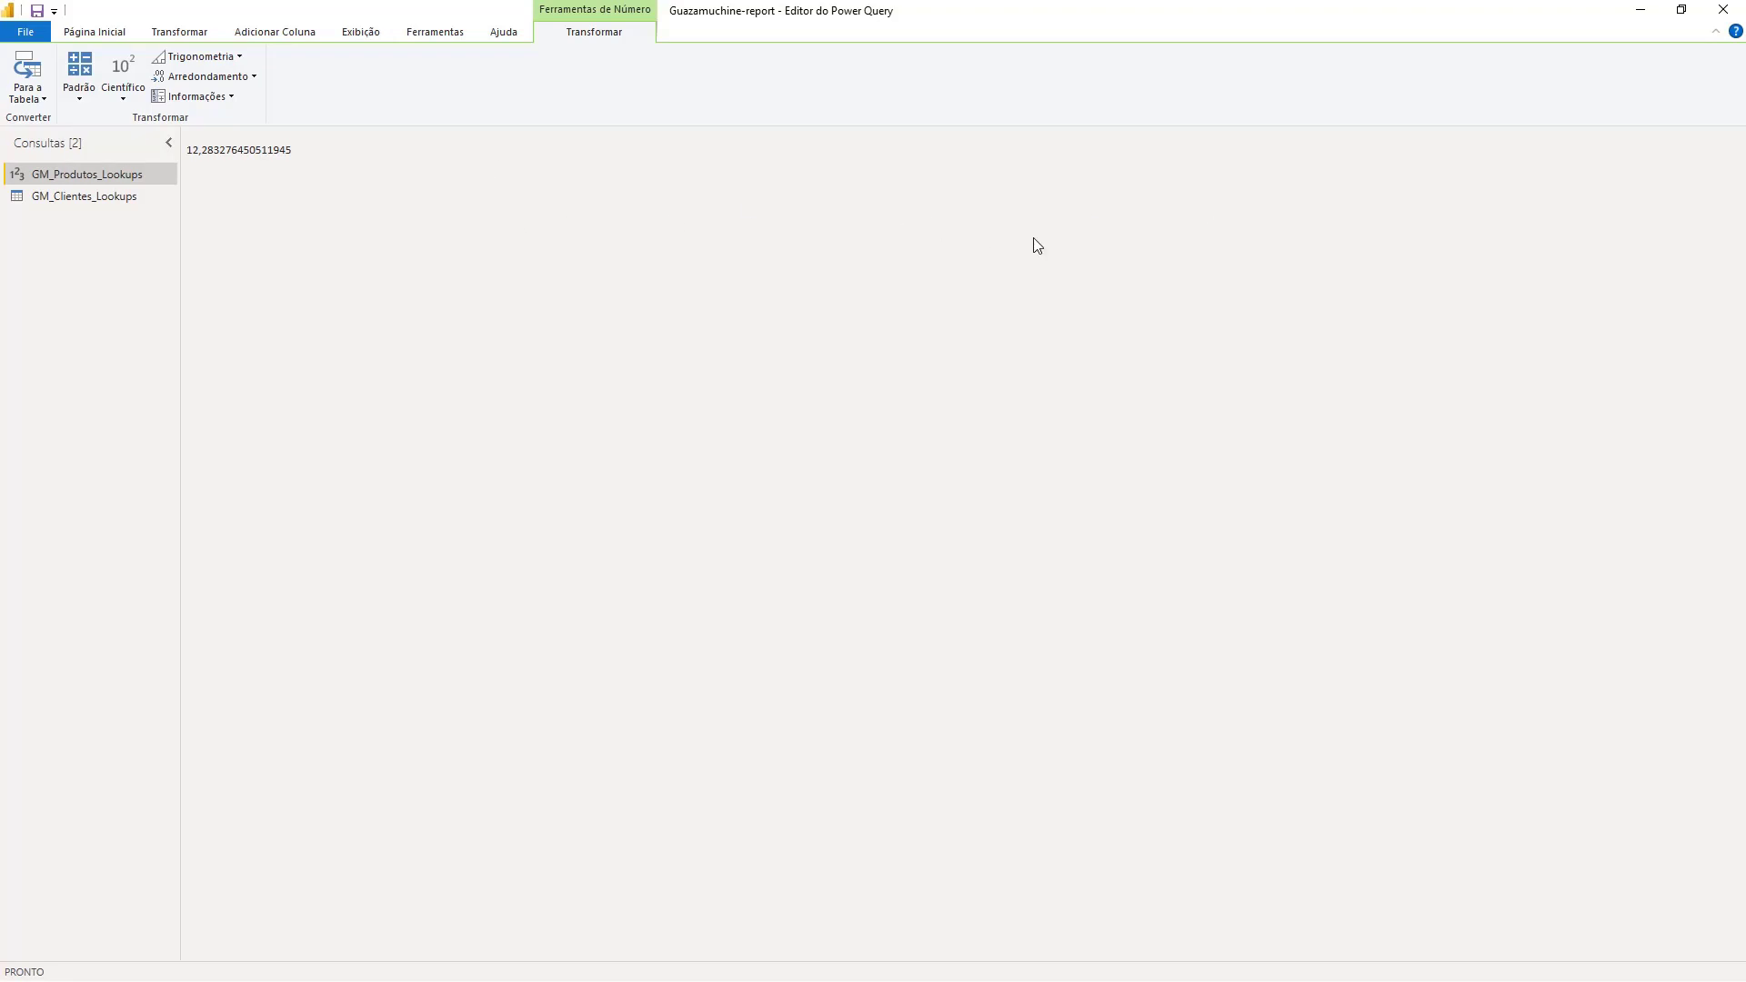
click(363, 36)
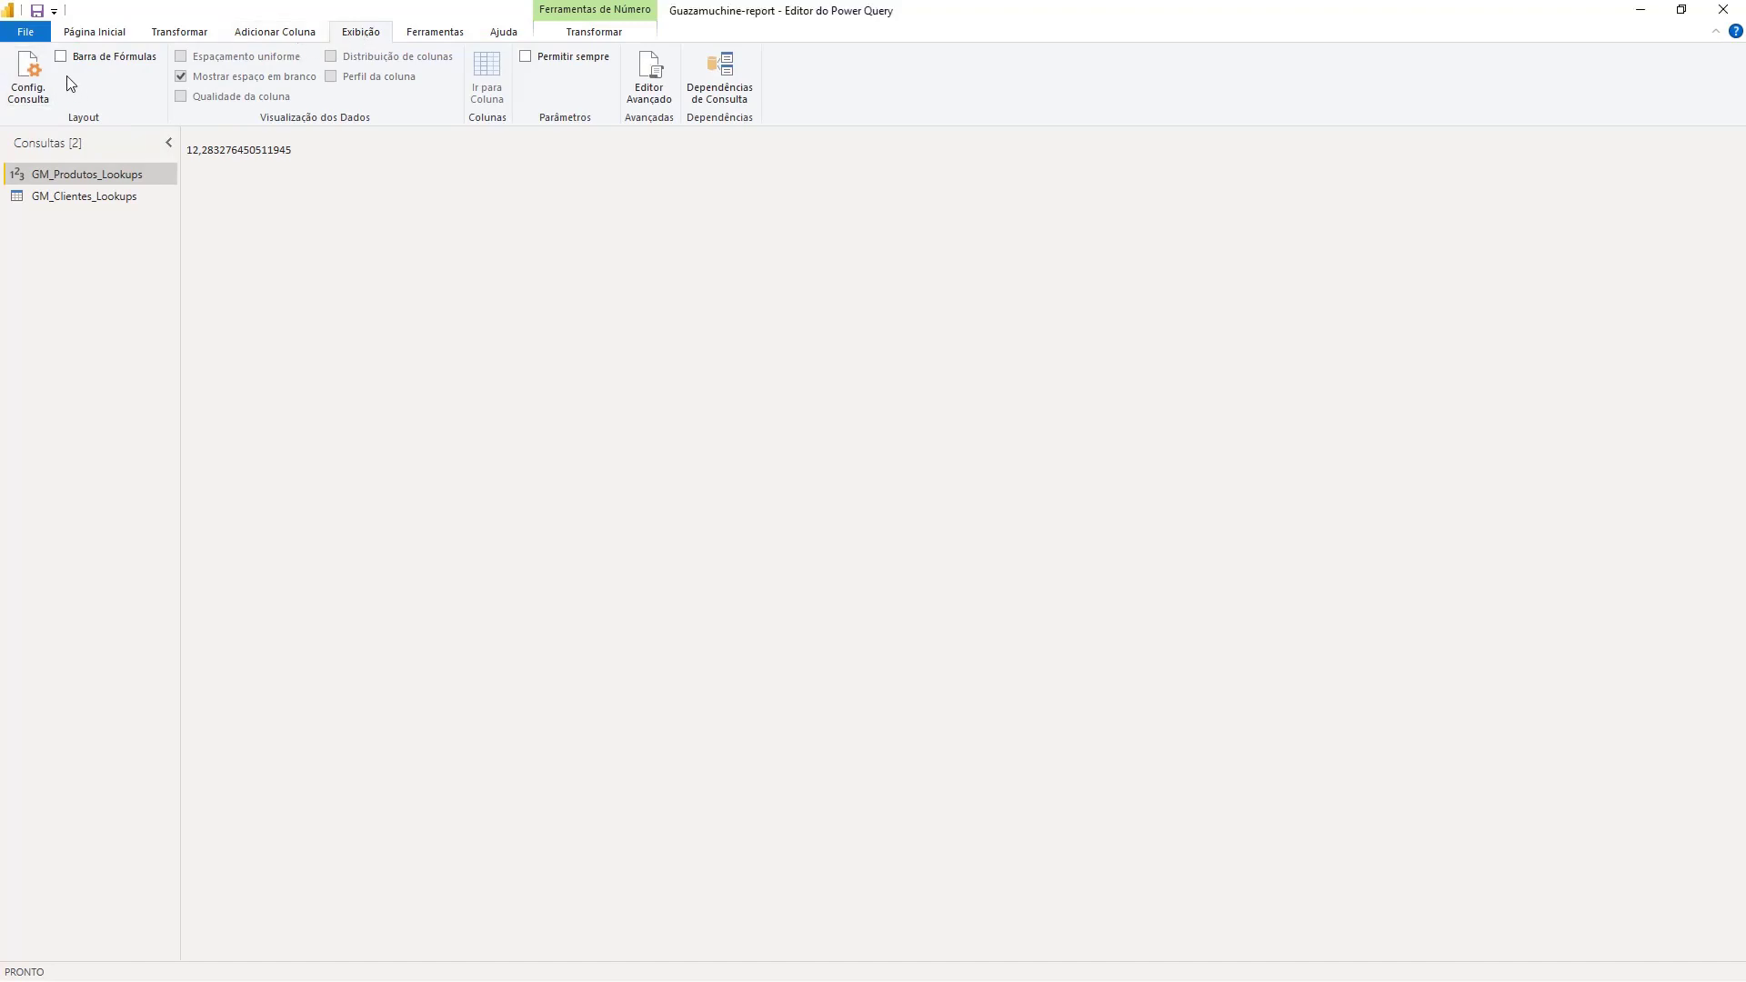
click(36, 79)
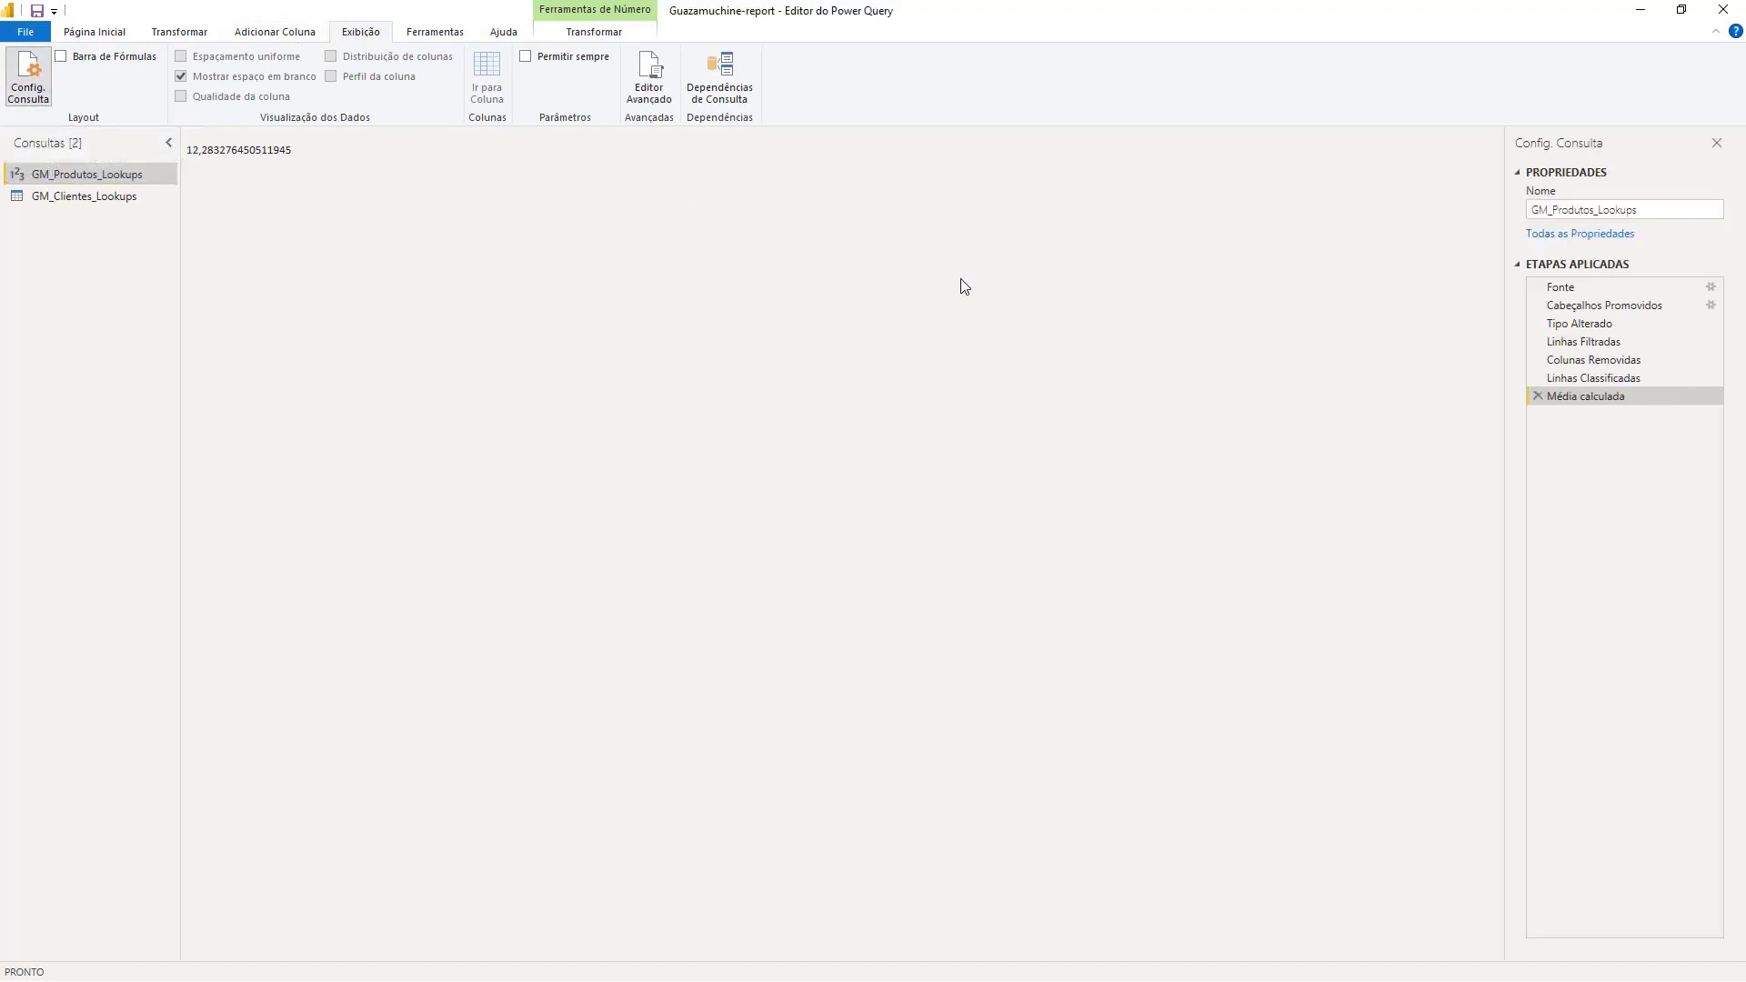
click(1536, 397)
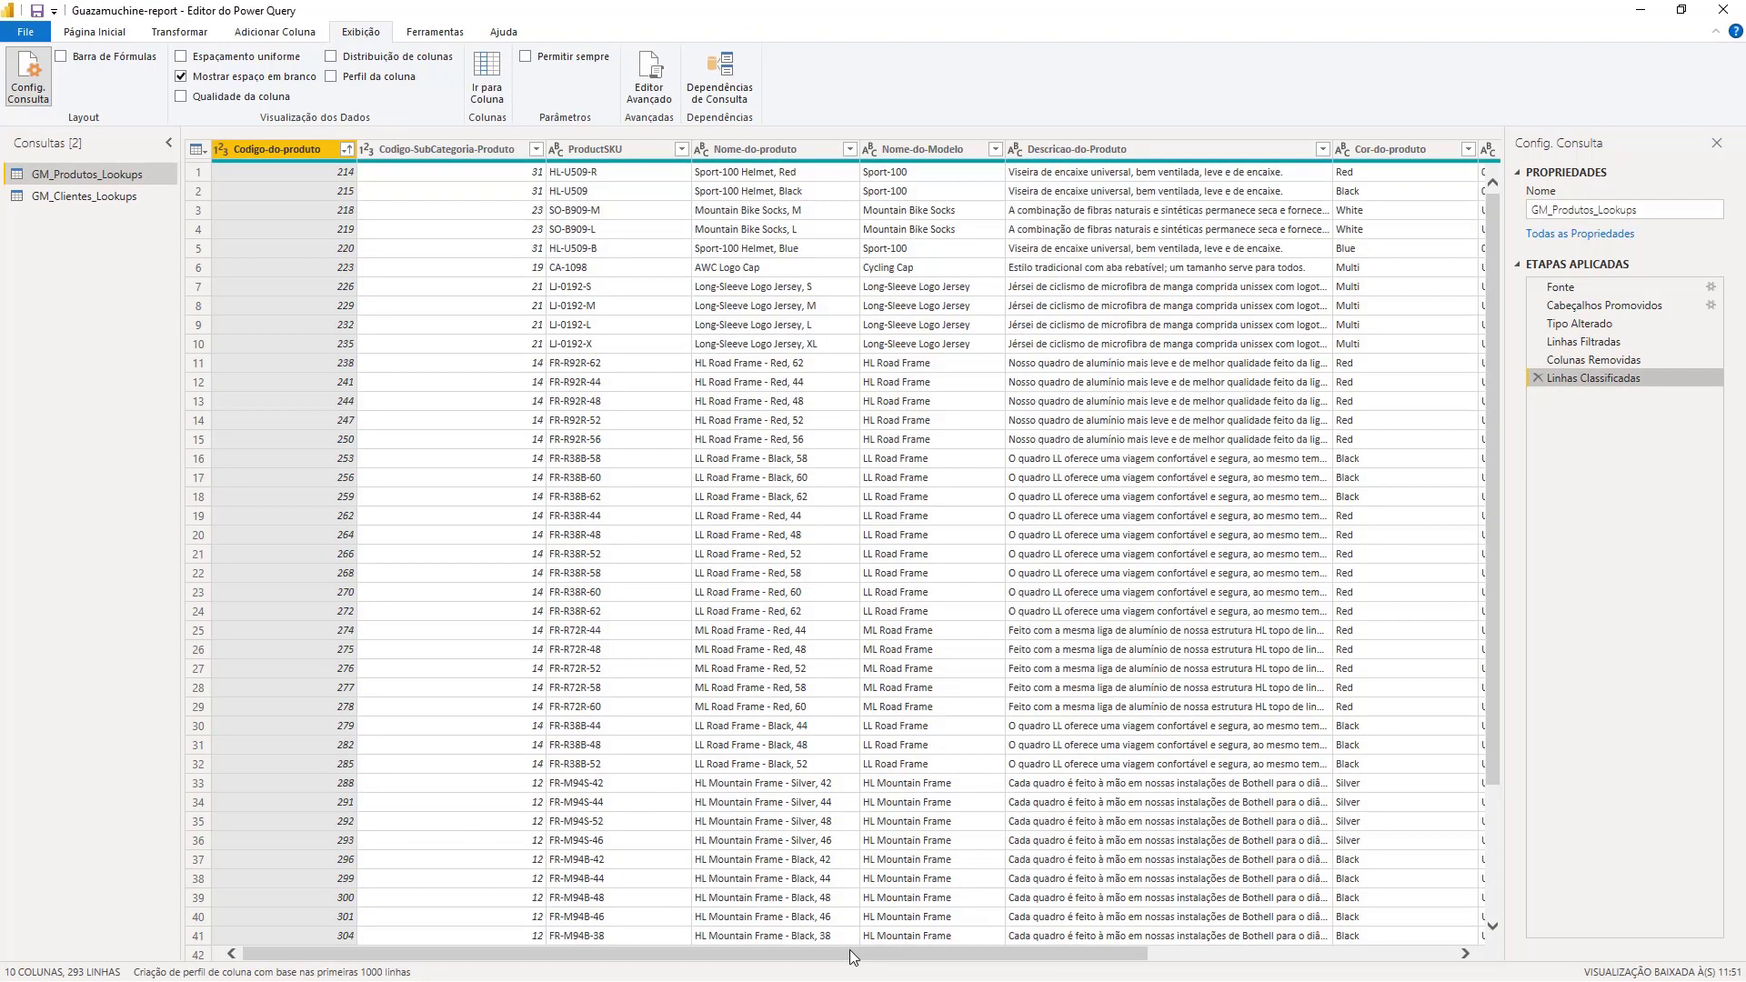
Count the values of the Nome-do-produto column with Contar Valores, and remove that calculation from the applied steps.
drag(849, 950, 834, 664)
click(579, 157)
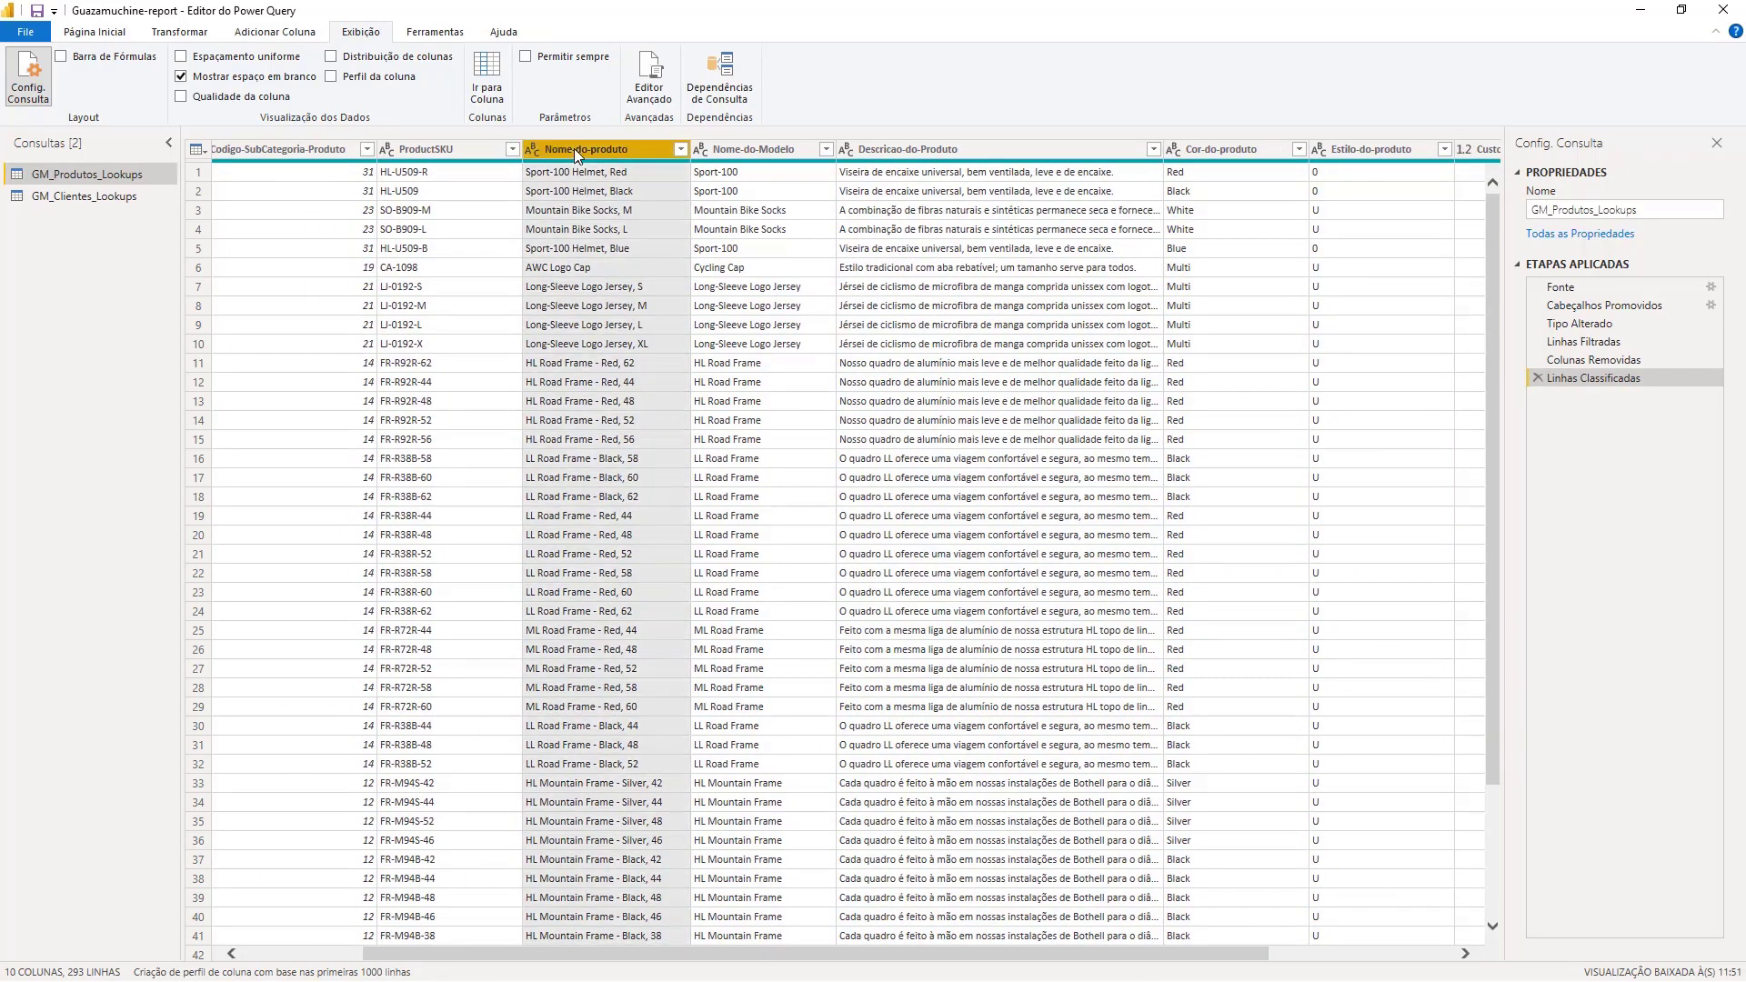
click(177, 36)
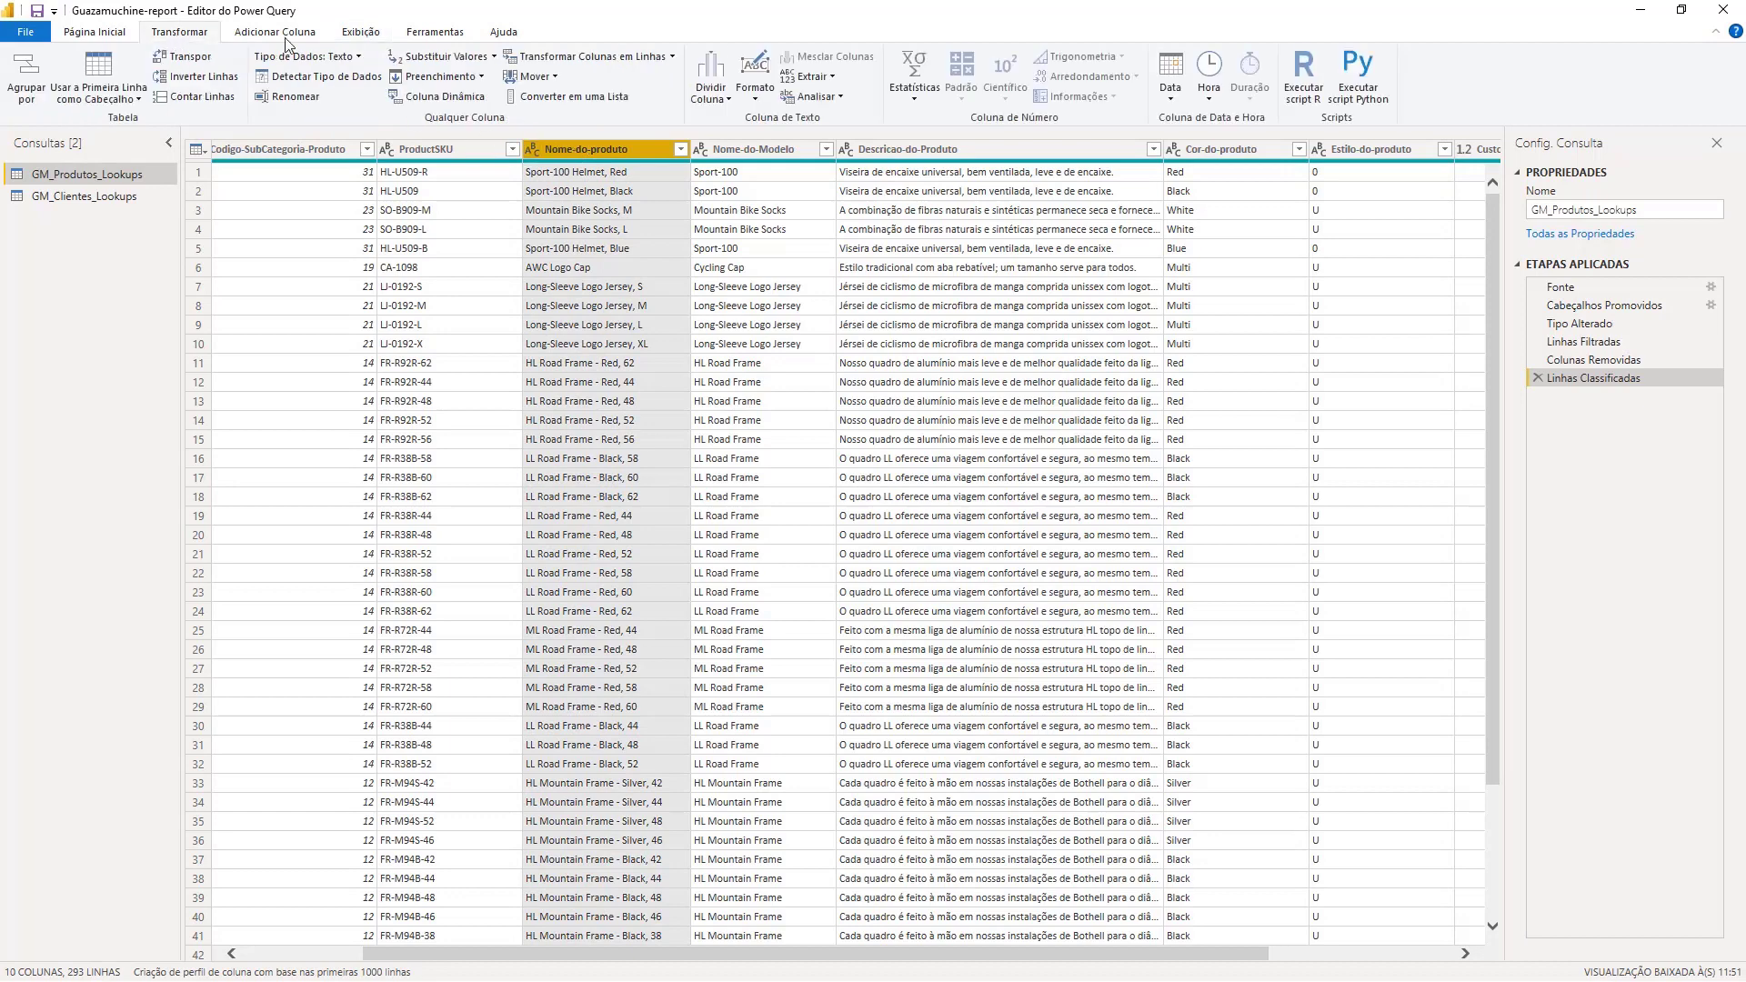
click(911, 97)
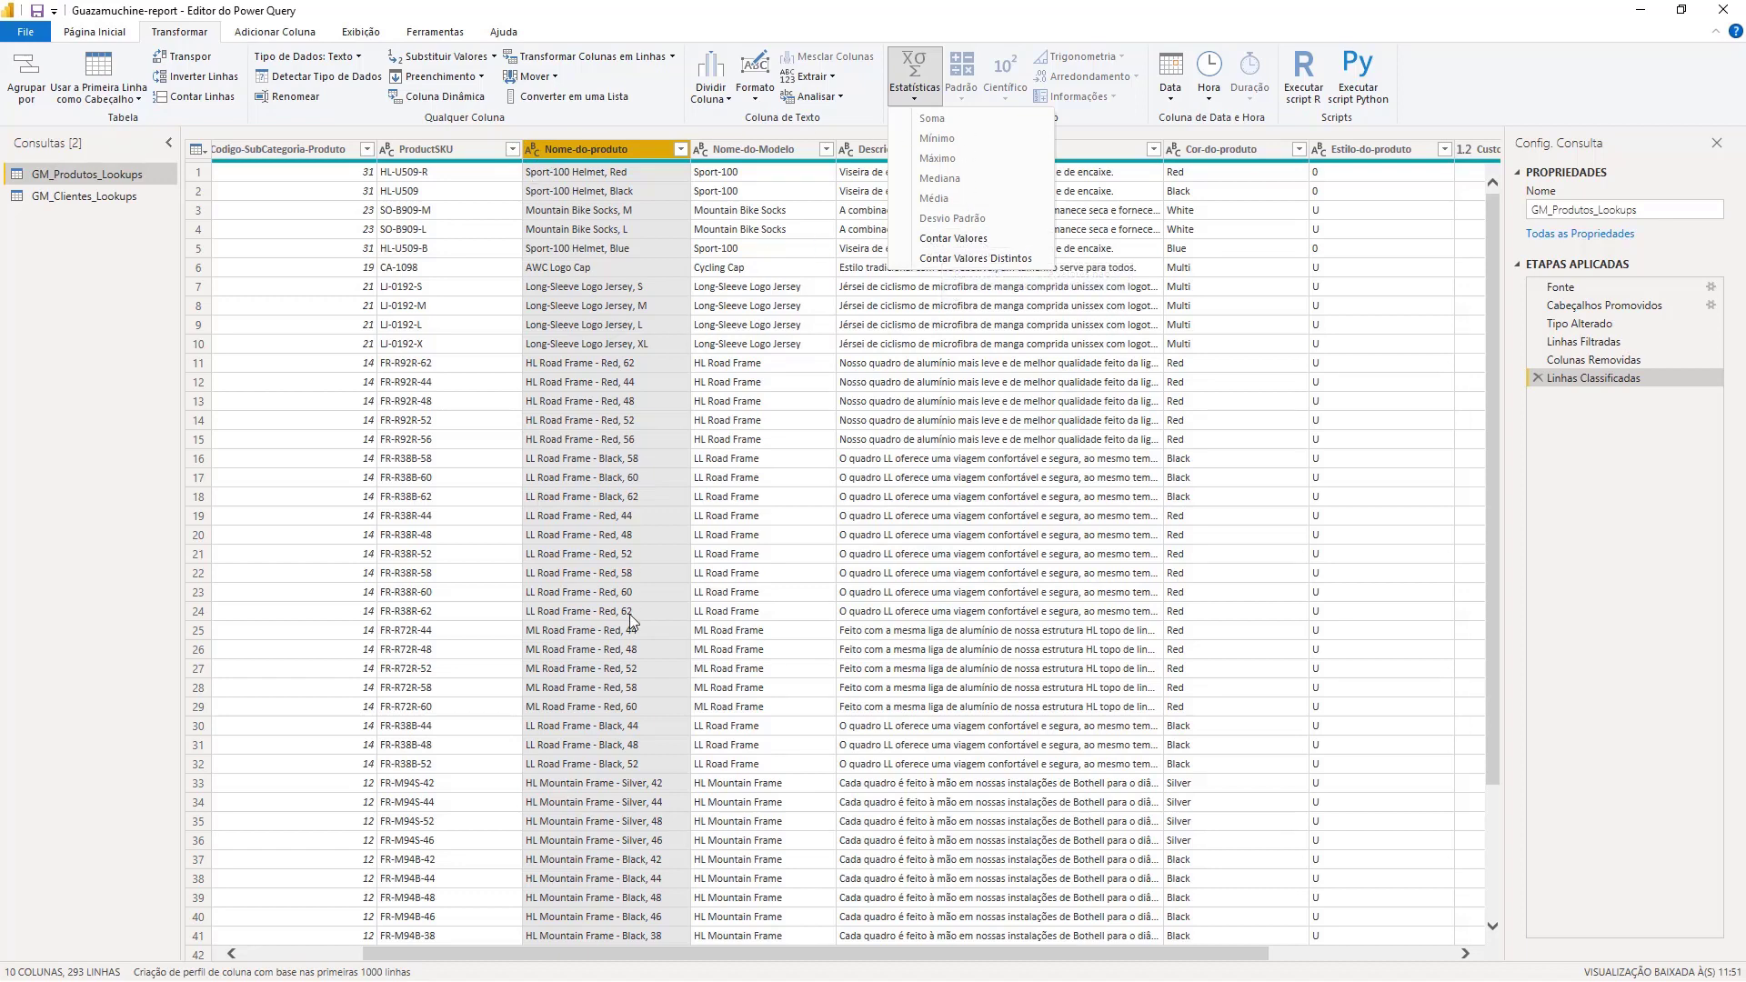
click(936, 238)
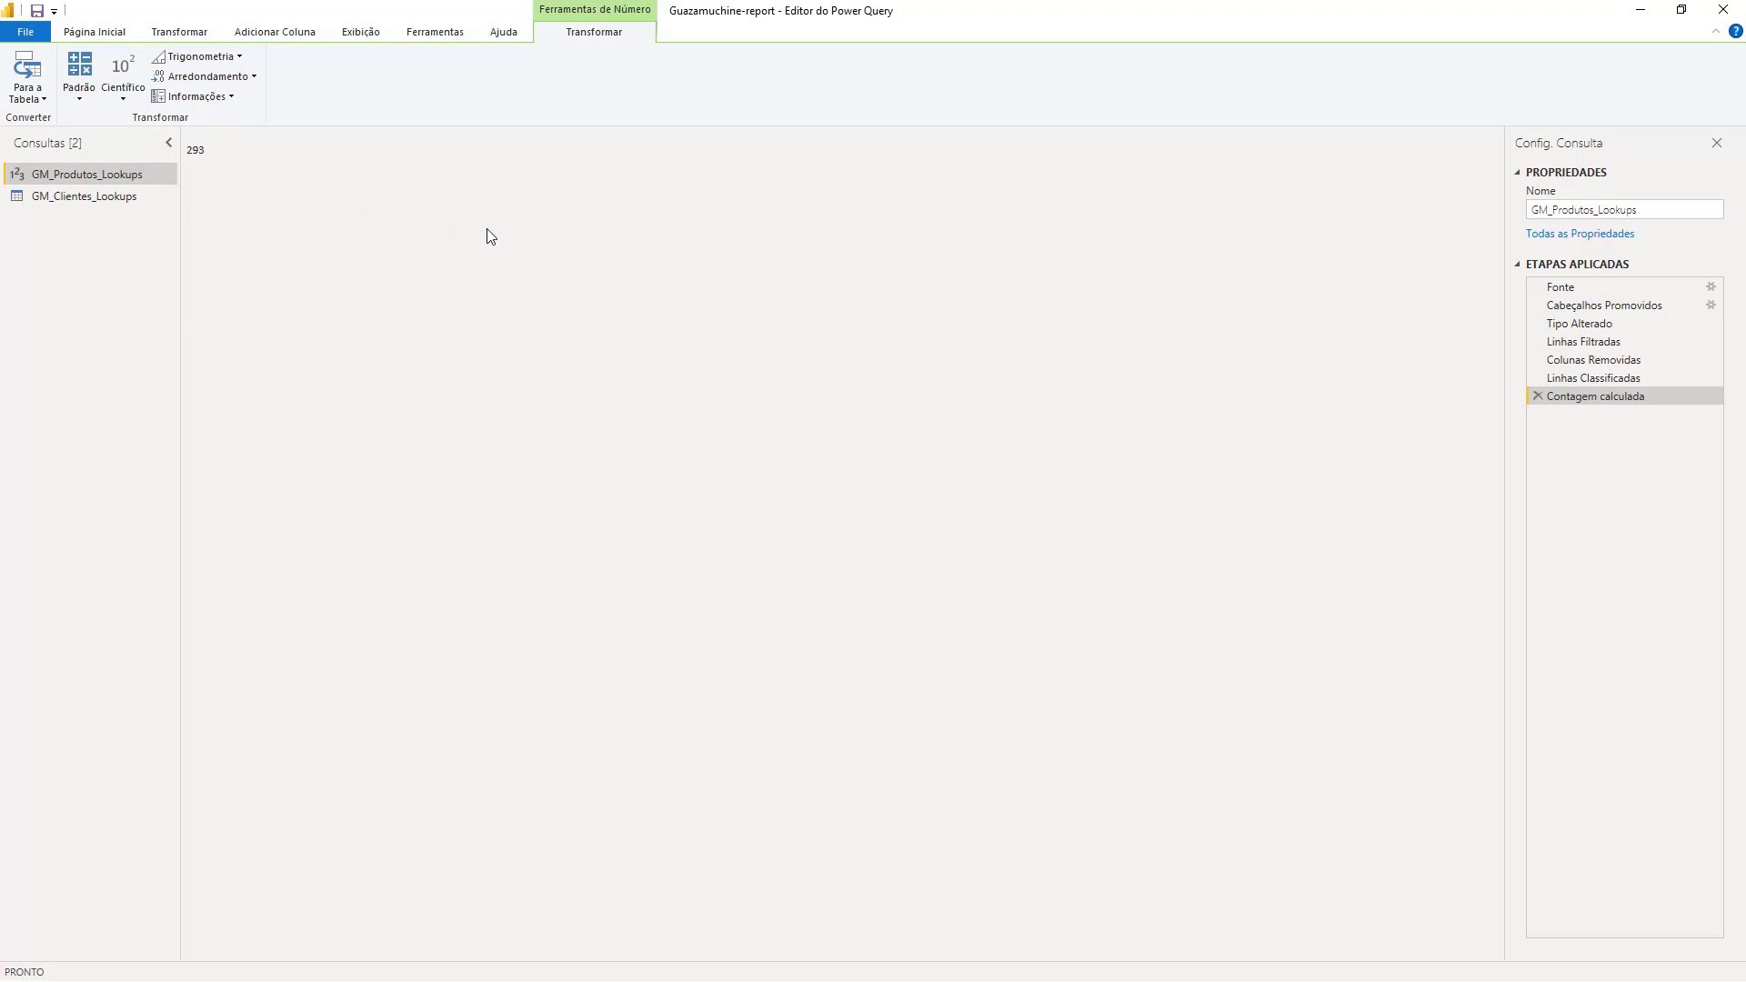
click(1536, 397)
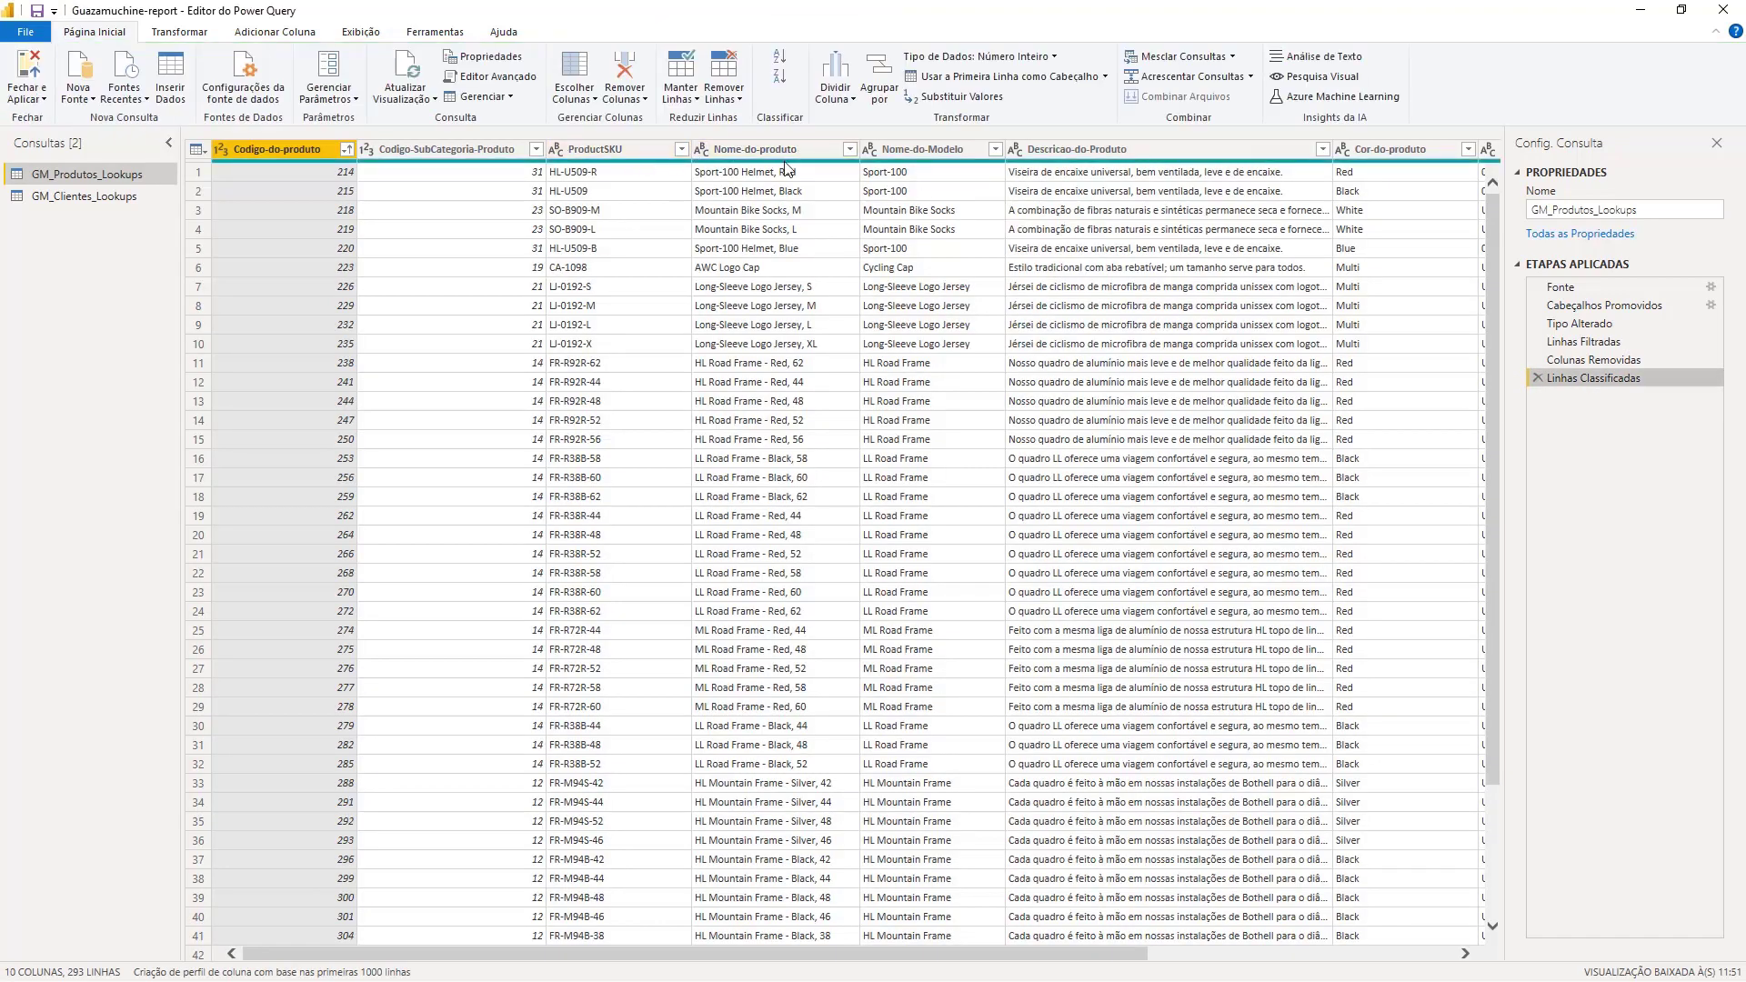
Count the distinct values of the Nome-do-produto column with Contar Valores Distintos.
click(773, 150)
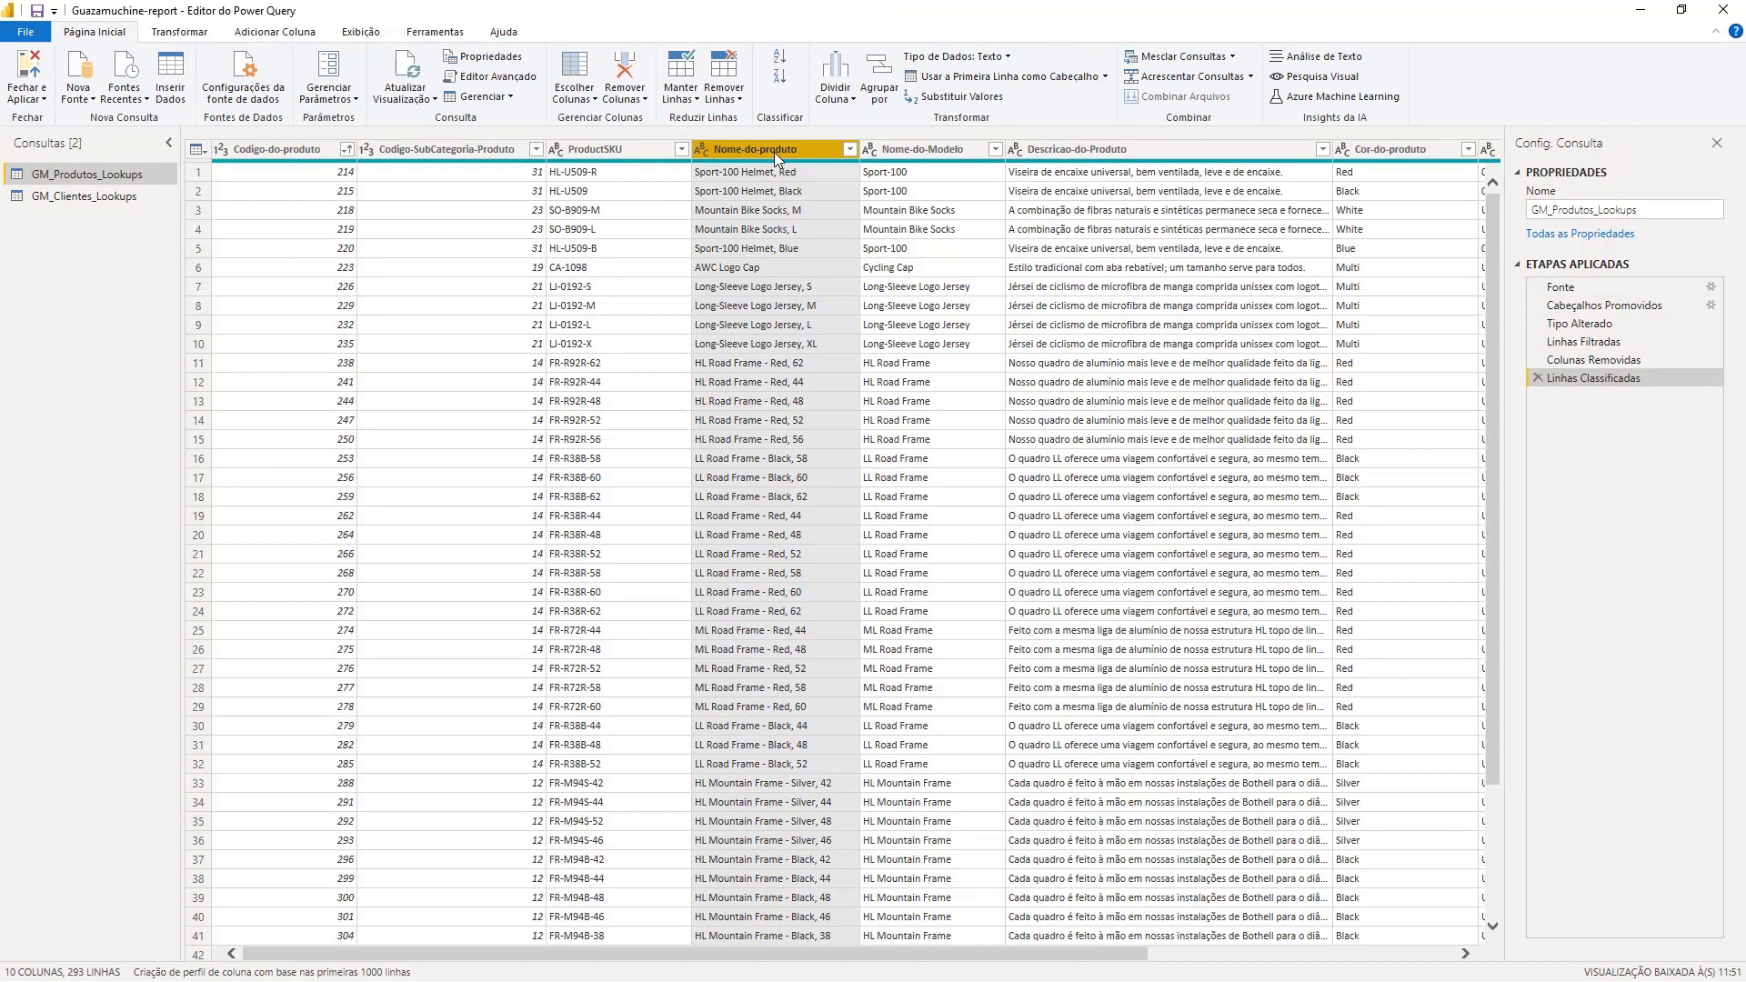
click(182, 34)
click(289, 33)
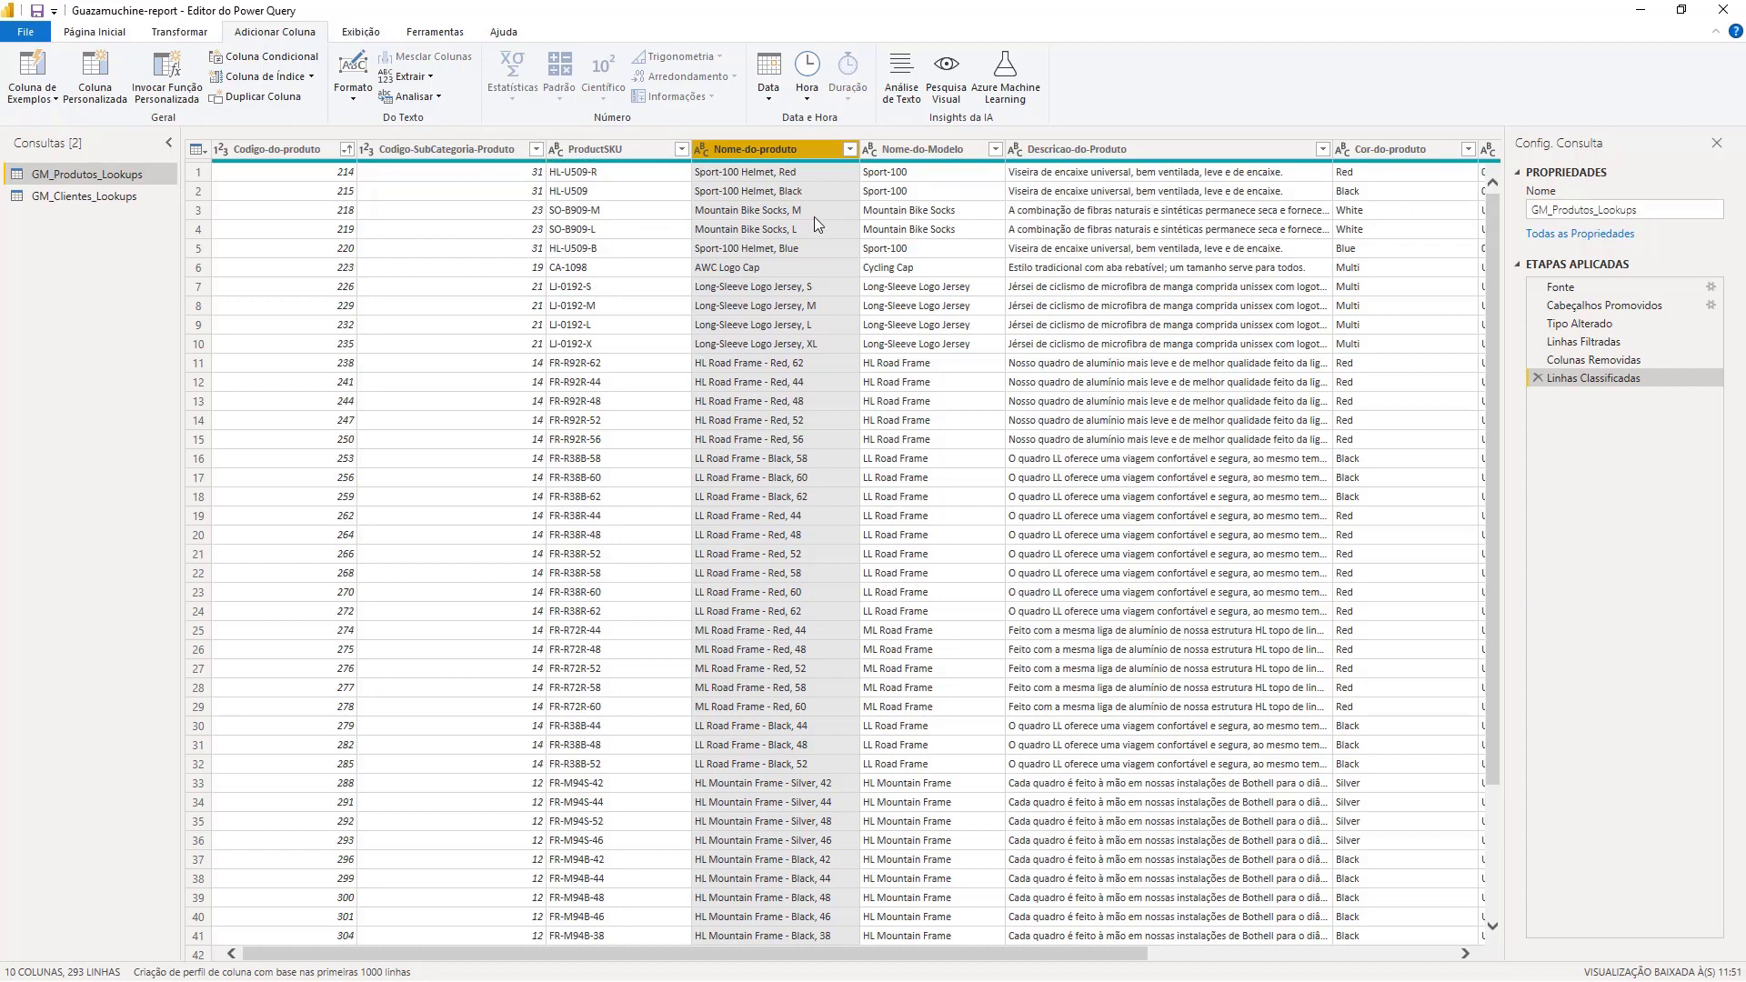
click(181, 34)
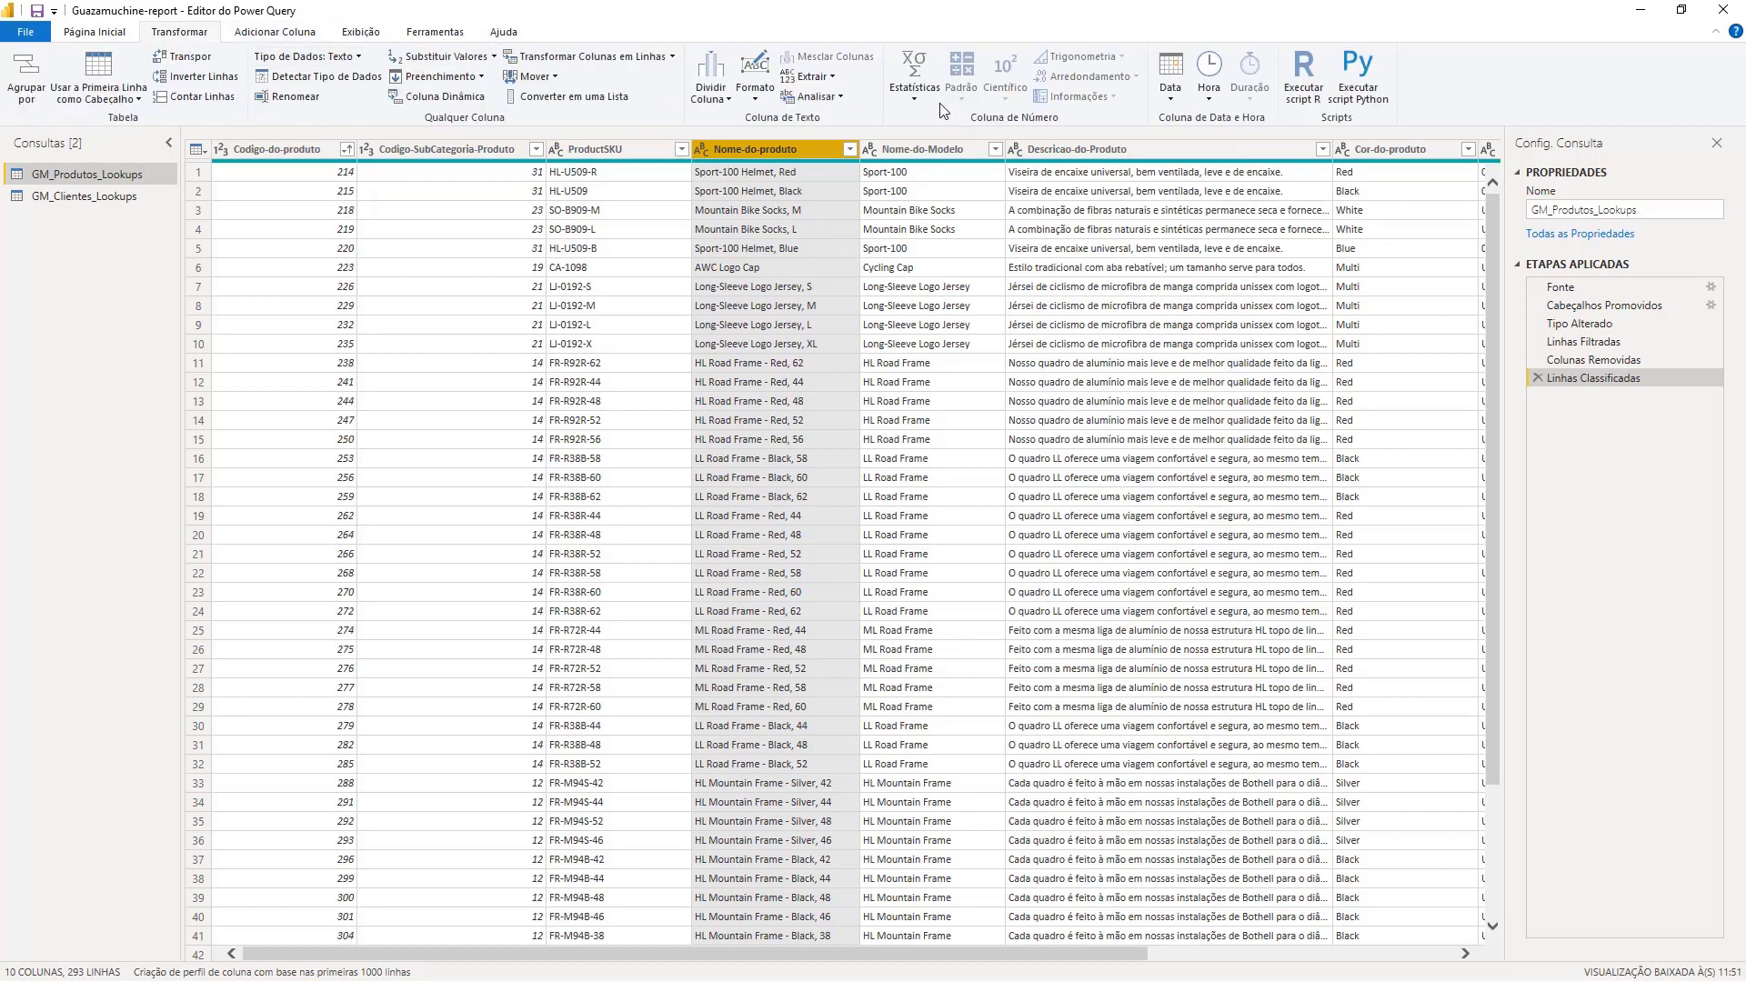
click(914, 88)
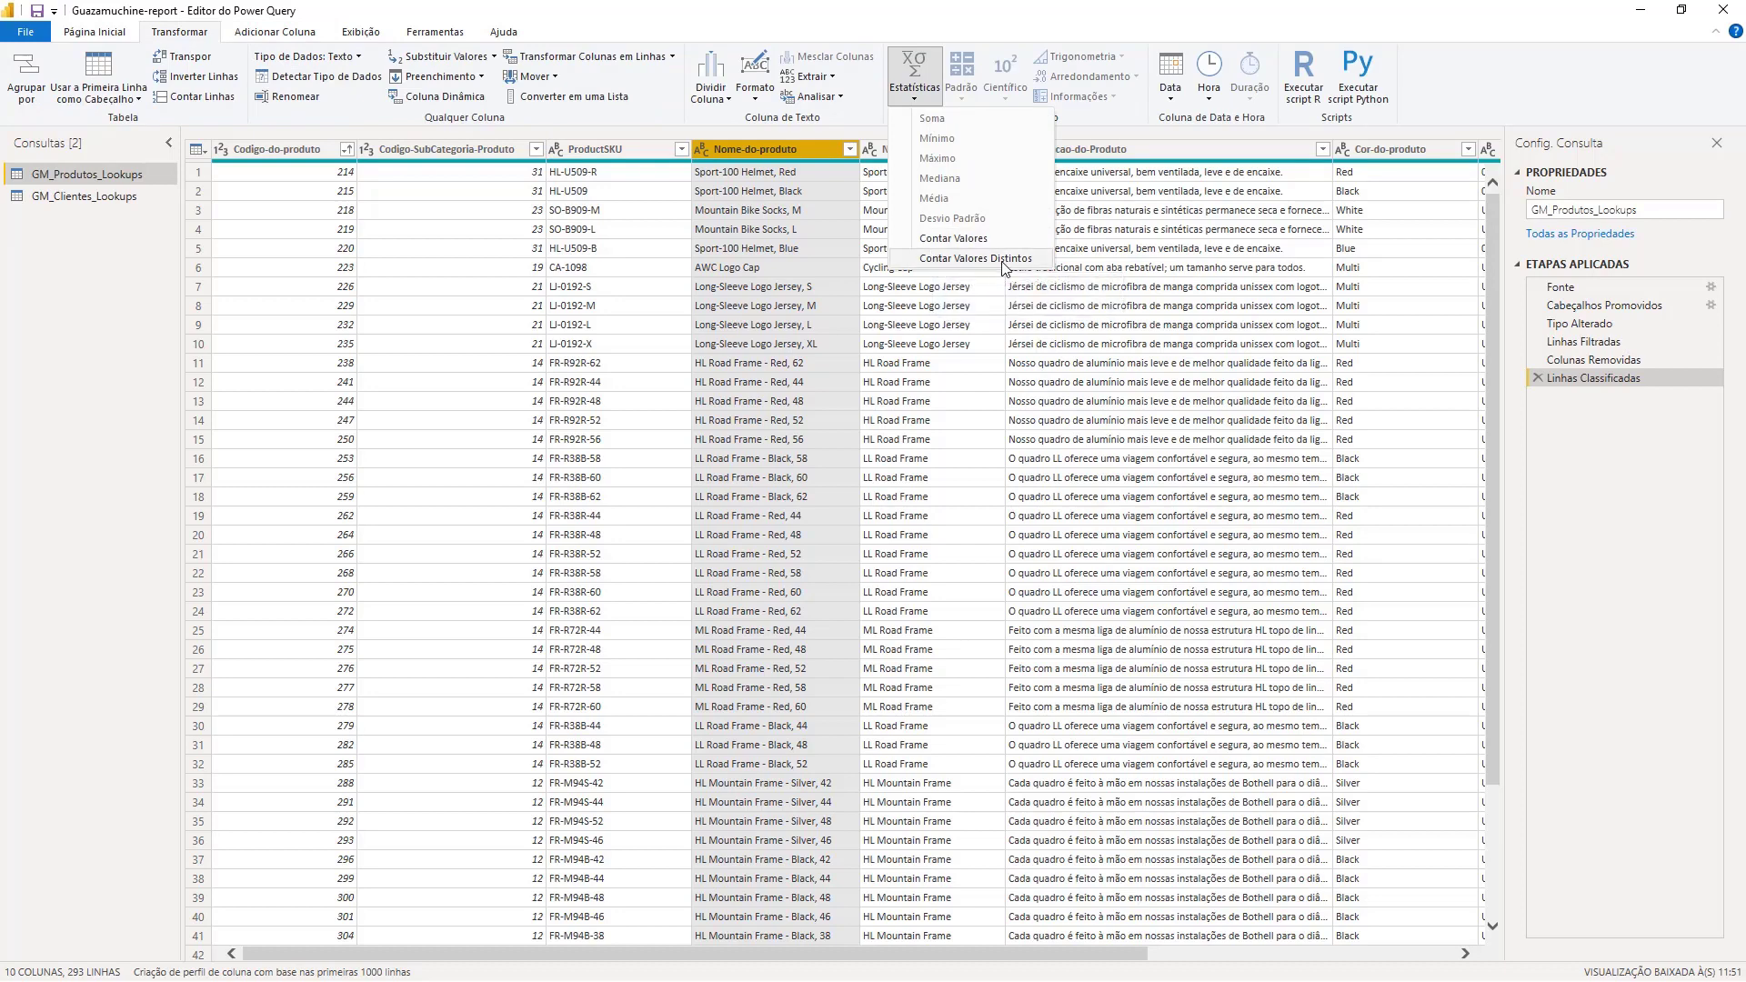
click(952, 260)
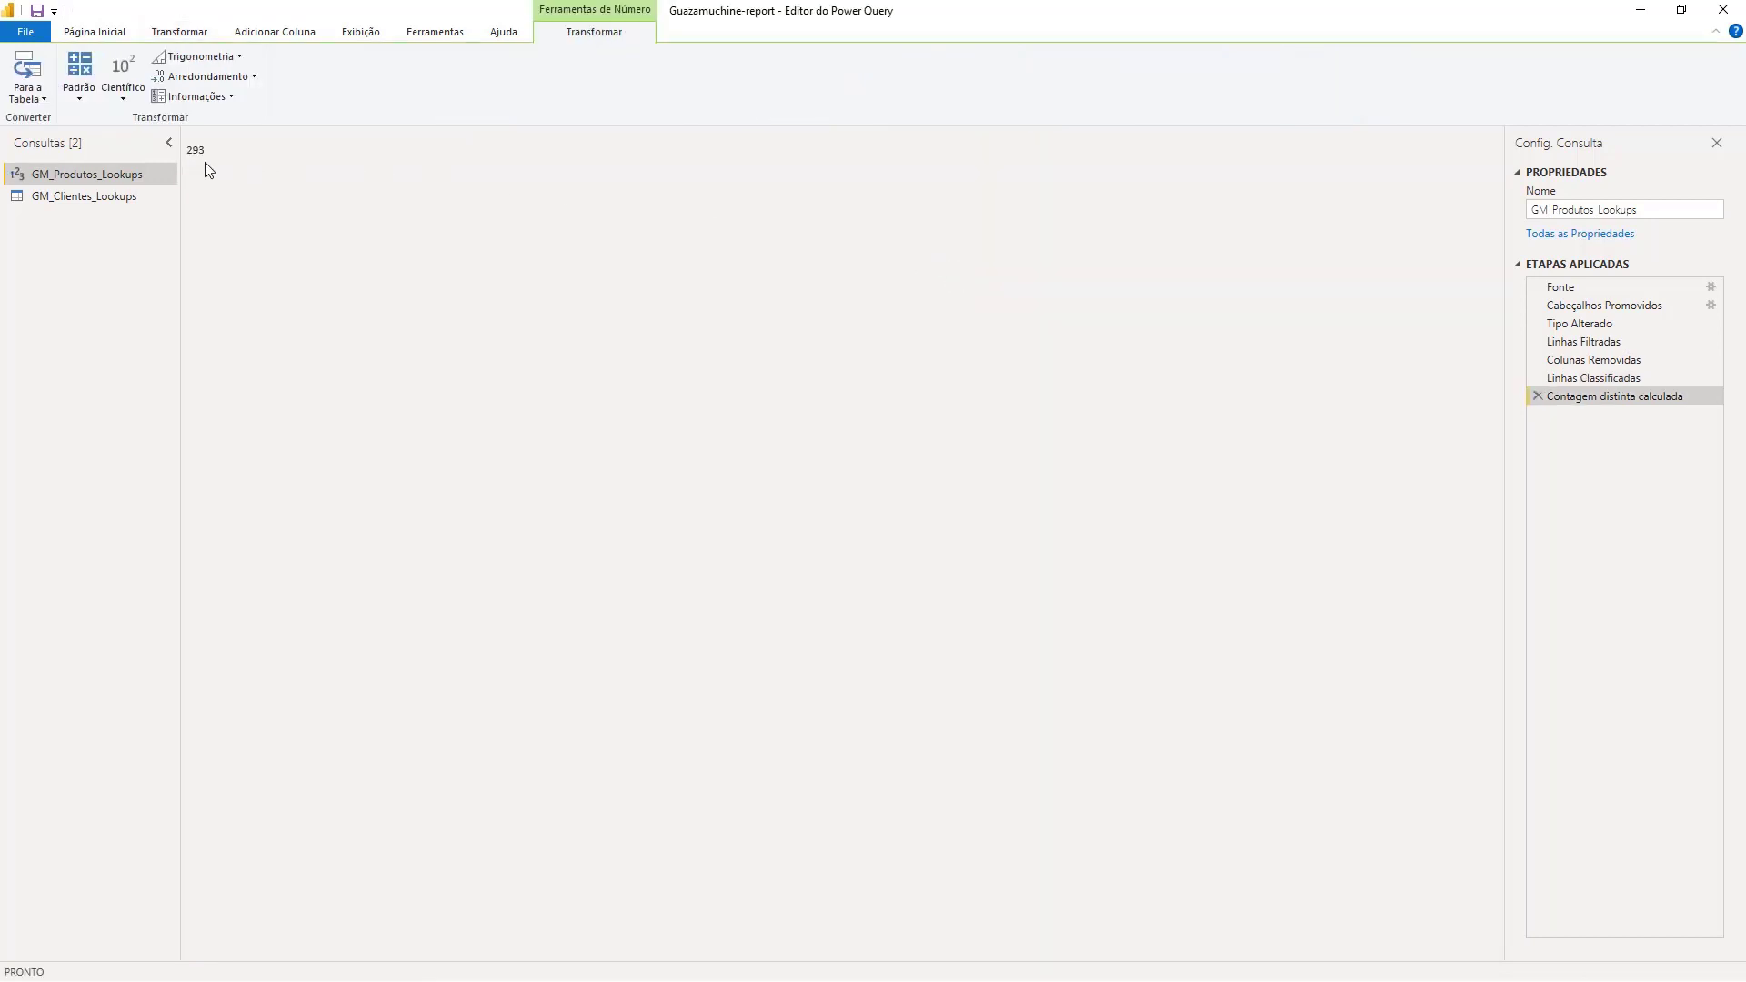
Hide and restore the query settings pane, and delete the distinct count from the applied steps.
click(1717, 143)
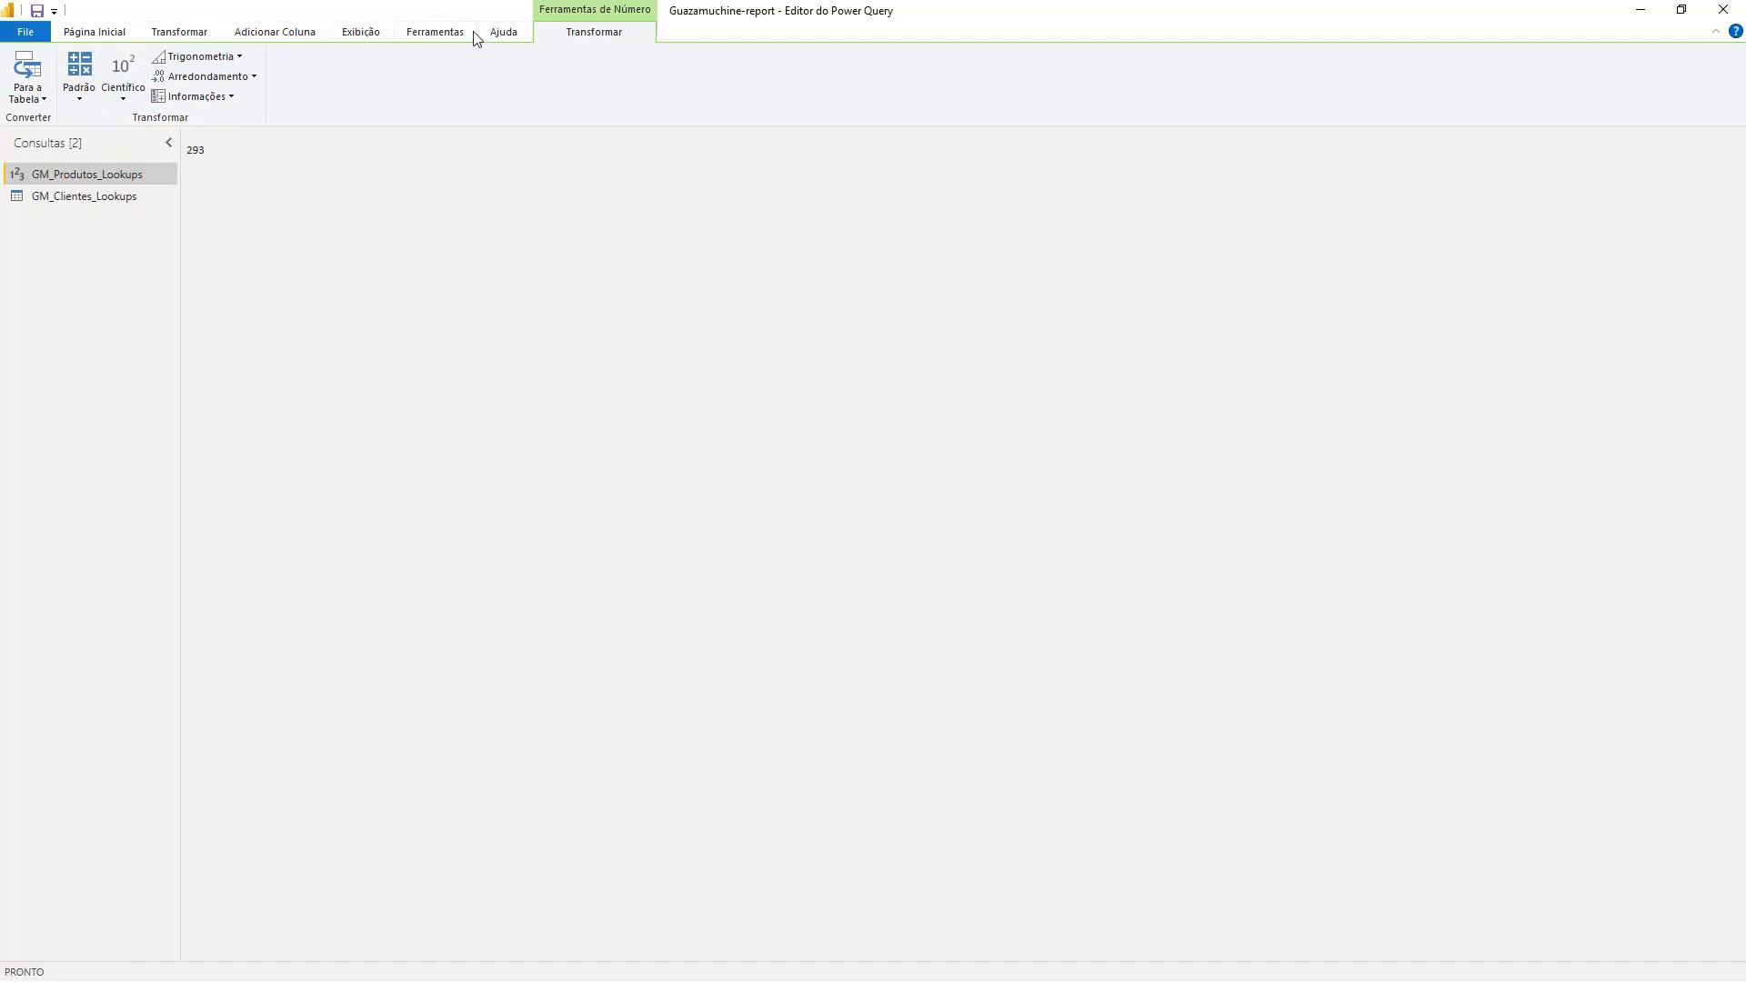
click(356, 32)
click(28, 78)
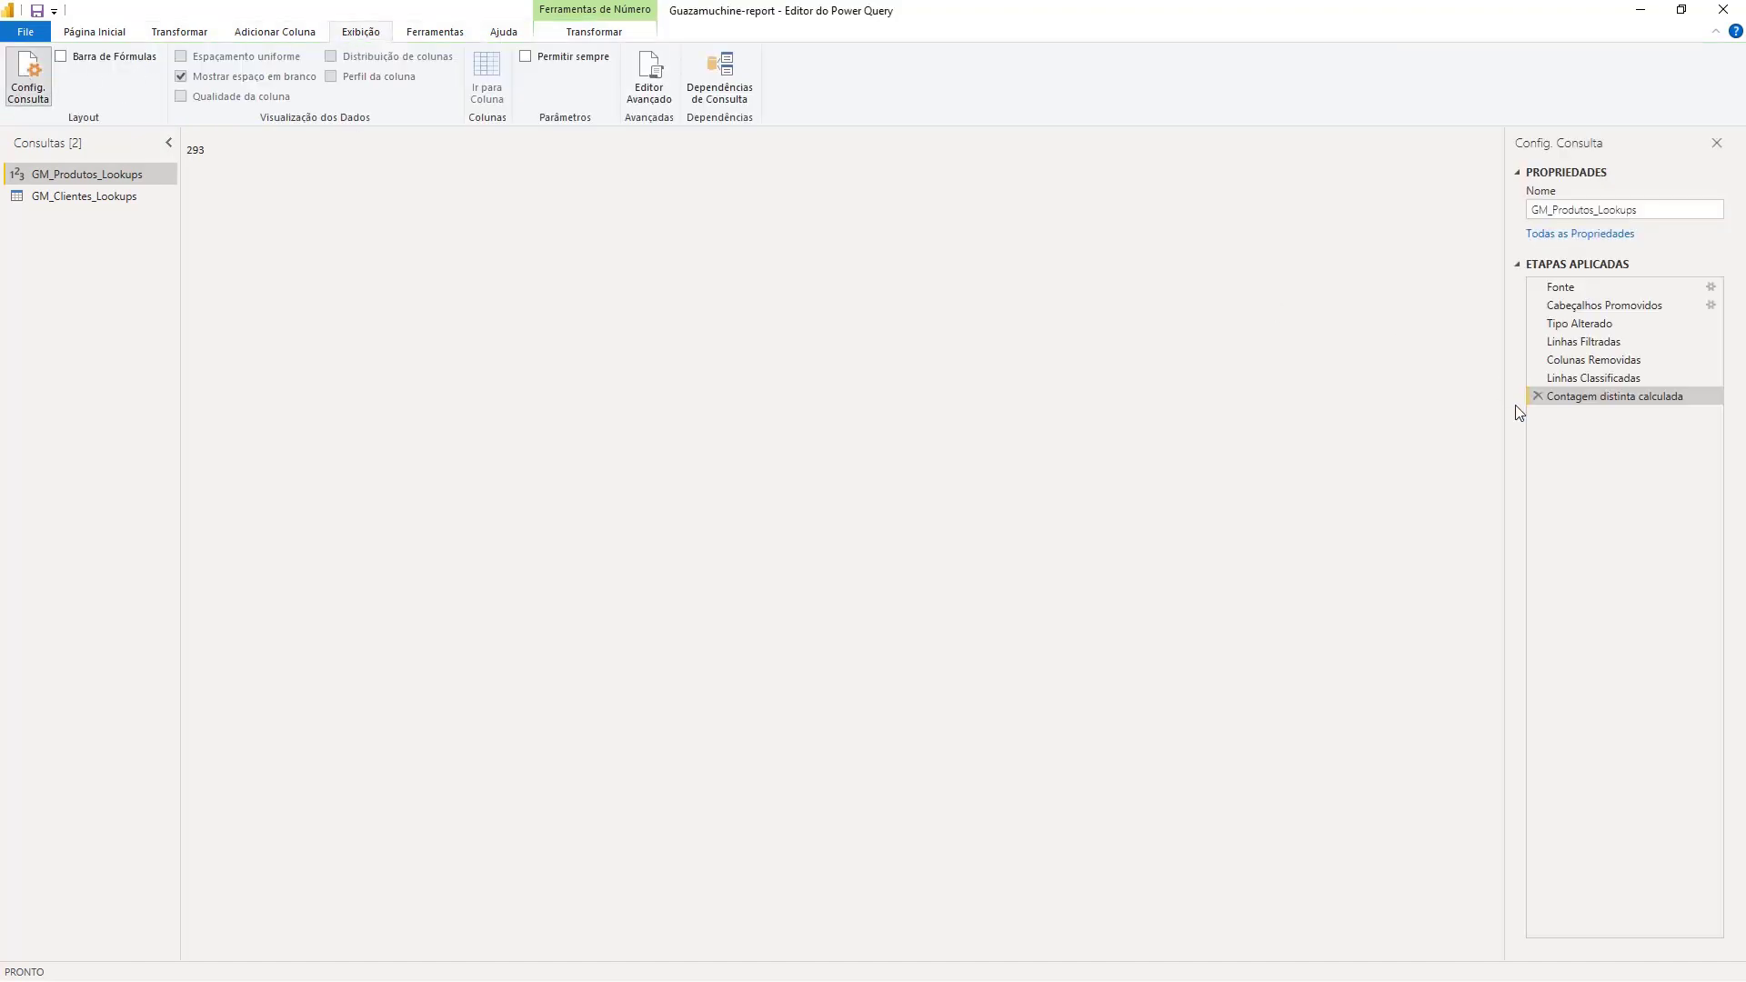
click(1536, 397)
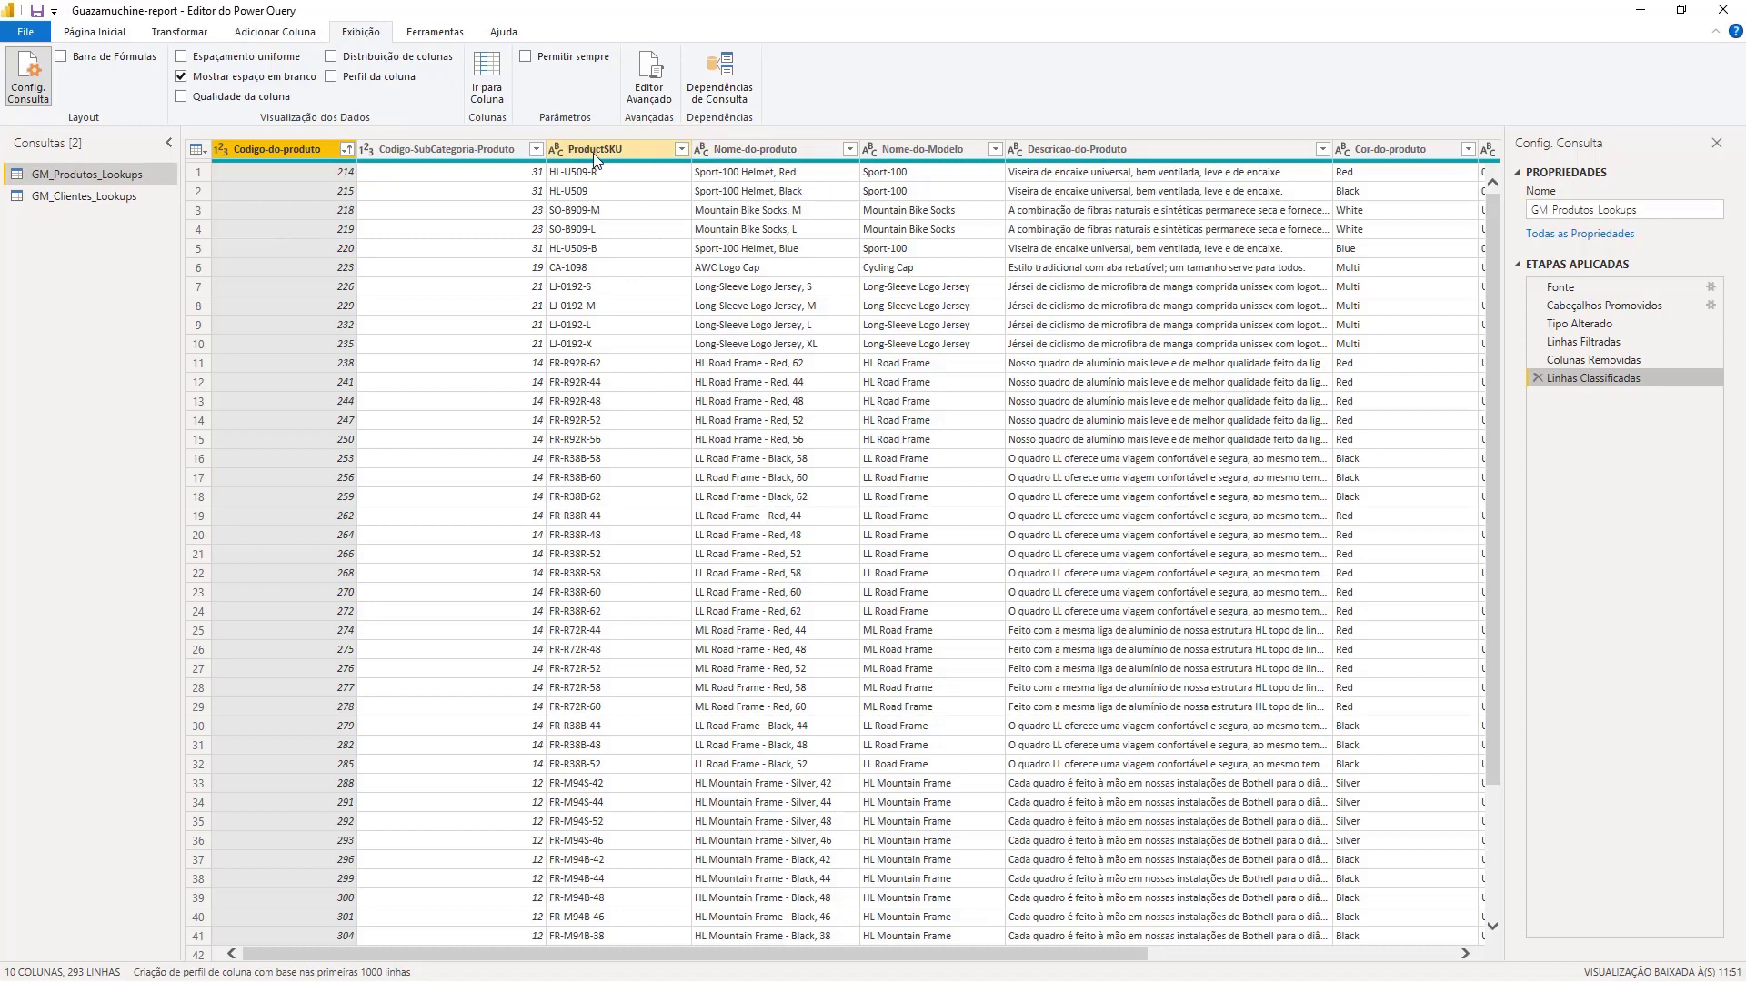
Look through the values of the Nome-do-produto column for repeated product names.
click(760, 154)
scroll(794, 496, down, 3)
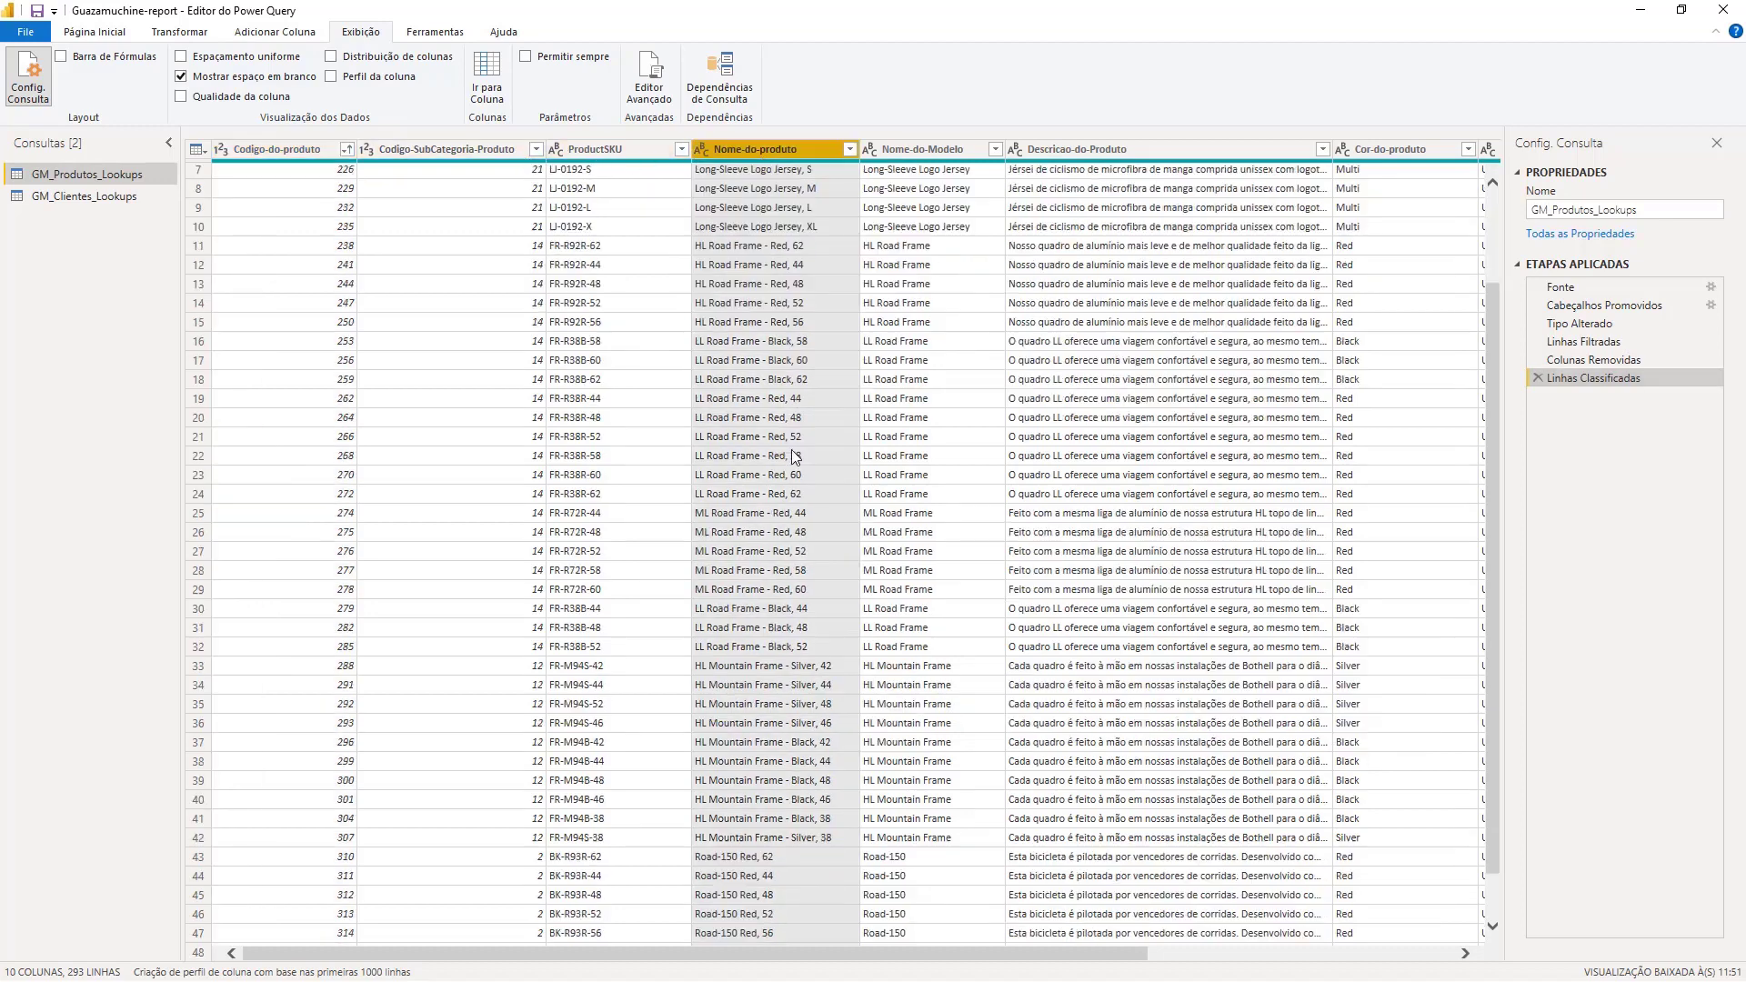
scroll(794, 496, down, 17)
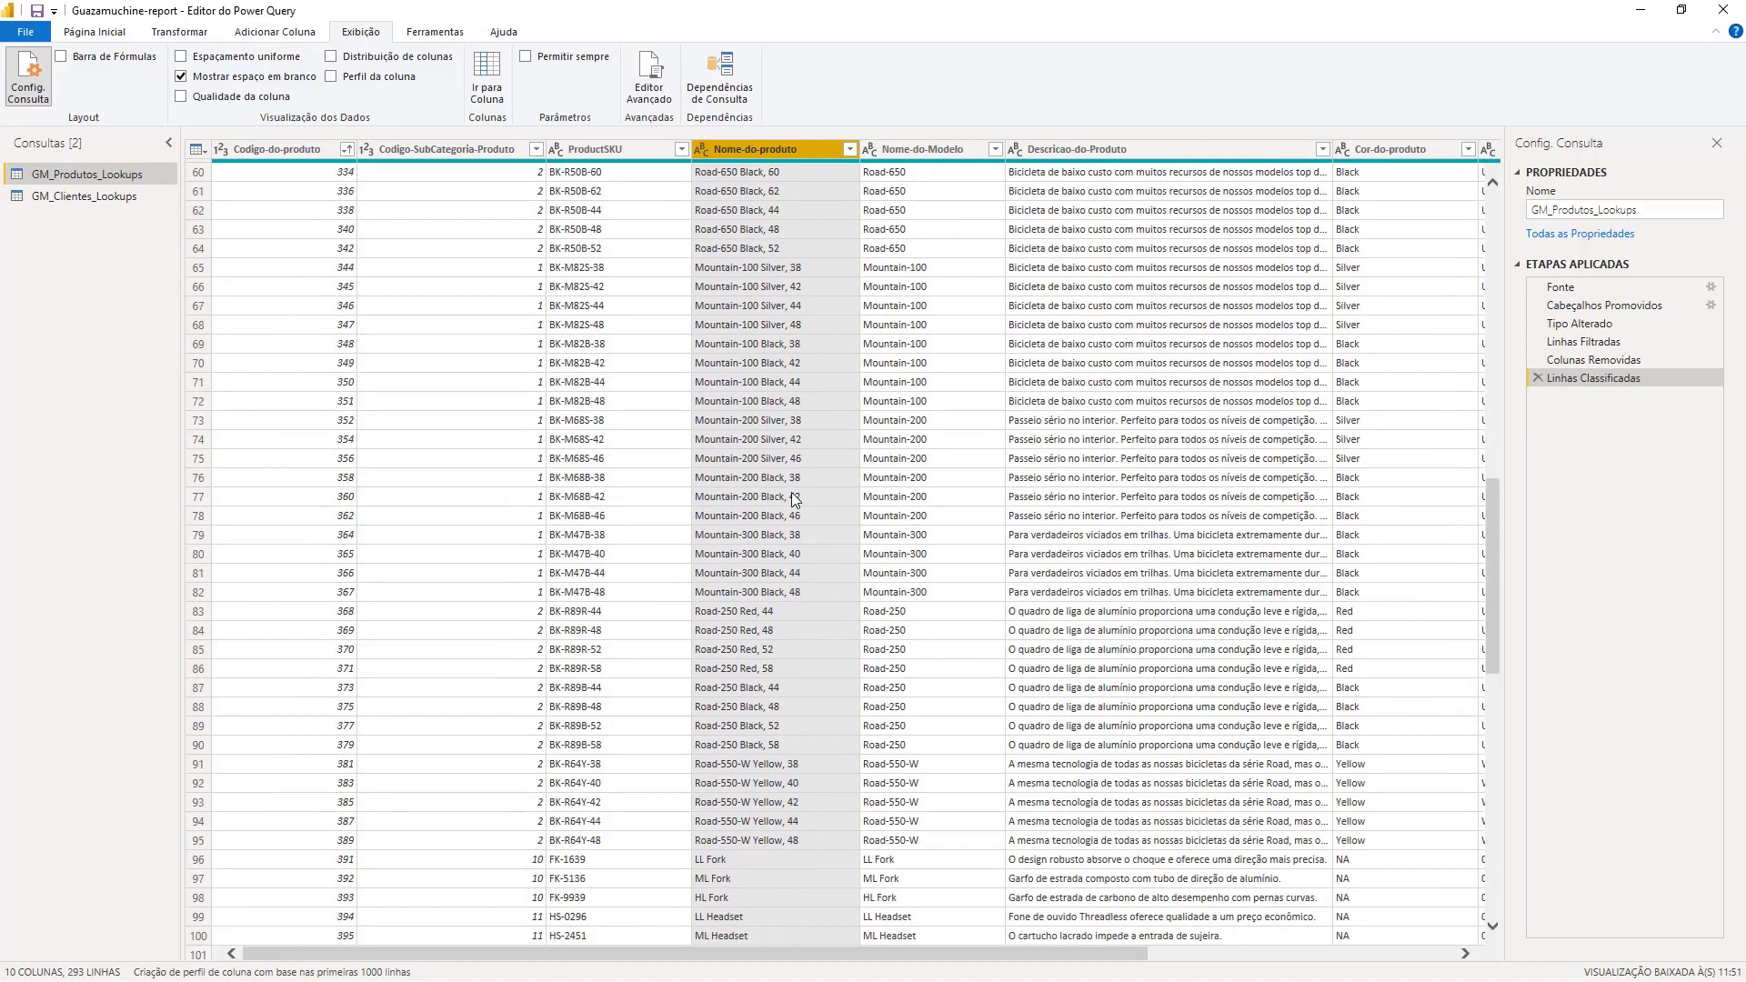
scroll(795, 529, up, 10)
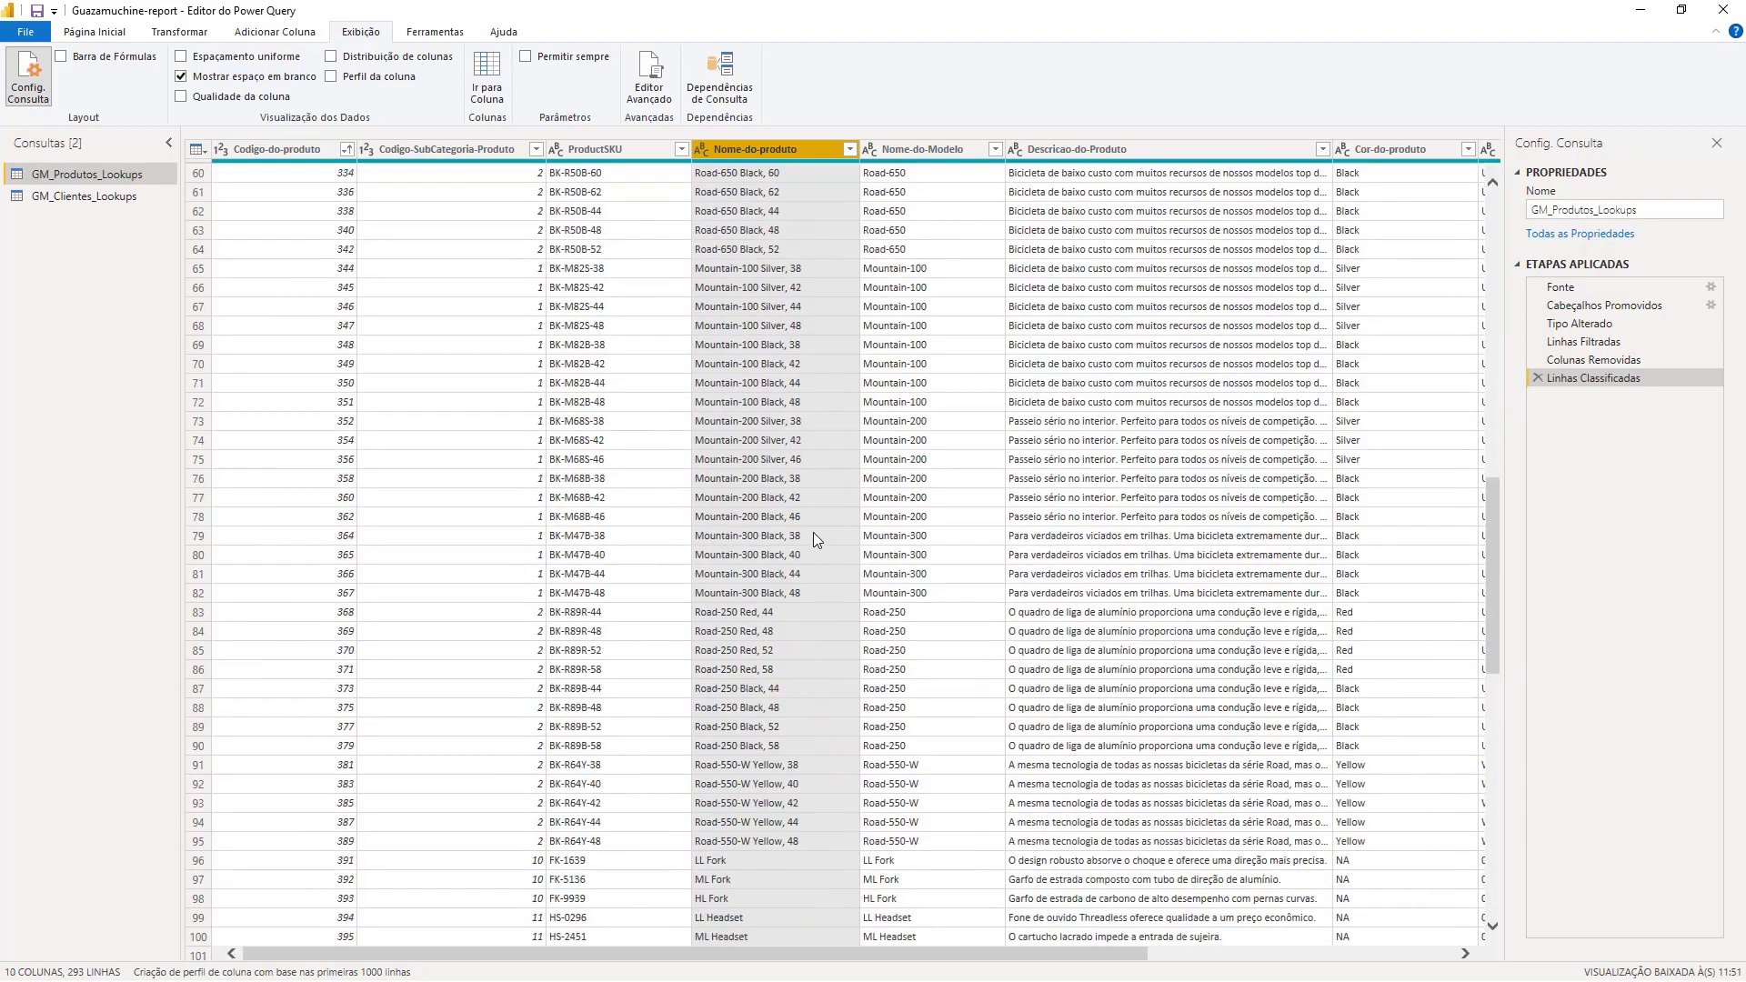
scroll(817, 466, up, 9)
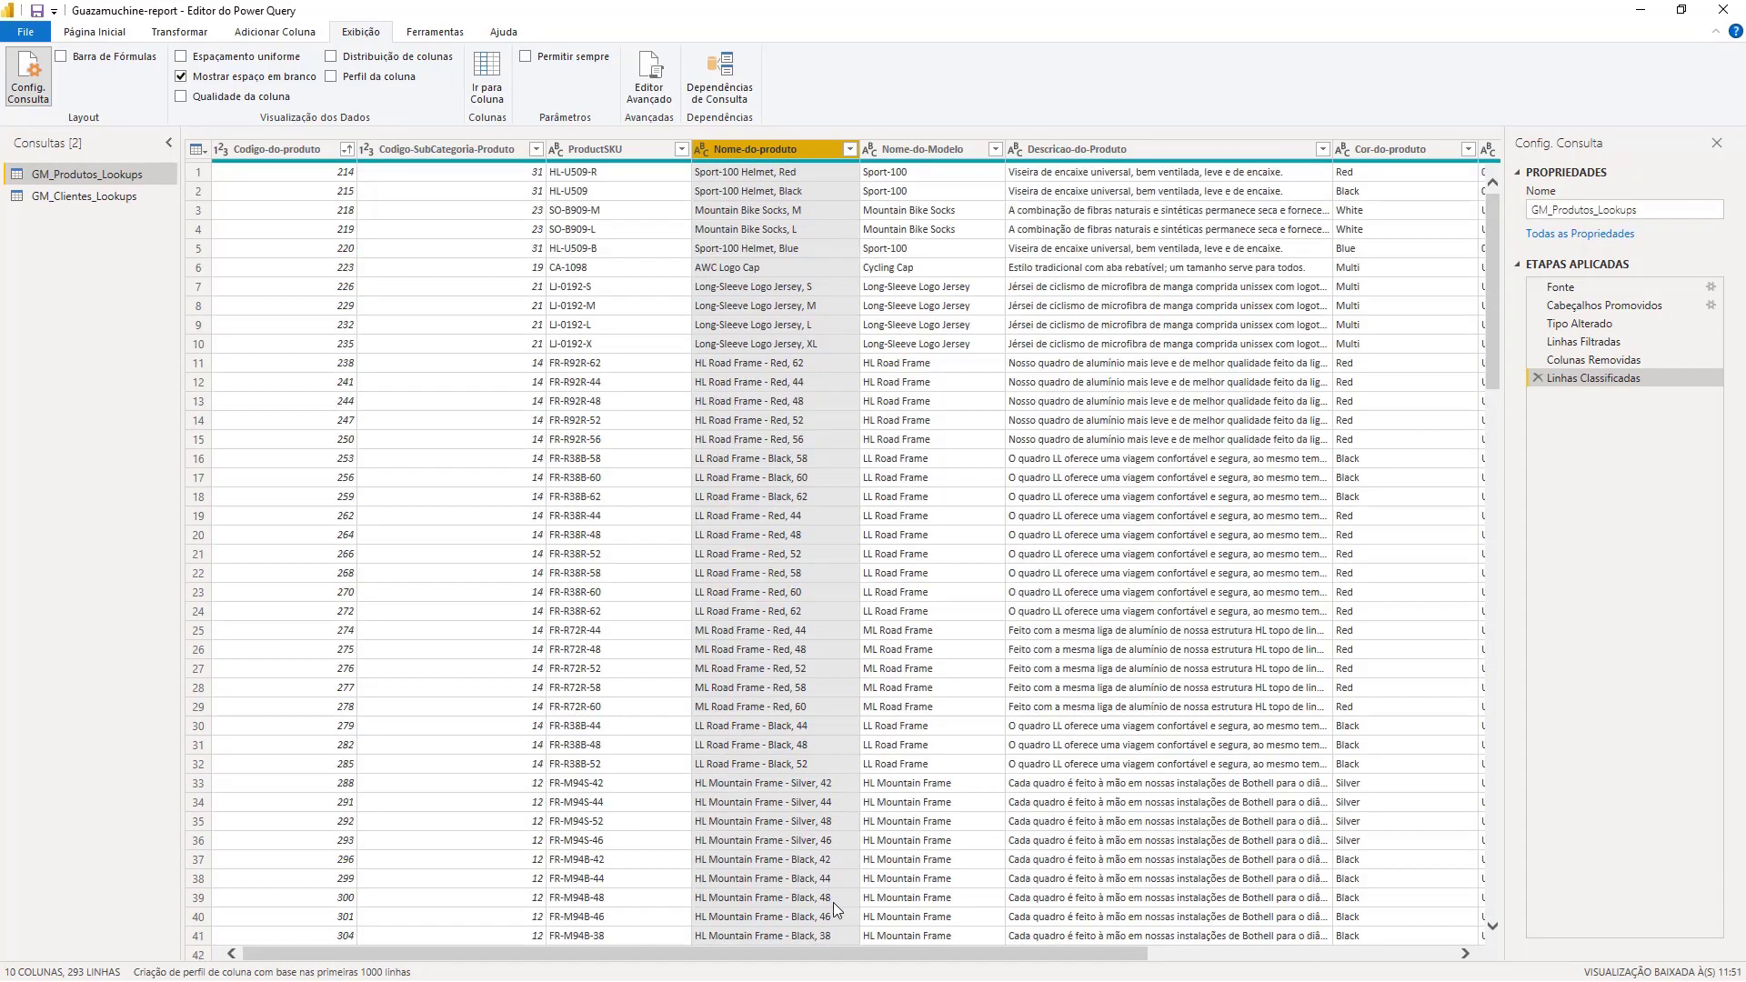
Calculate the sum of the Preço-do-Produto column with Soma, and remove that calculation from the applied steps.
drag(844, 957, 1336, 919)
click(1245, 149)
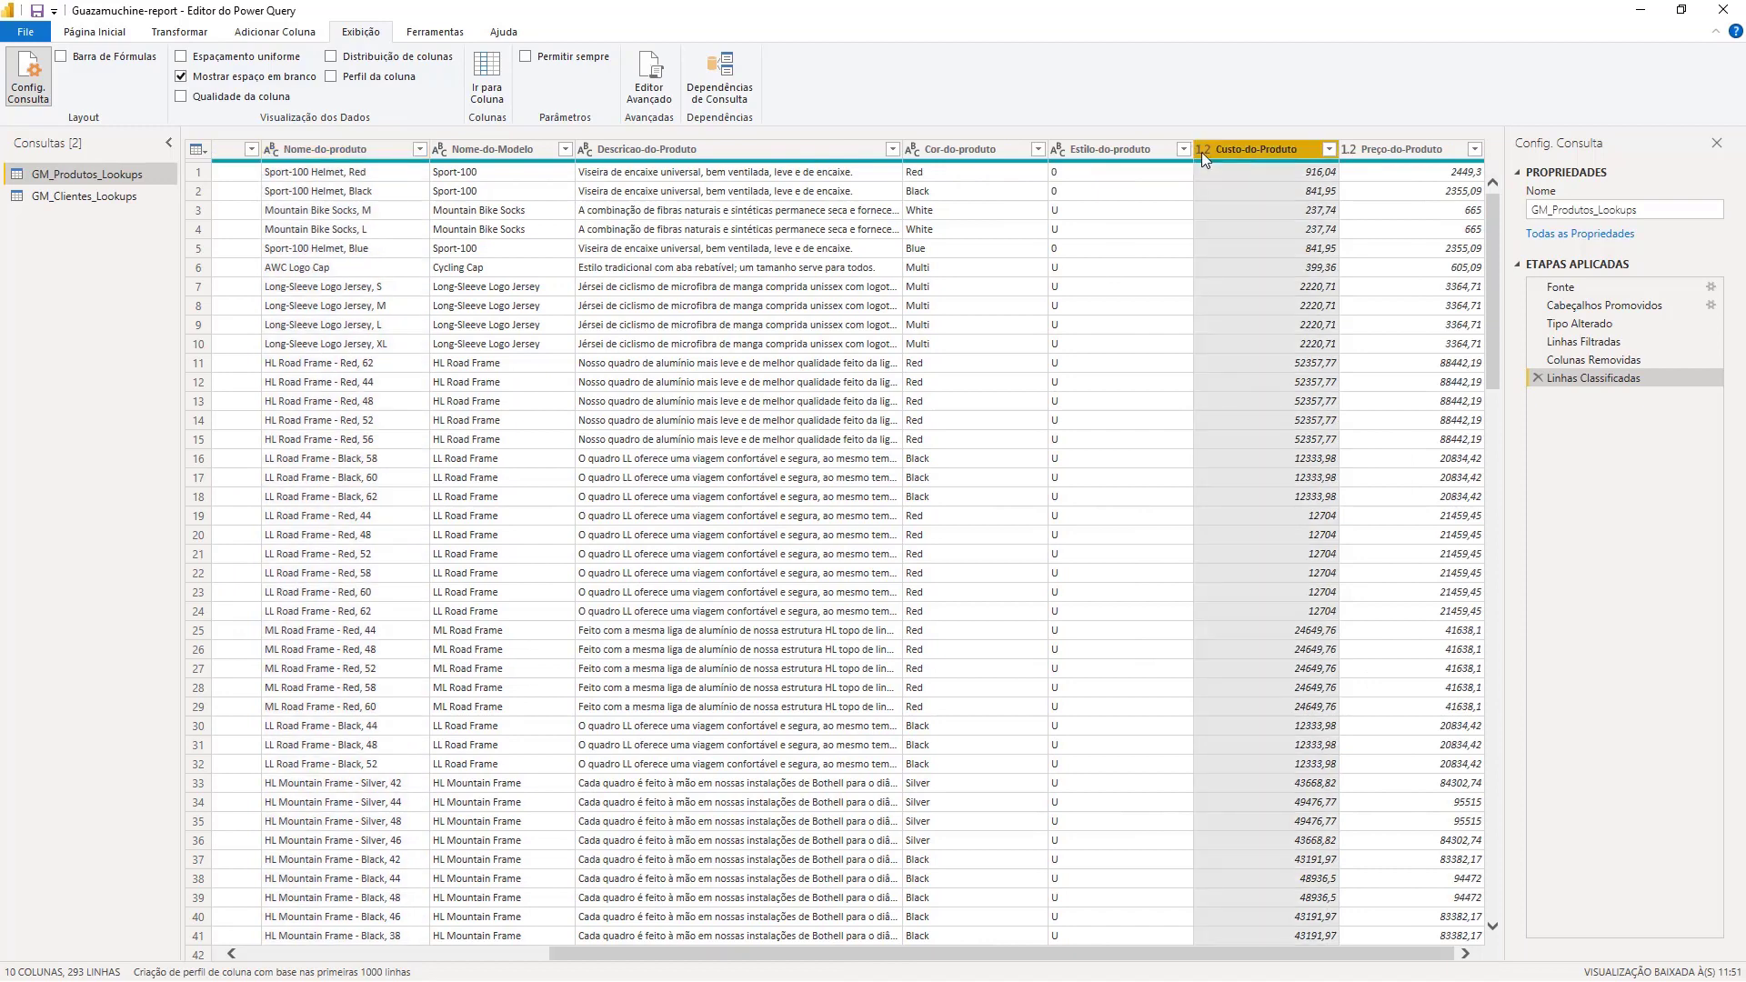
click(179, 31)
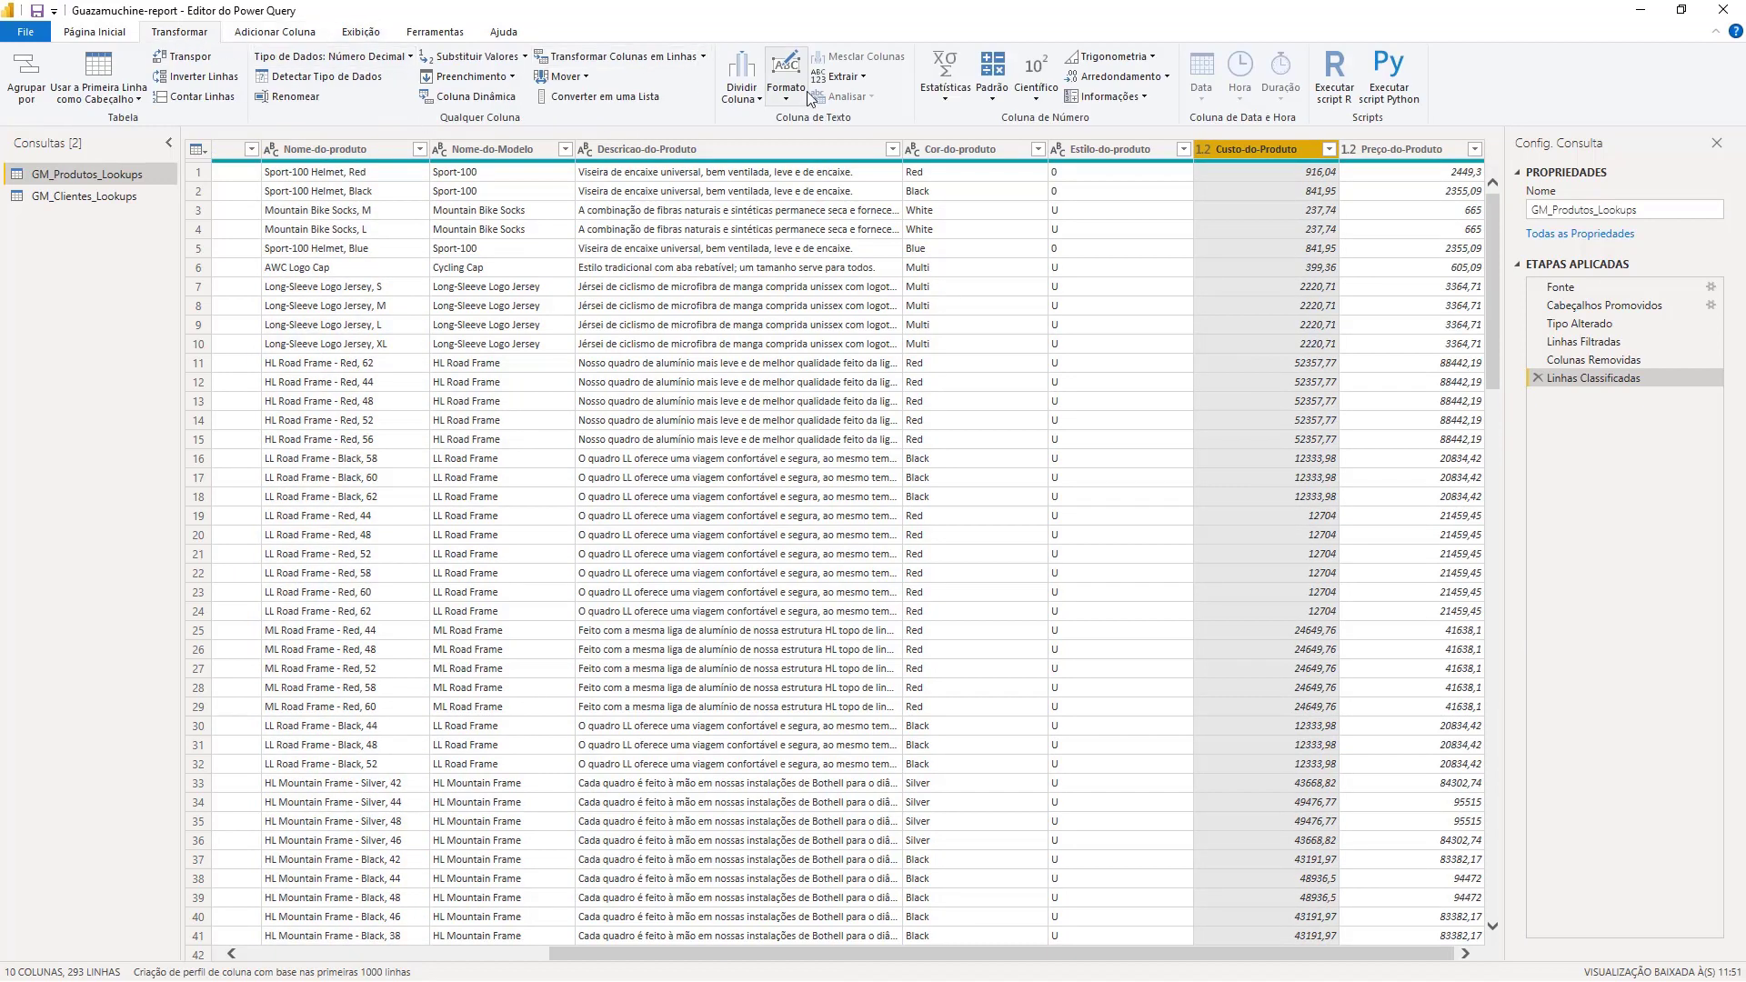
click(947, 98)
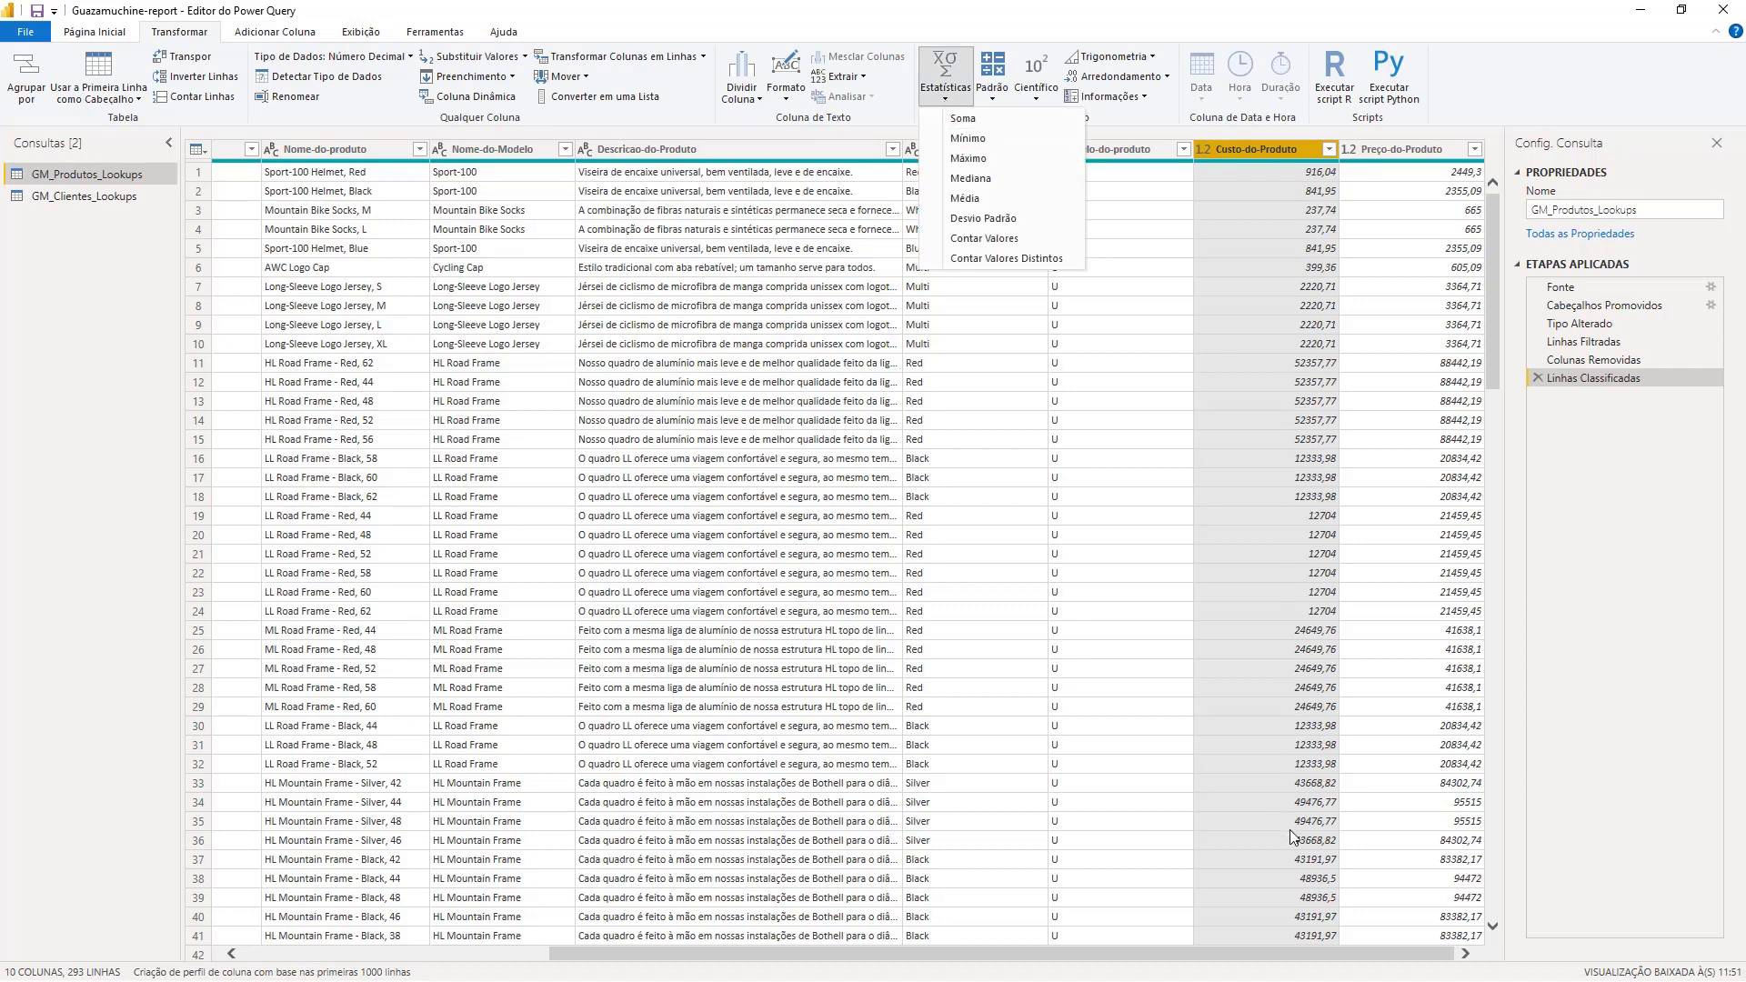
click(1407, 156)
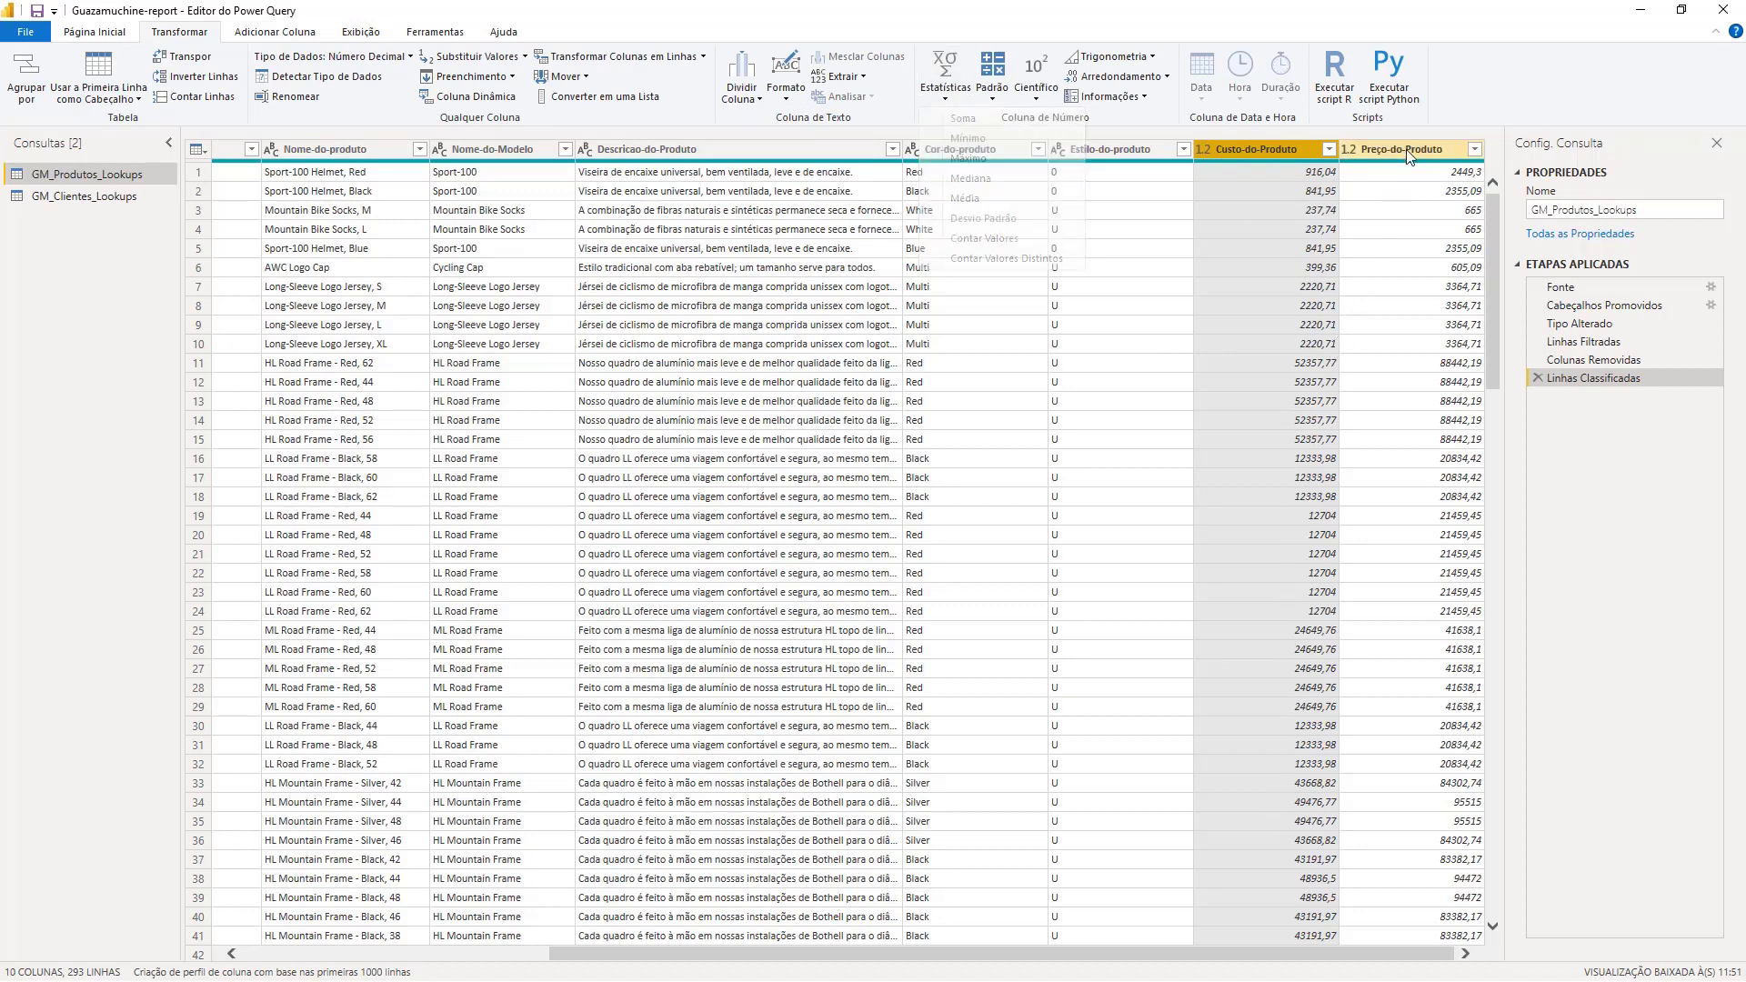
click(951, 91)
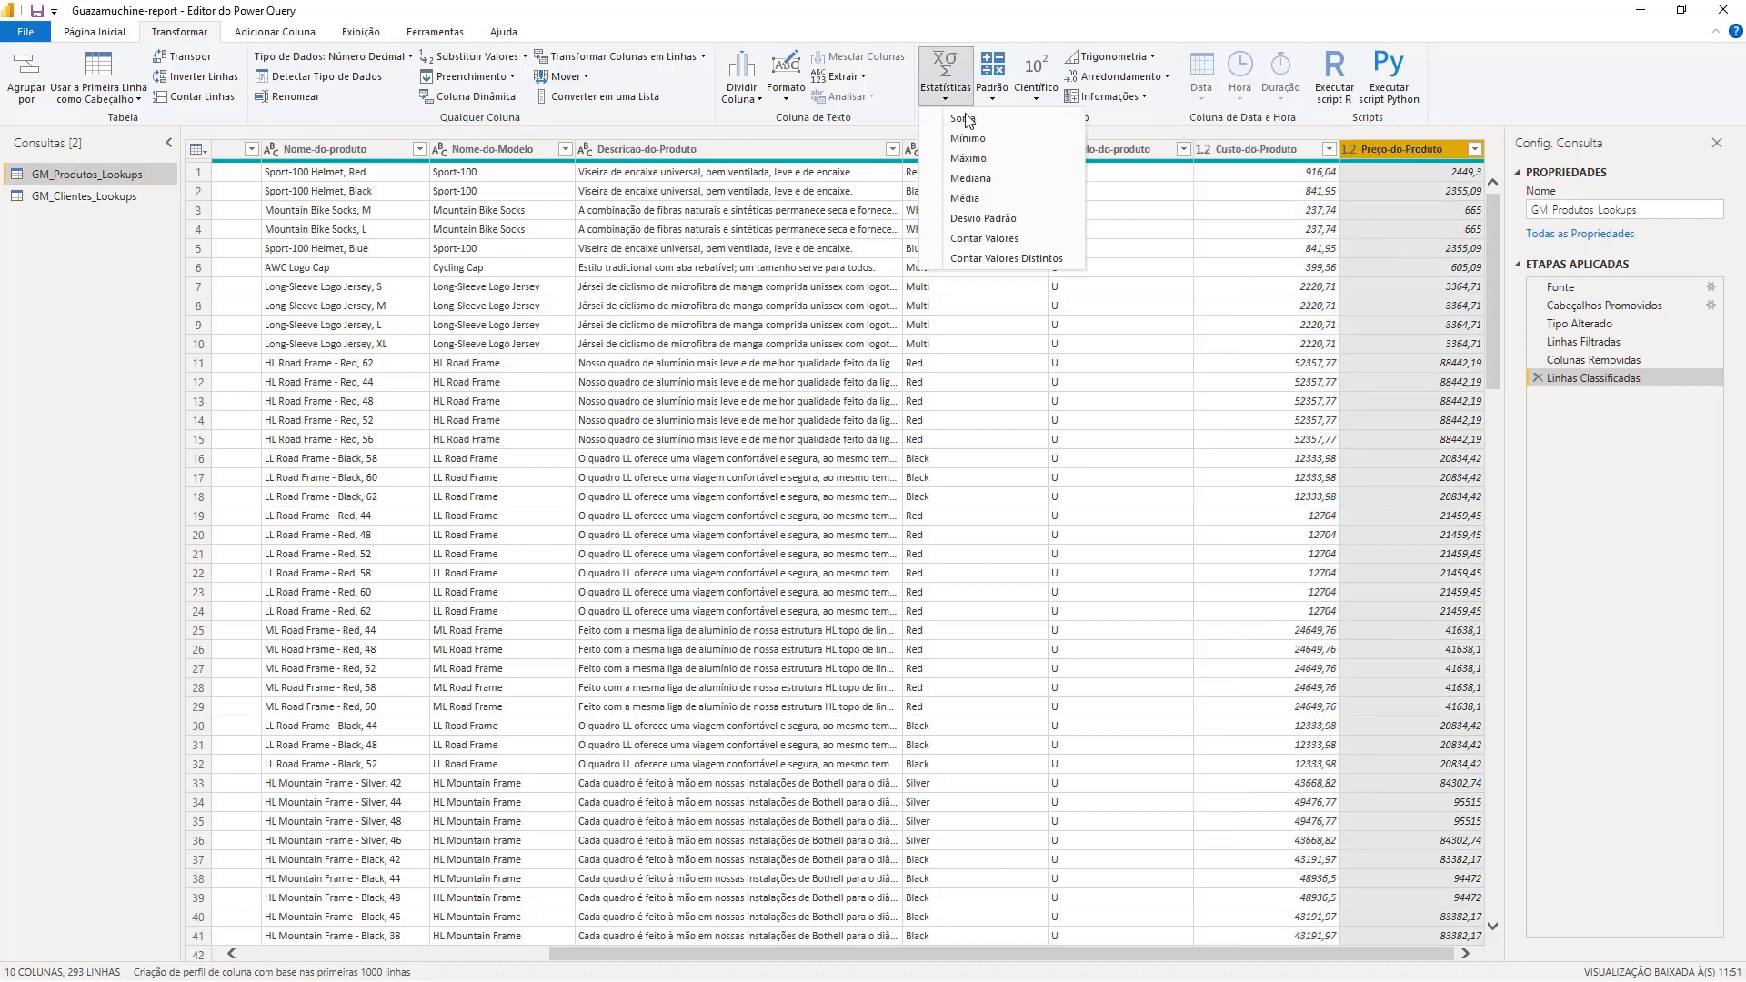
click(966, 119)
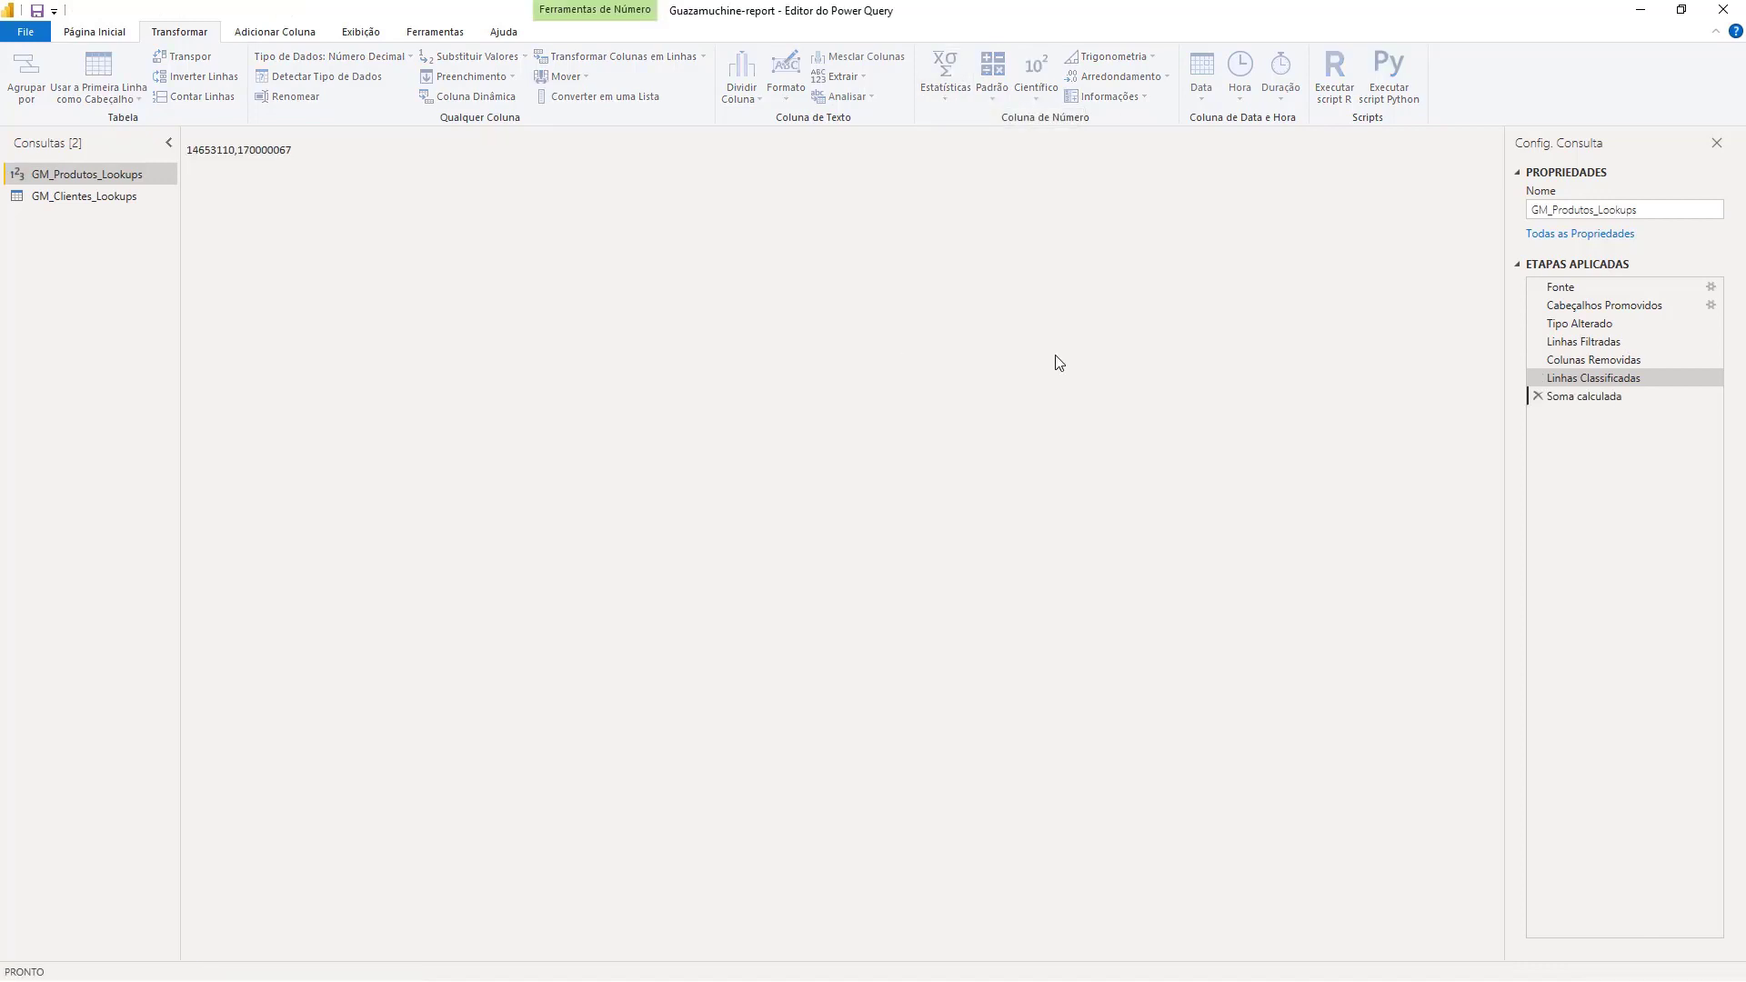
drag(303, 153, 216, 157)
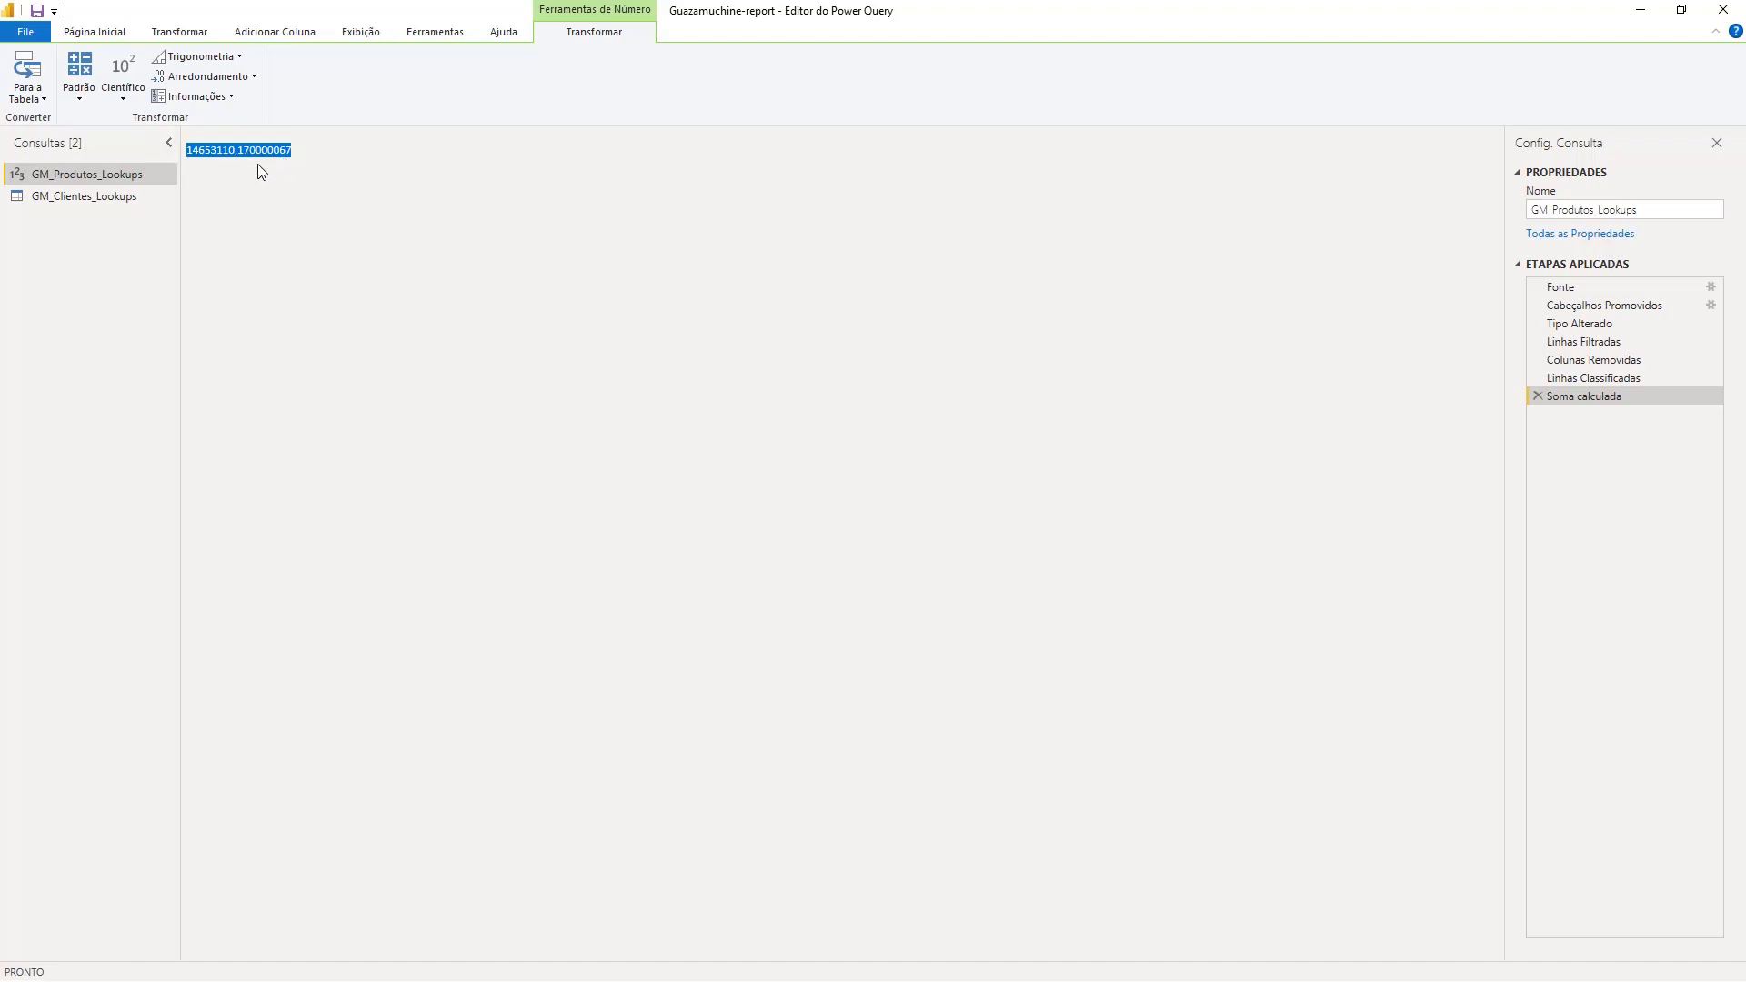
click(1537, 398)
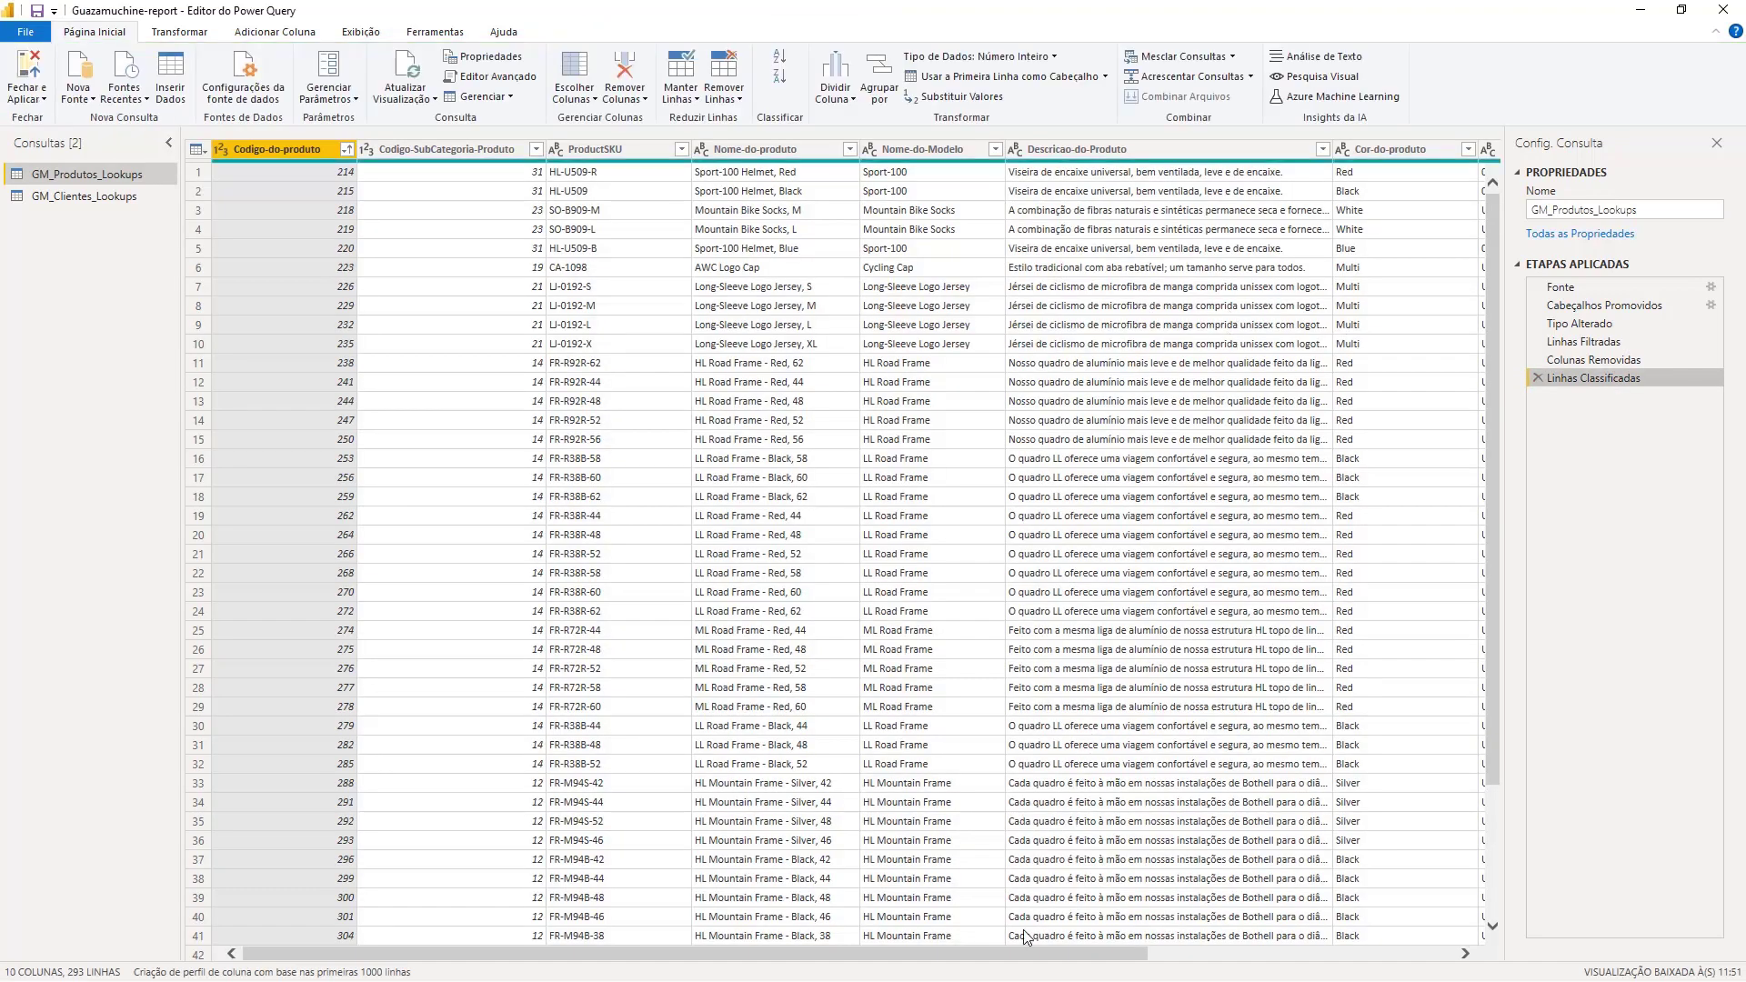
Review the statistics and standard arithmetic operations available for transforming numeric columns.
drag(1022, 951, 1458, 938)
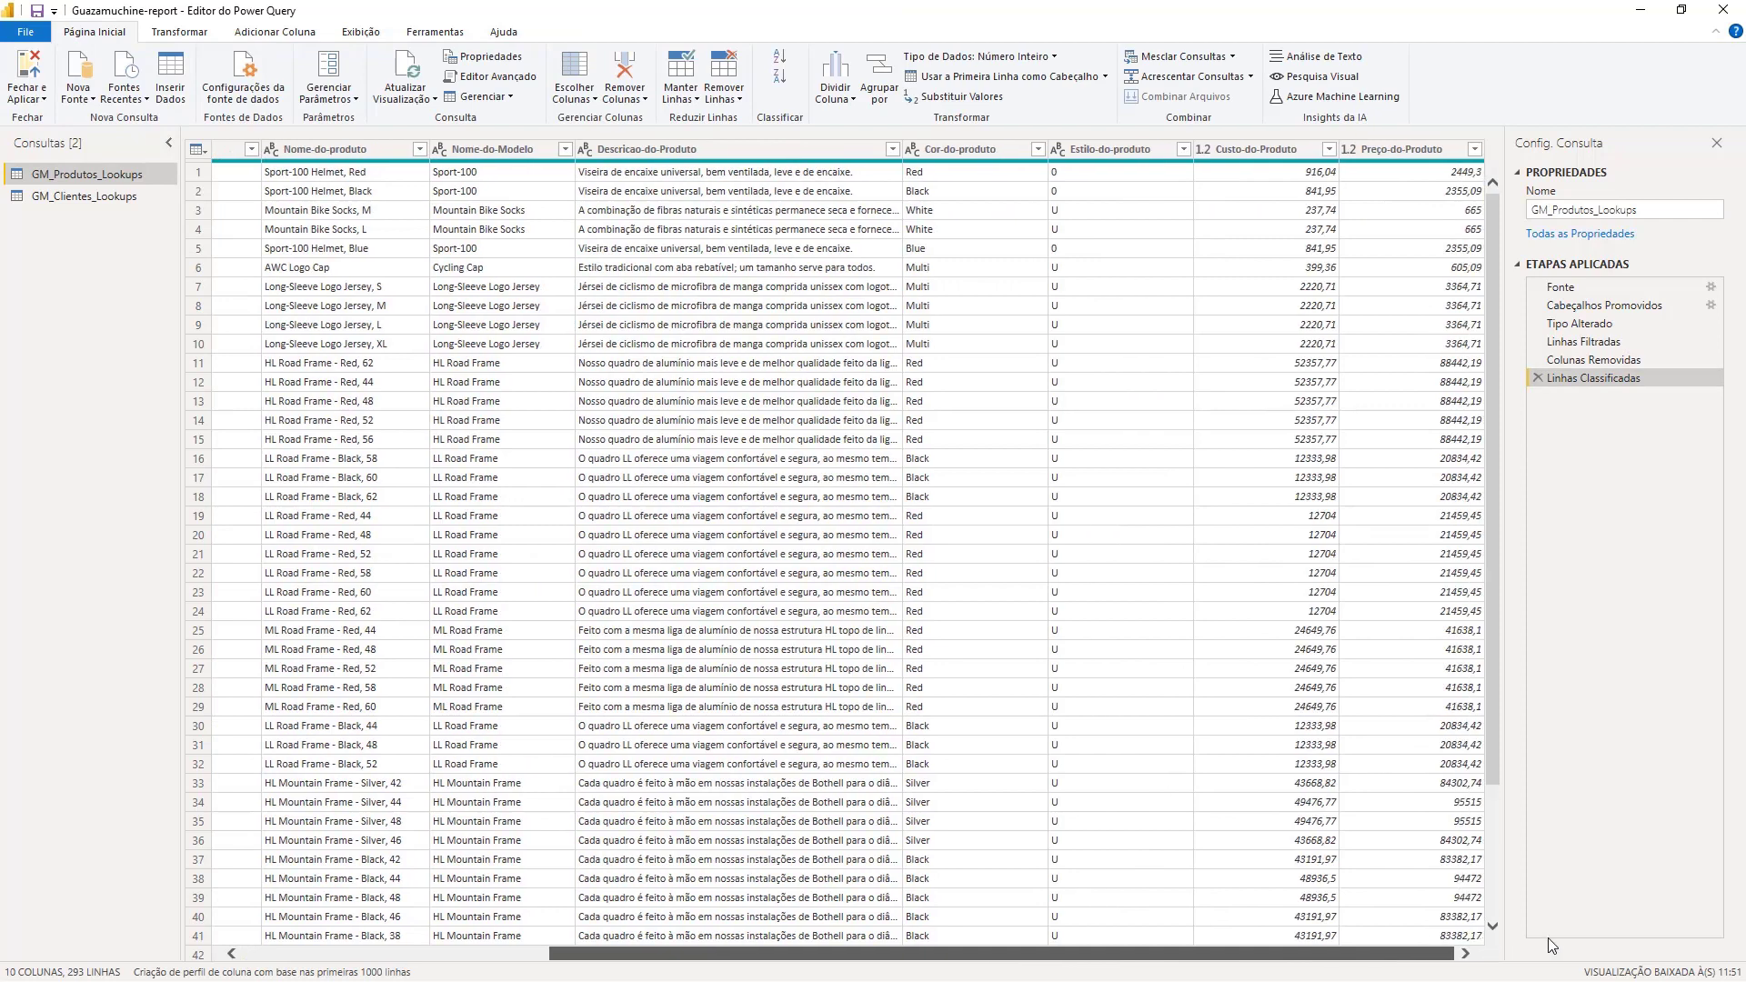
click(197, 35)
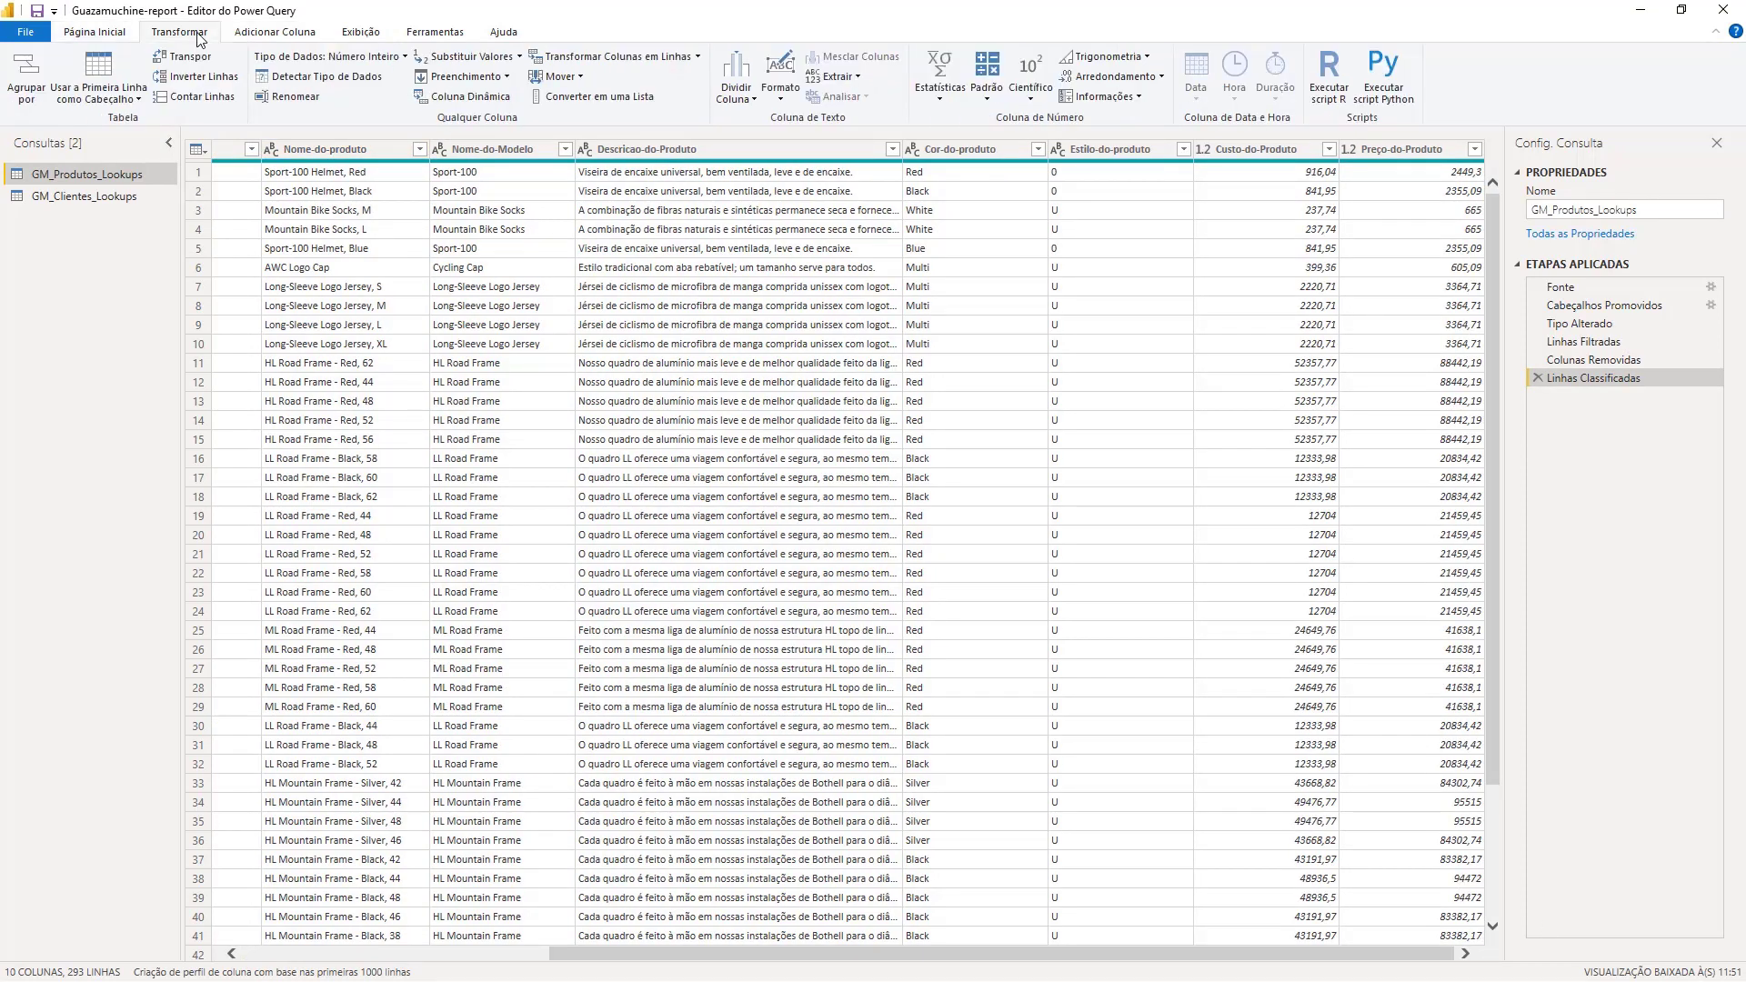
click(939, 89)
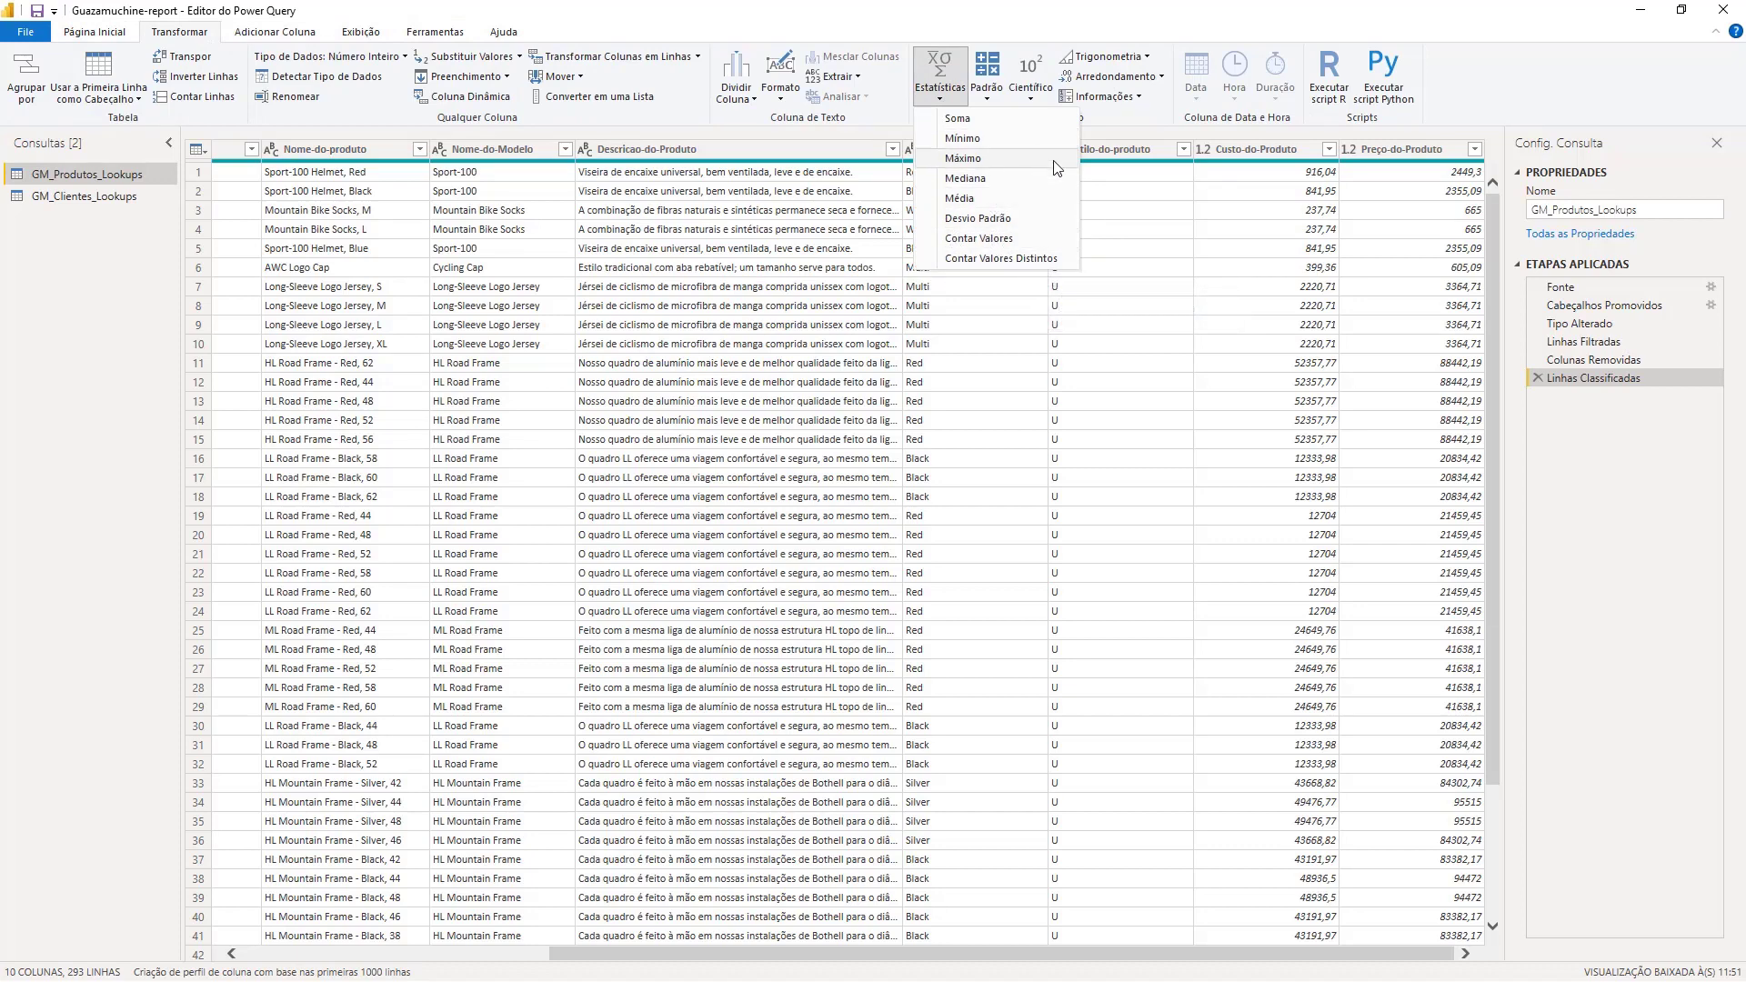
key(Escape)
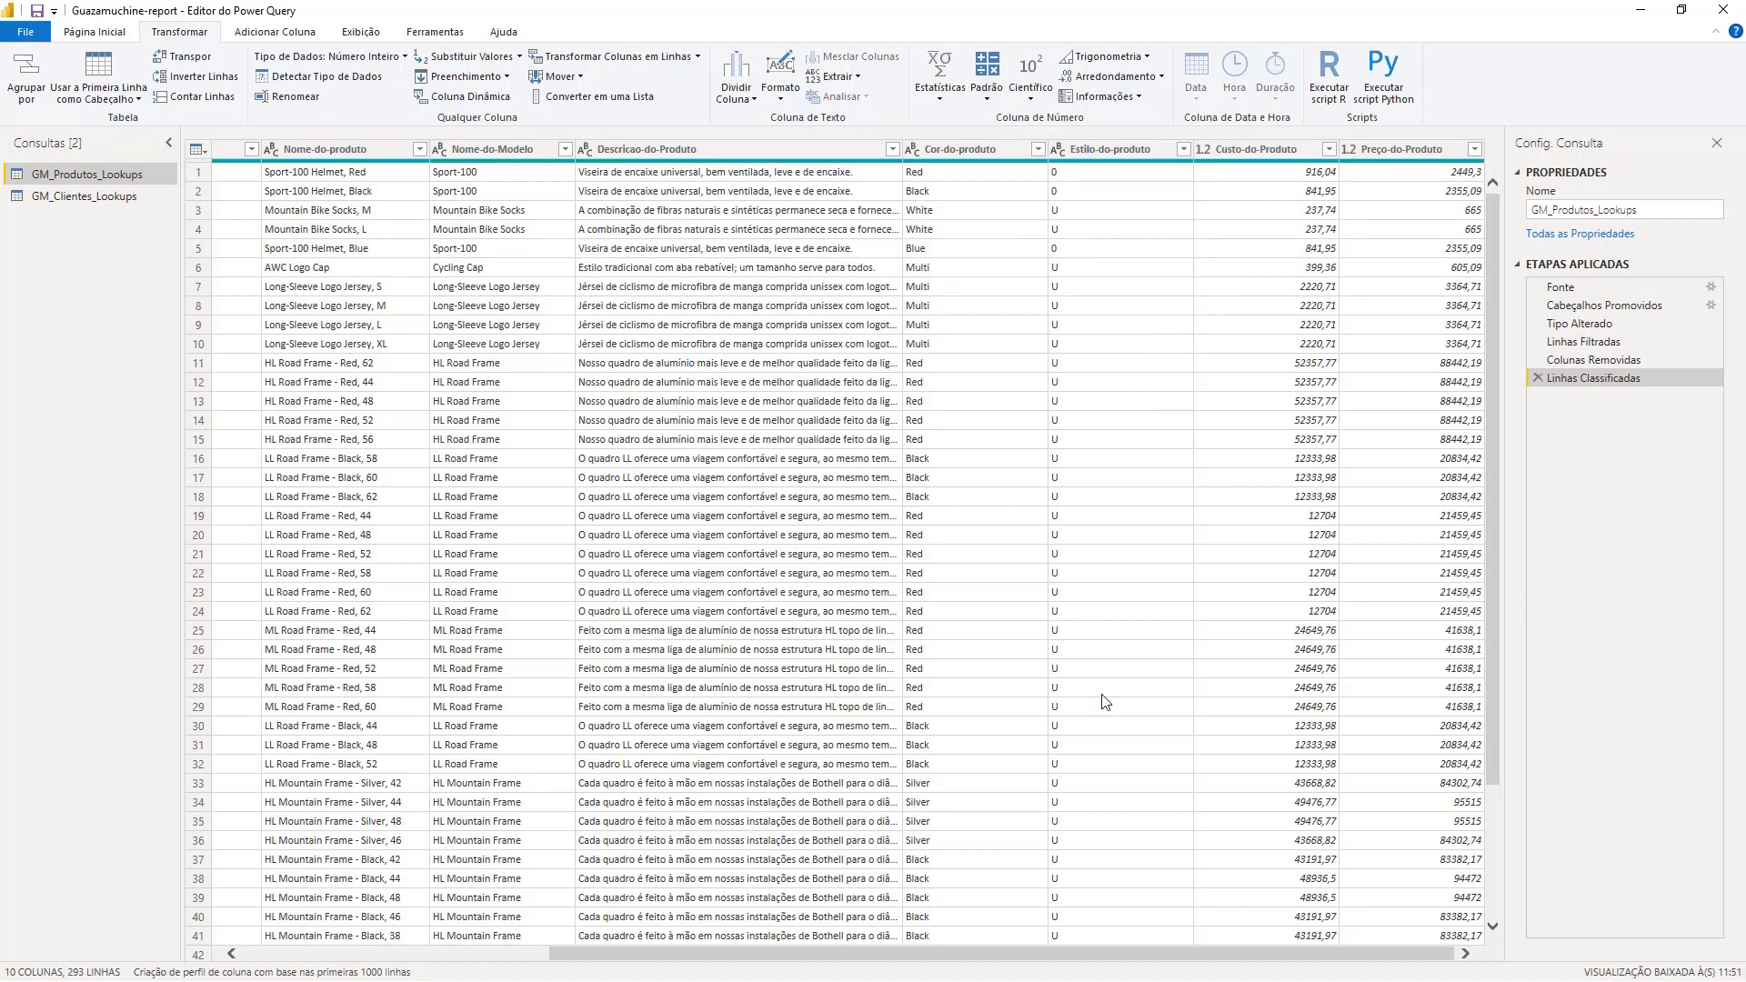
click(996, 96)
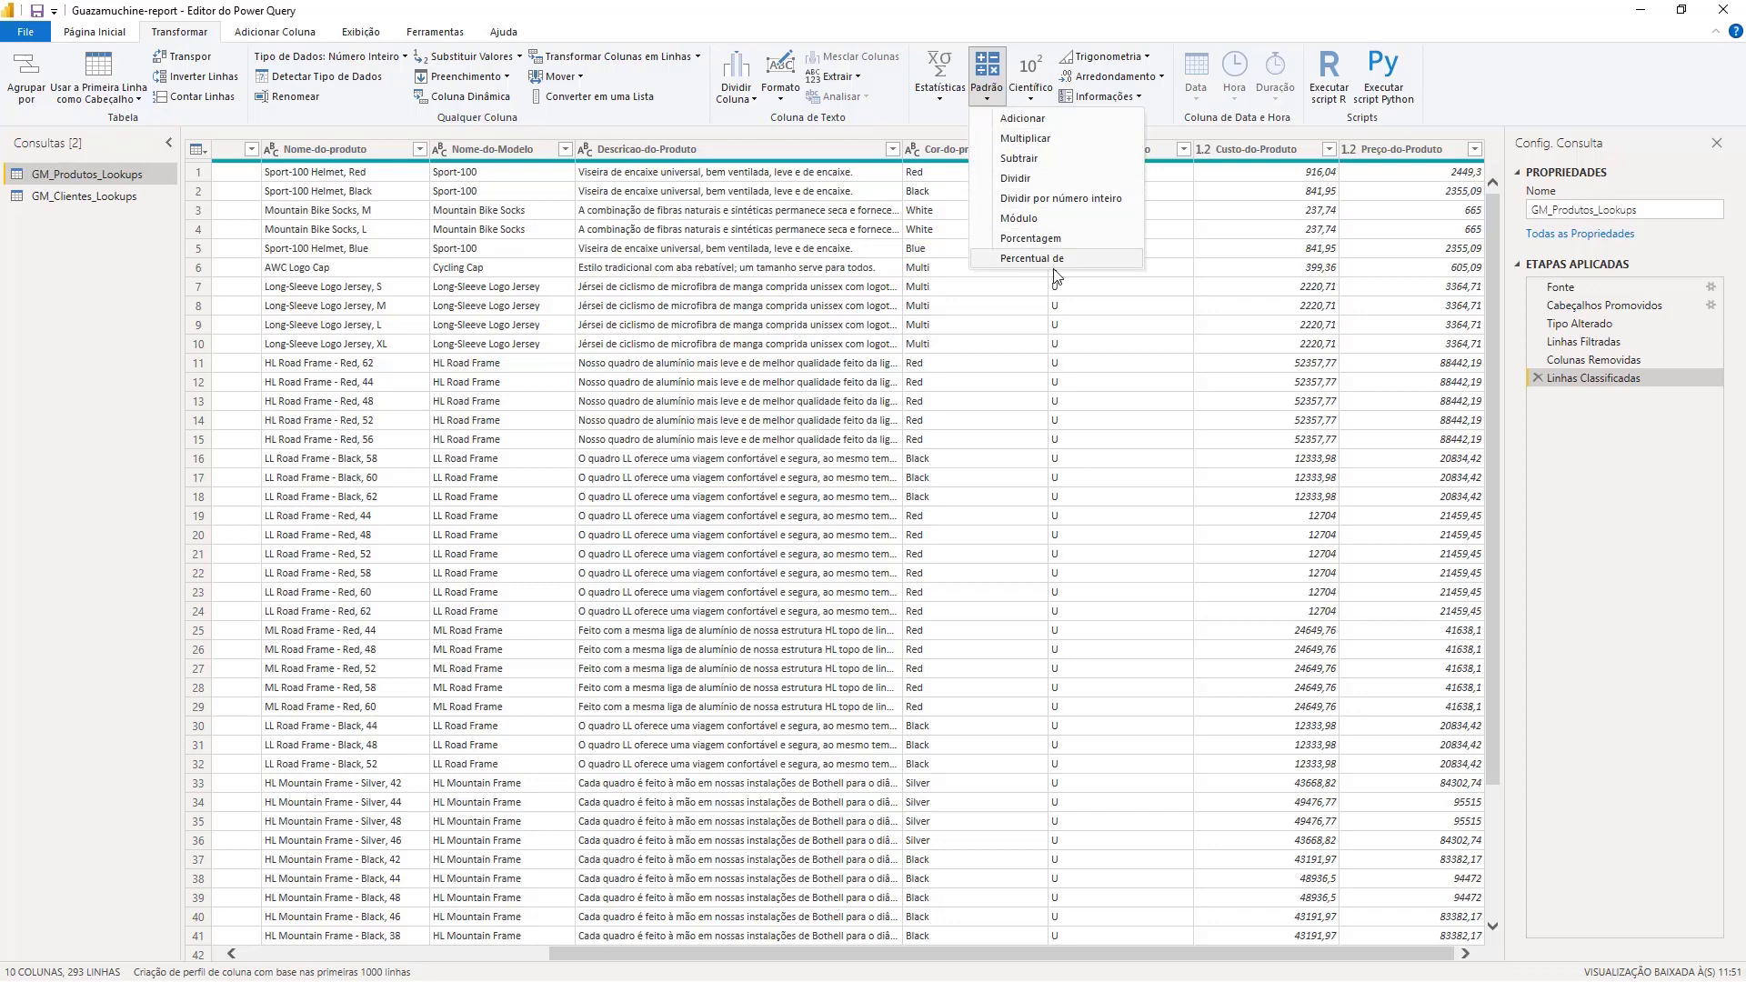
click(1245, 150)
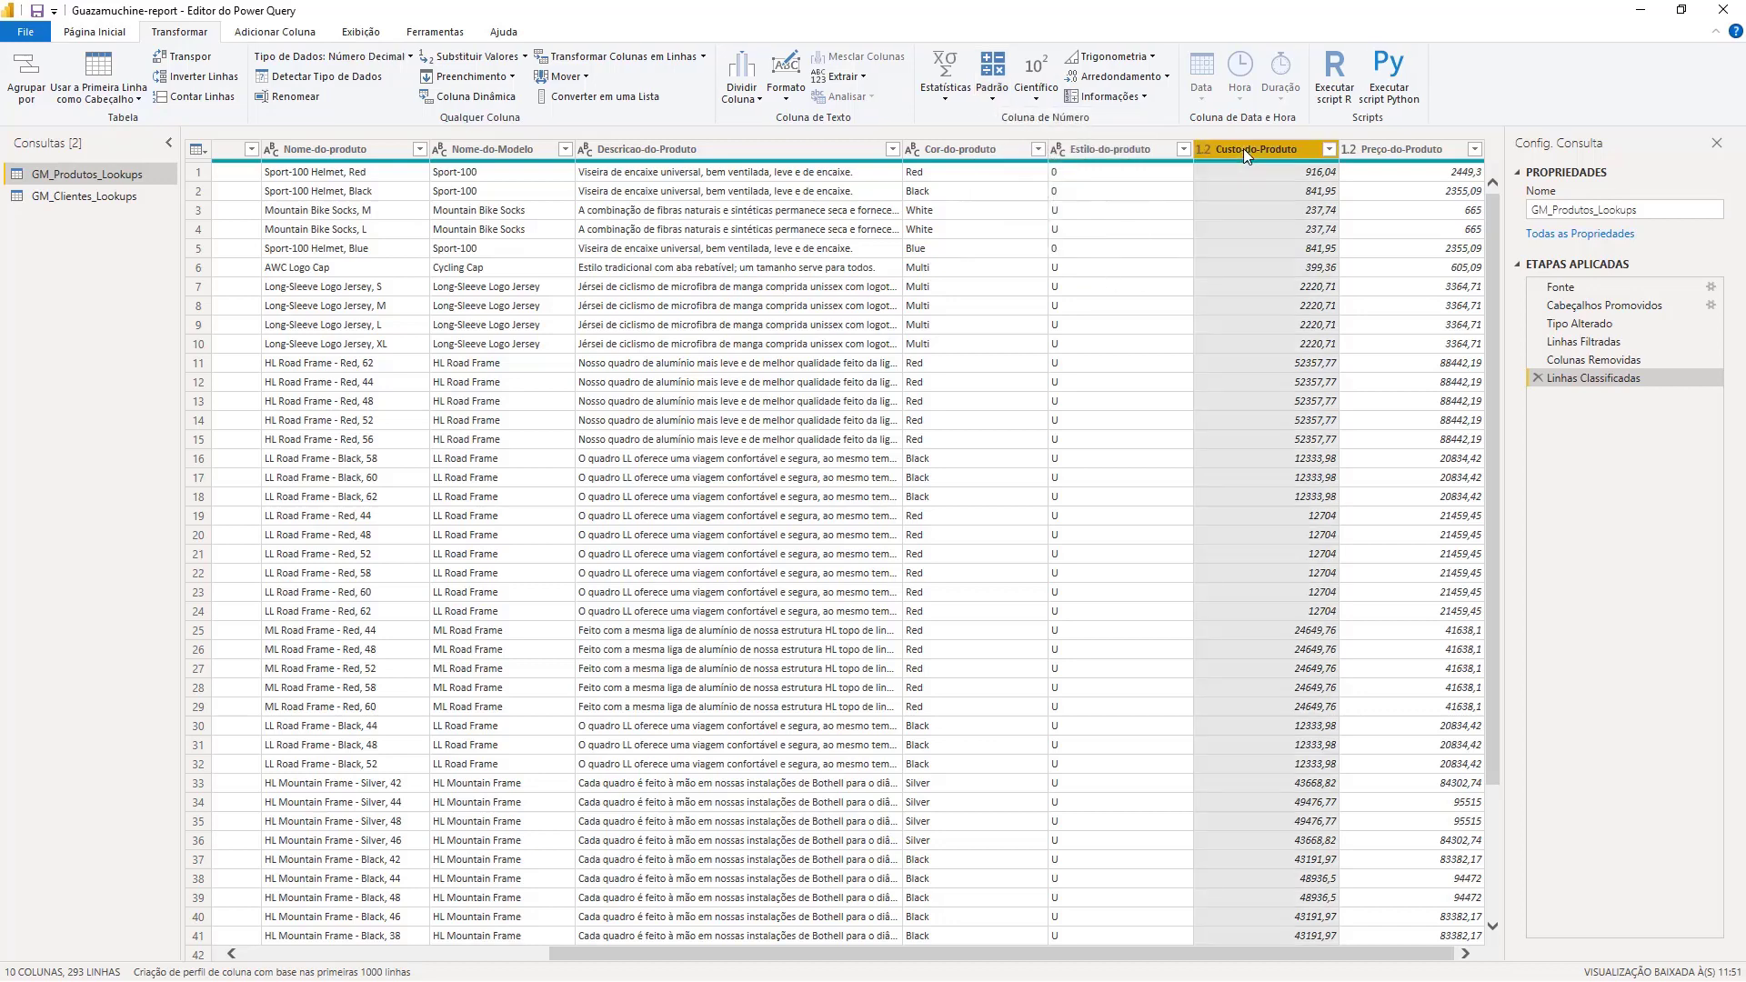
click(1001, 101)
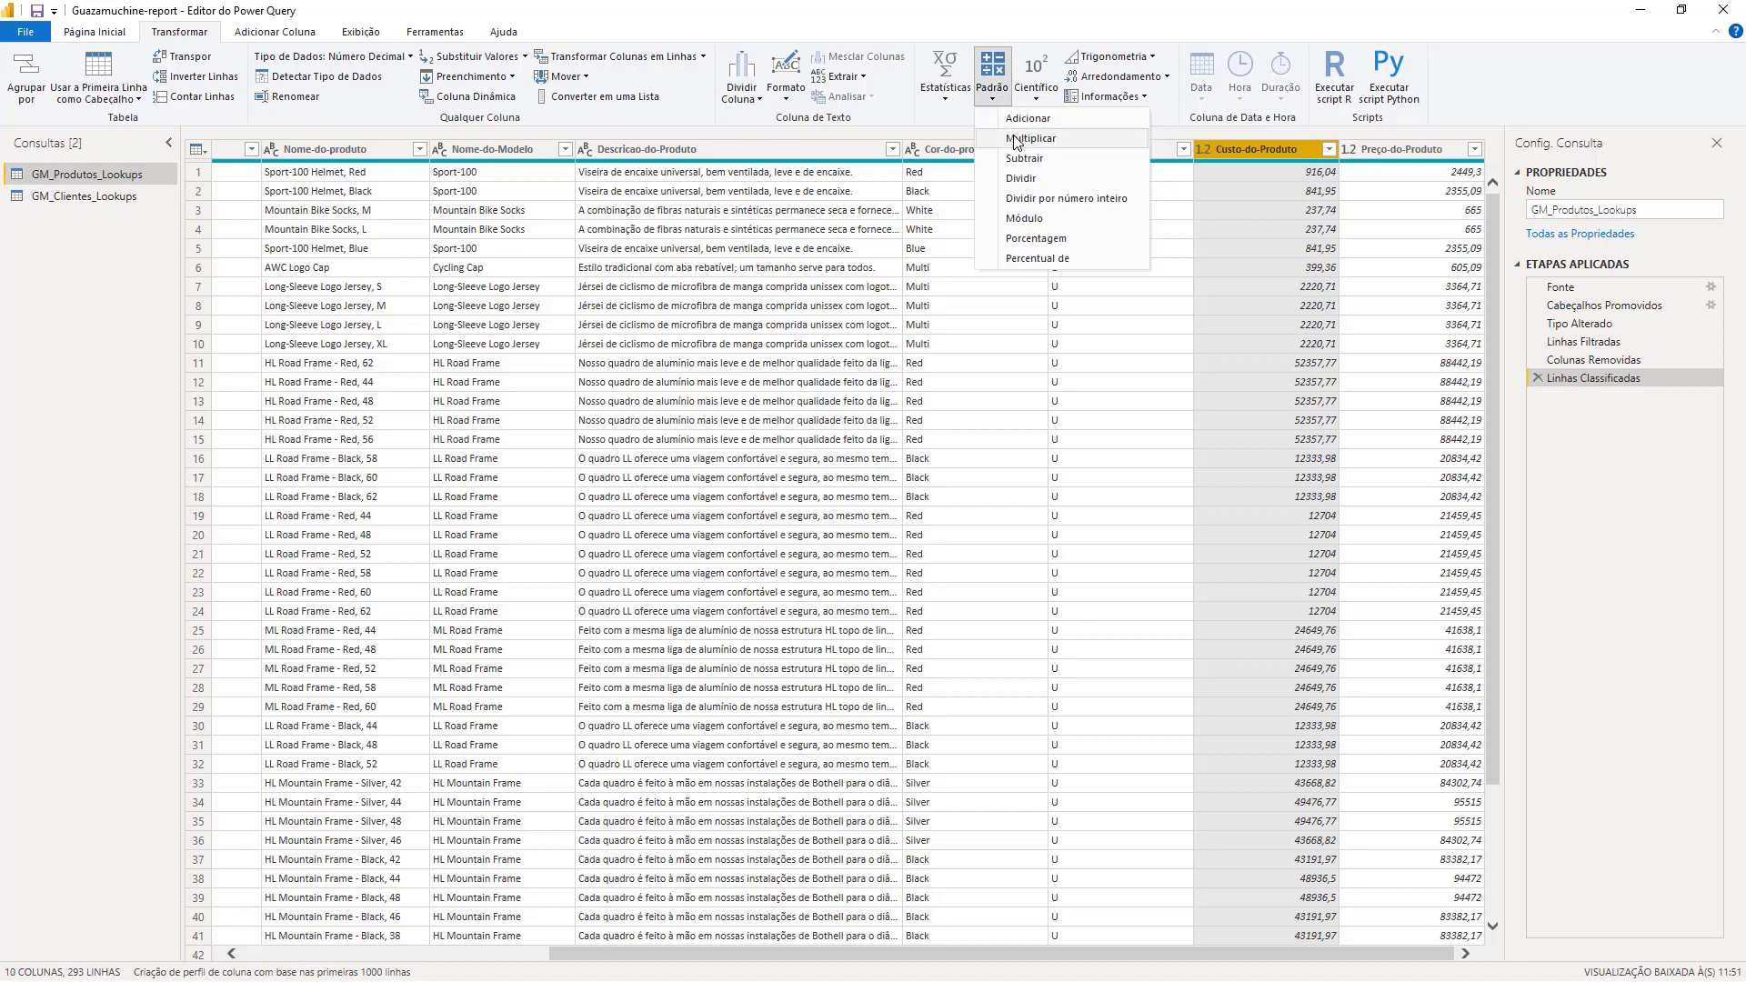
click(1016, 139)
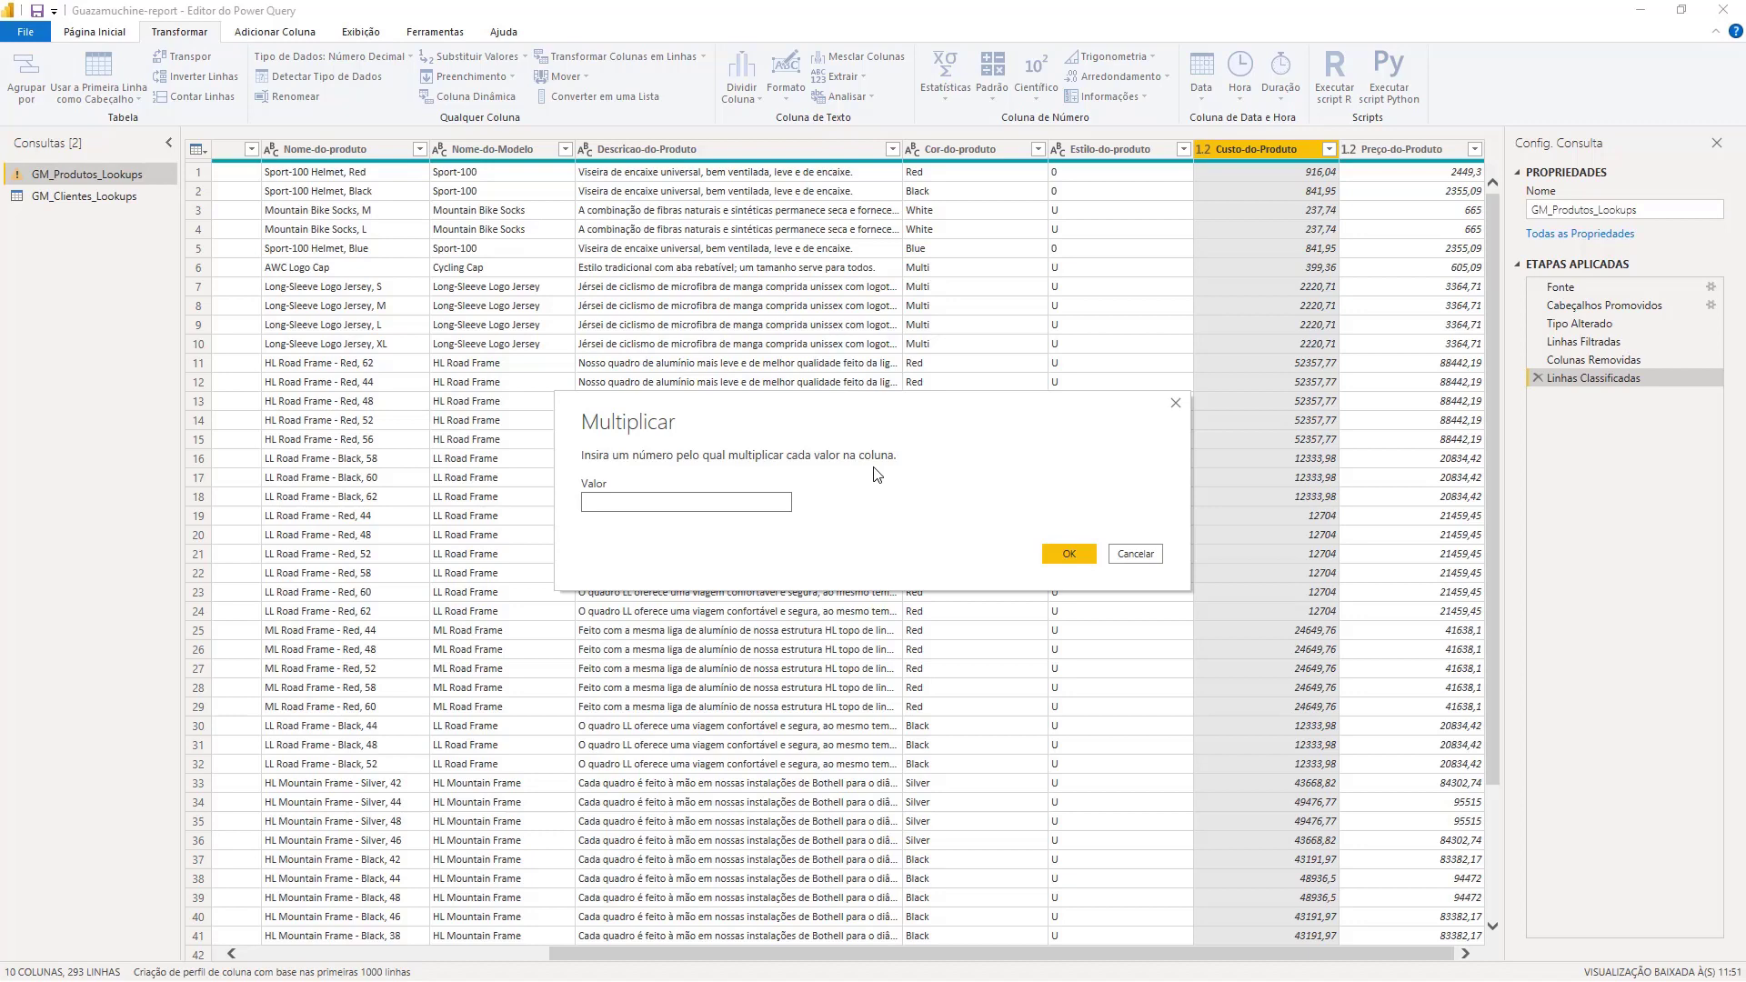
drag(794, 405, 764, 453)
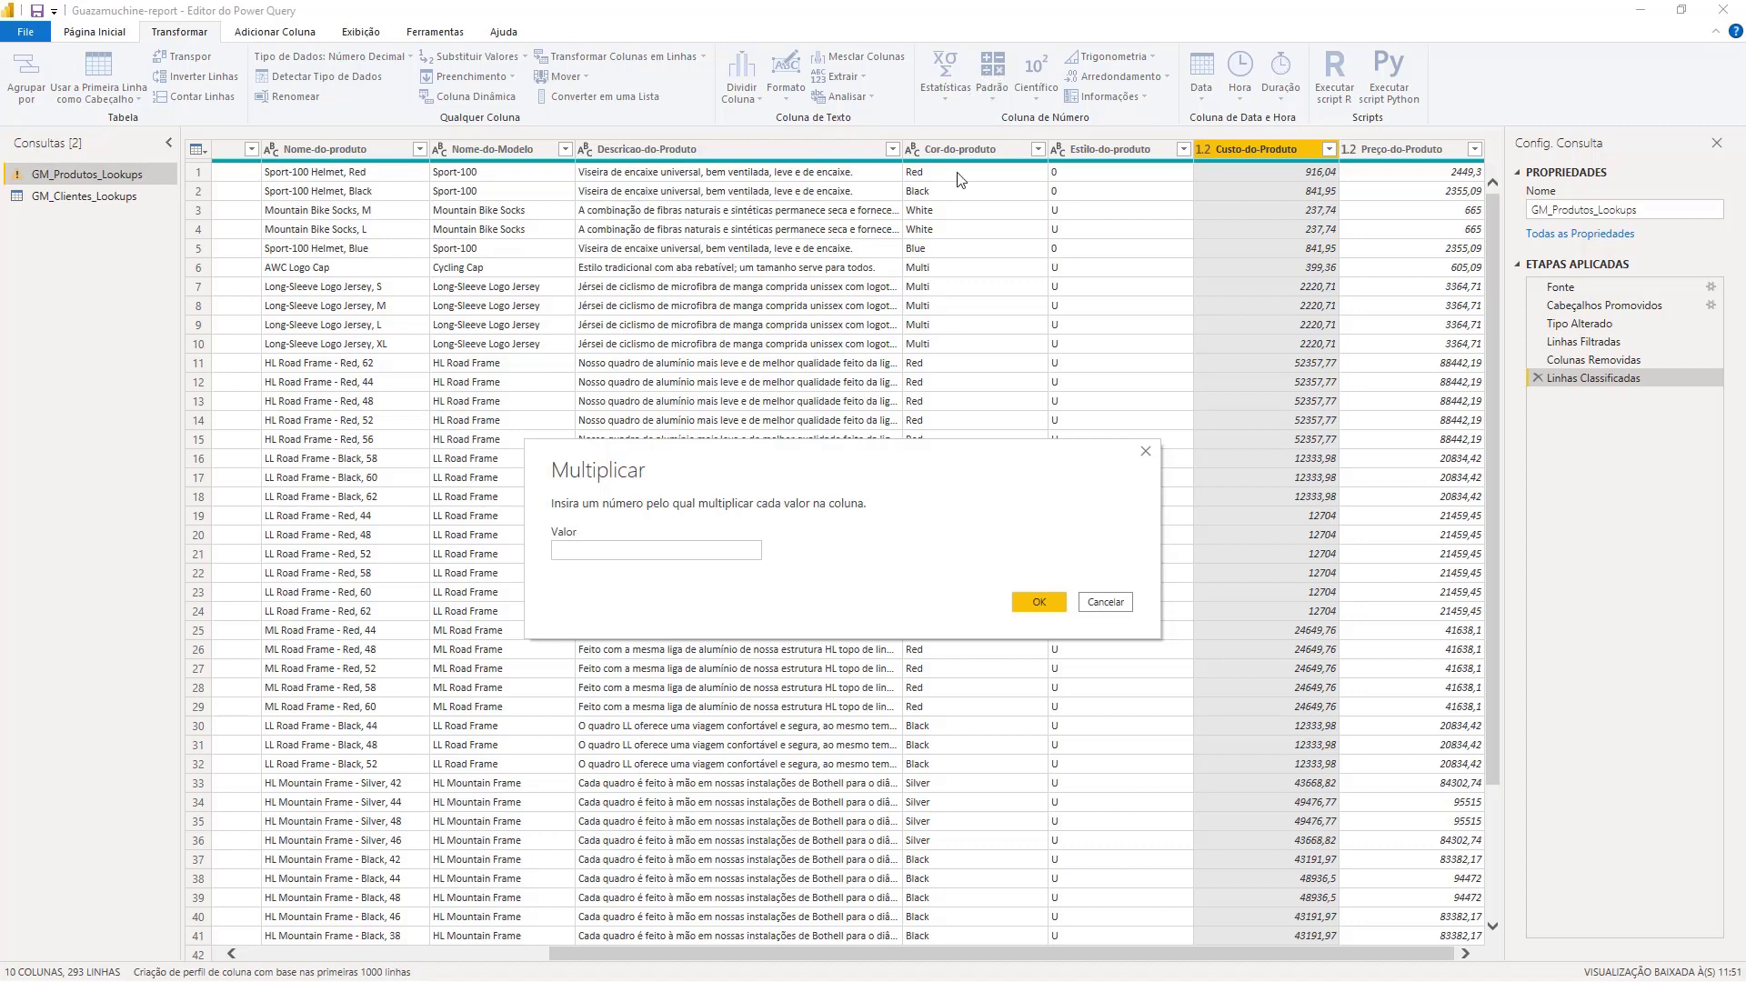
drag(673, 473, 787, 482)
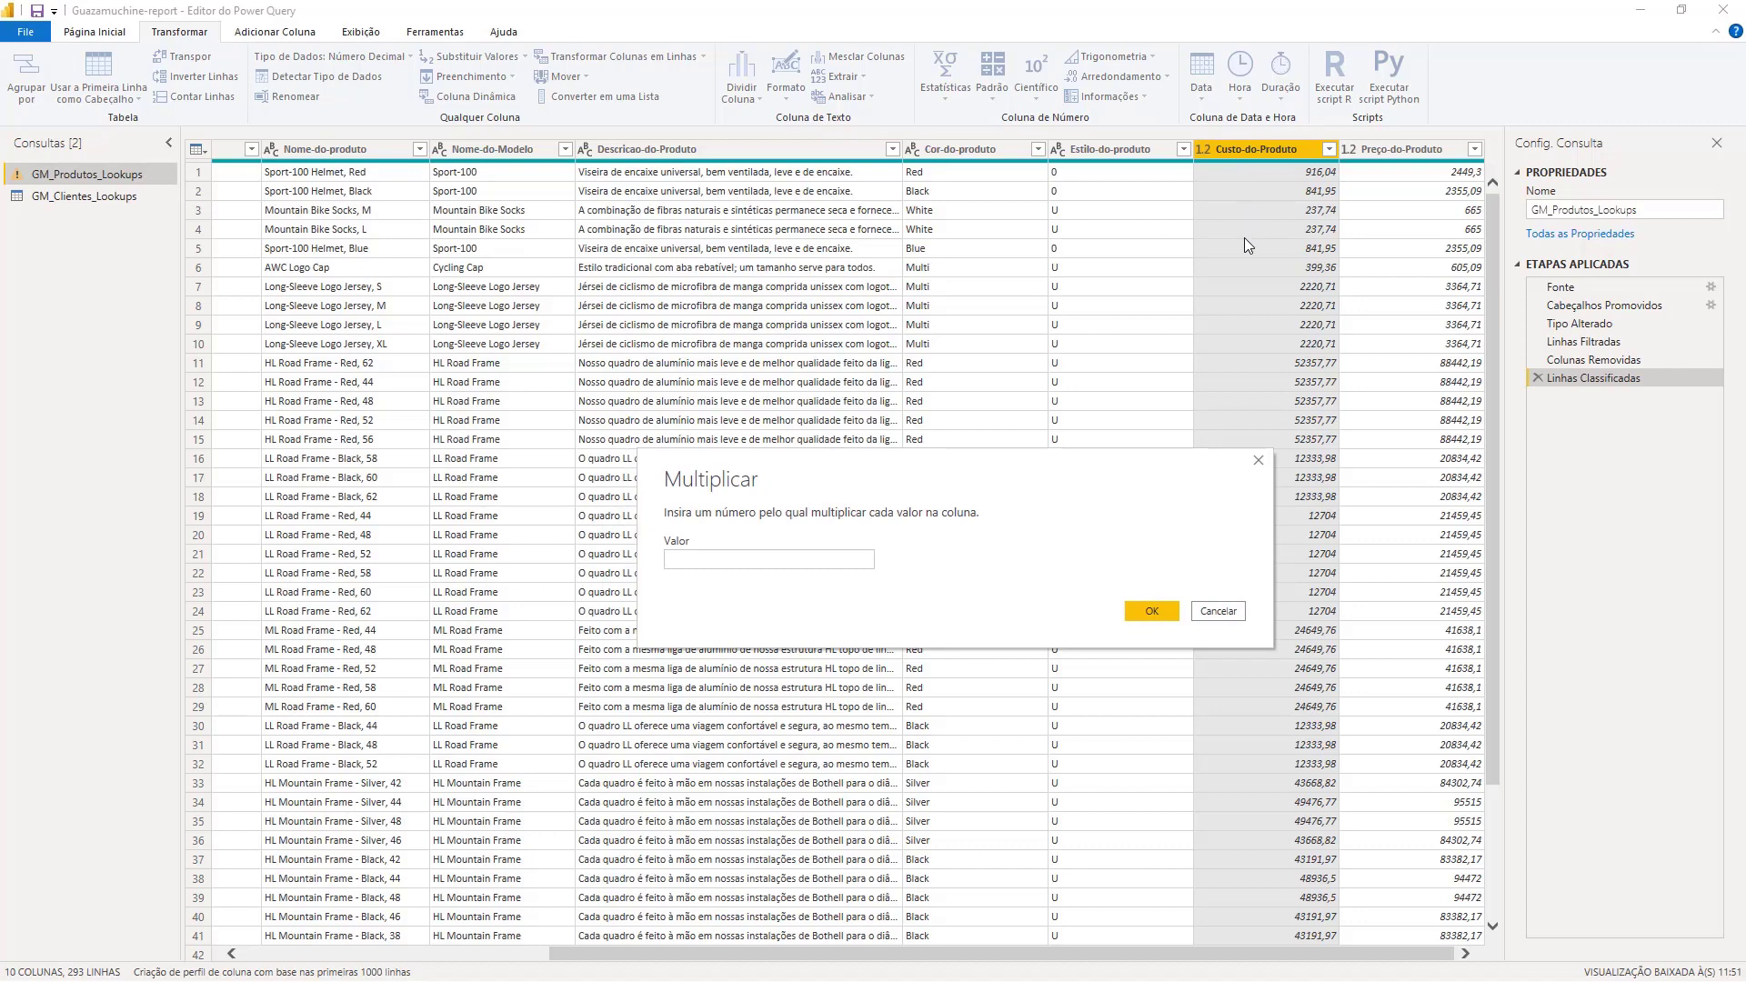
drag(1151, 466, 1252, 479)
click(927, 573)
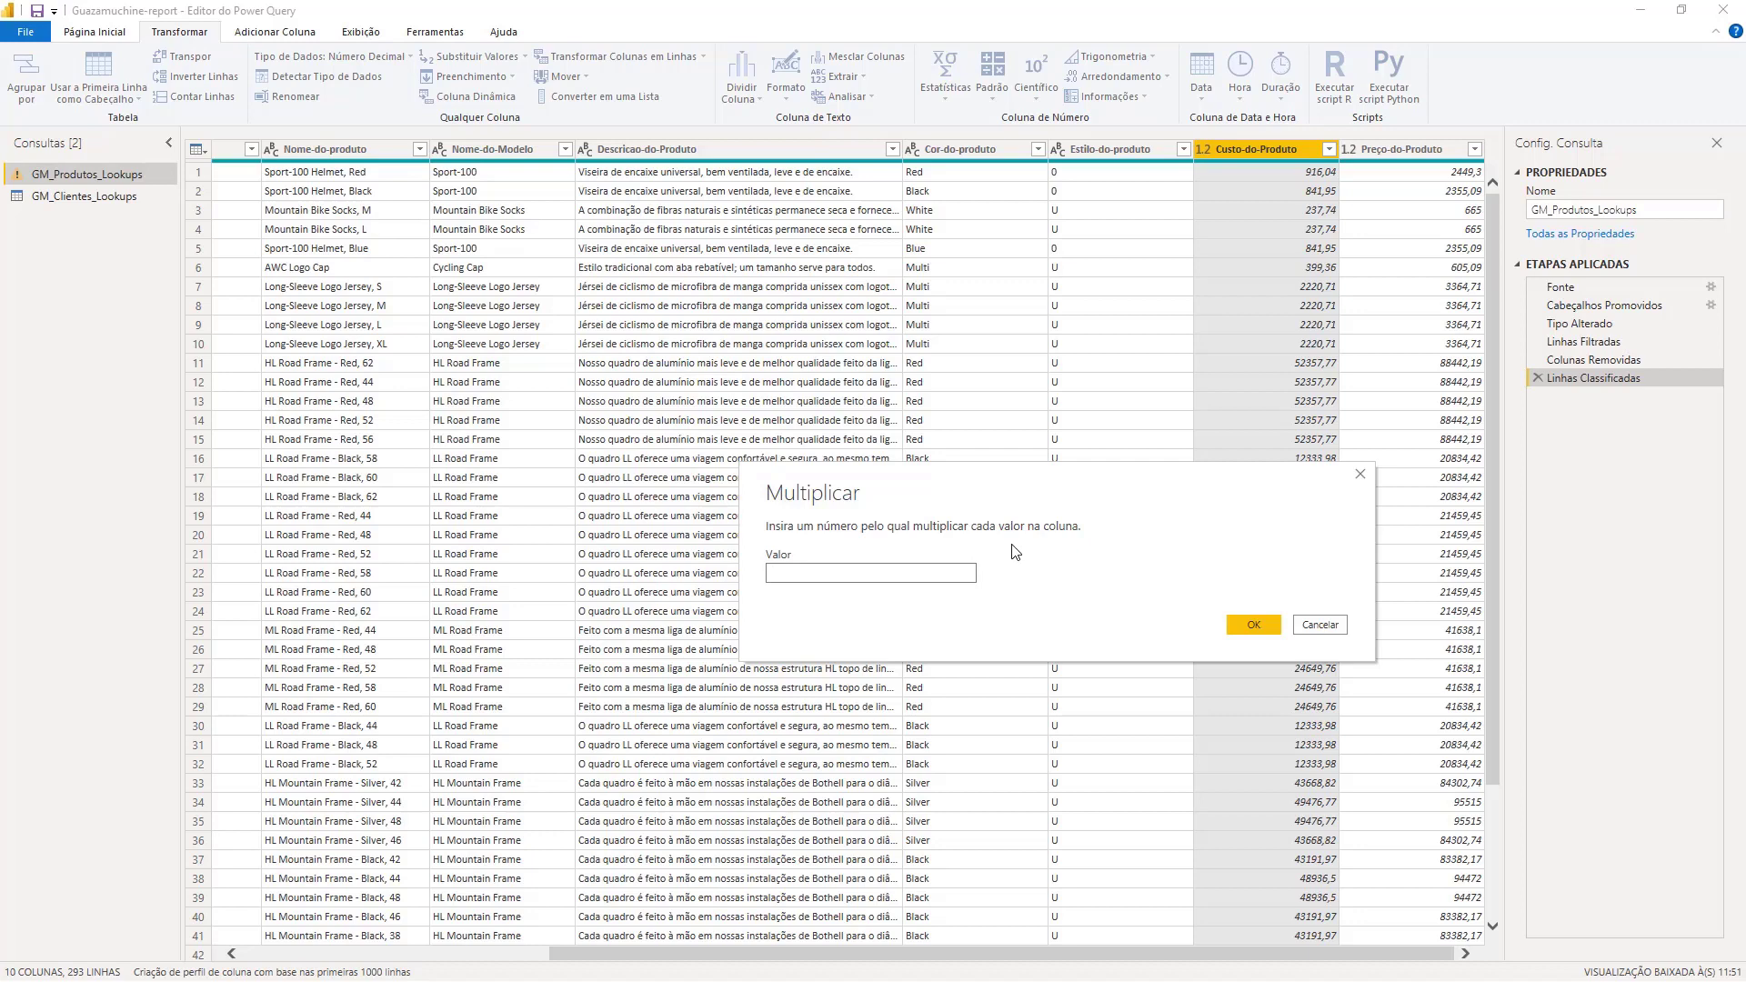
click(1310, 625)
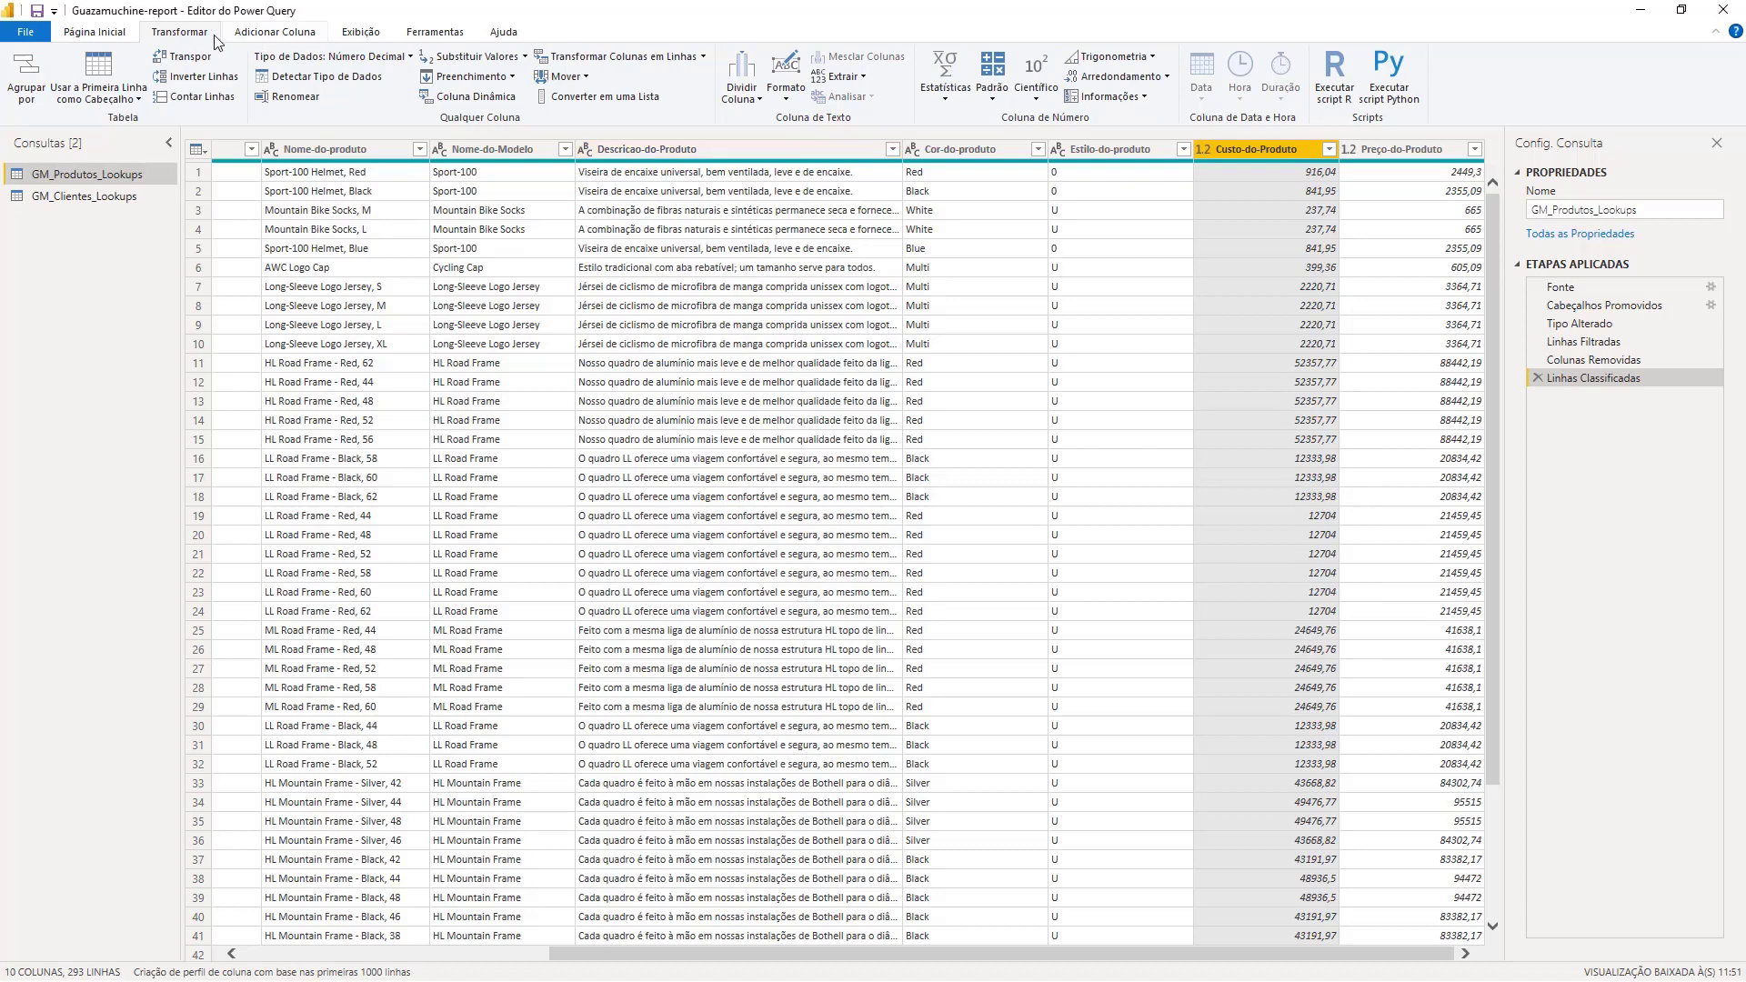
Add a new column that multiplies the Custo-do-Produto values by 0,17.
click(269, 35)
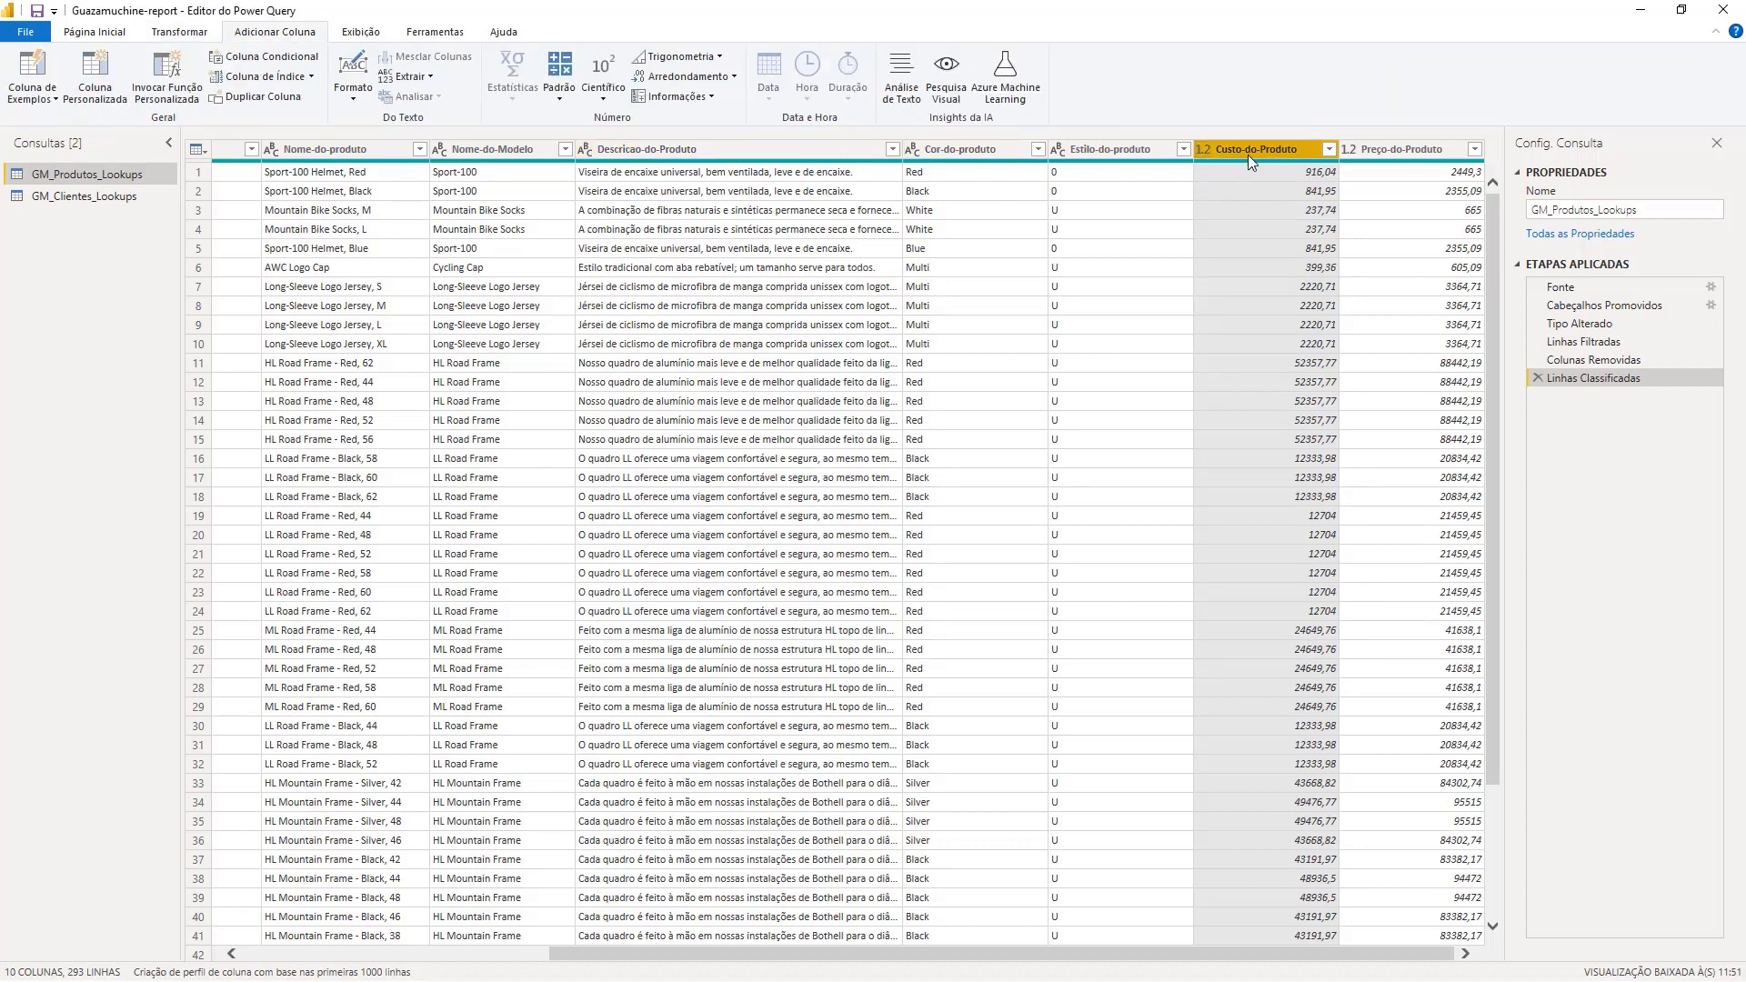
click(556, 94)
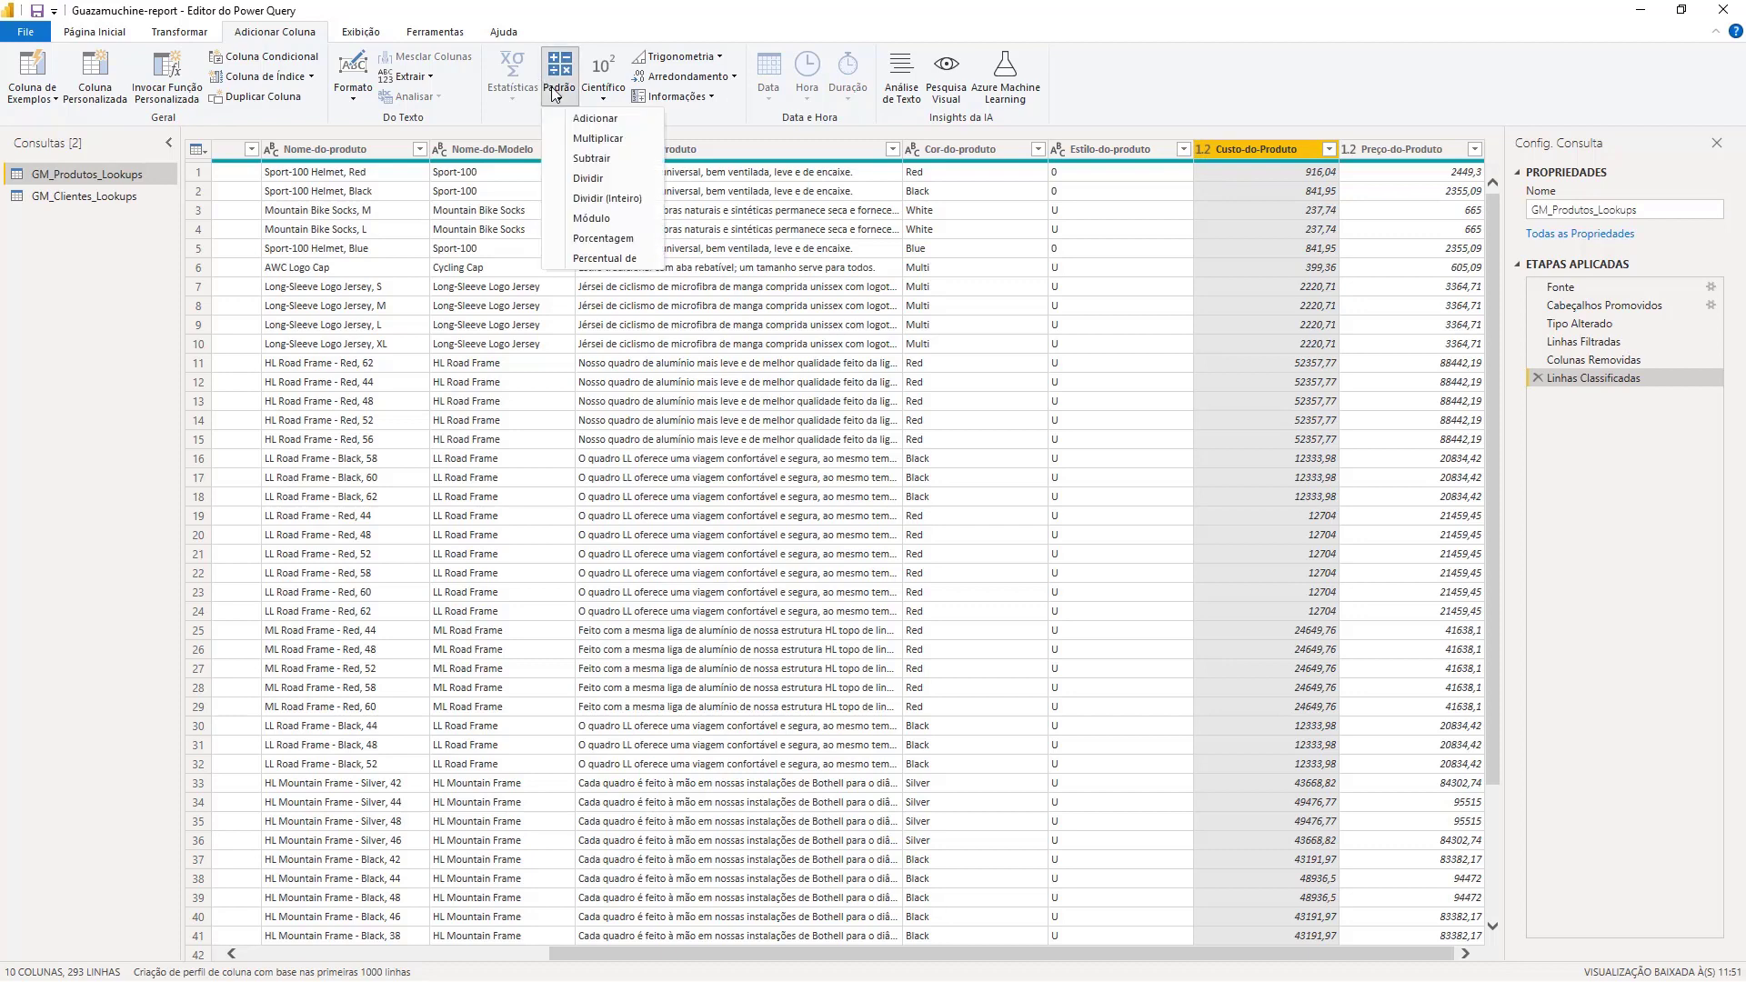
click(600, 139)
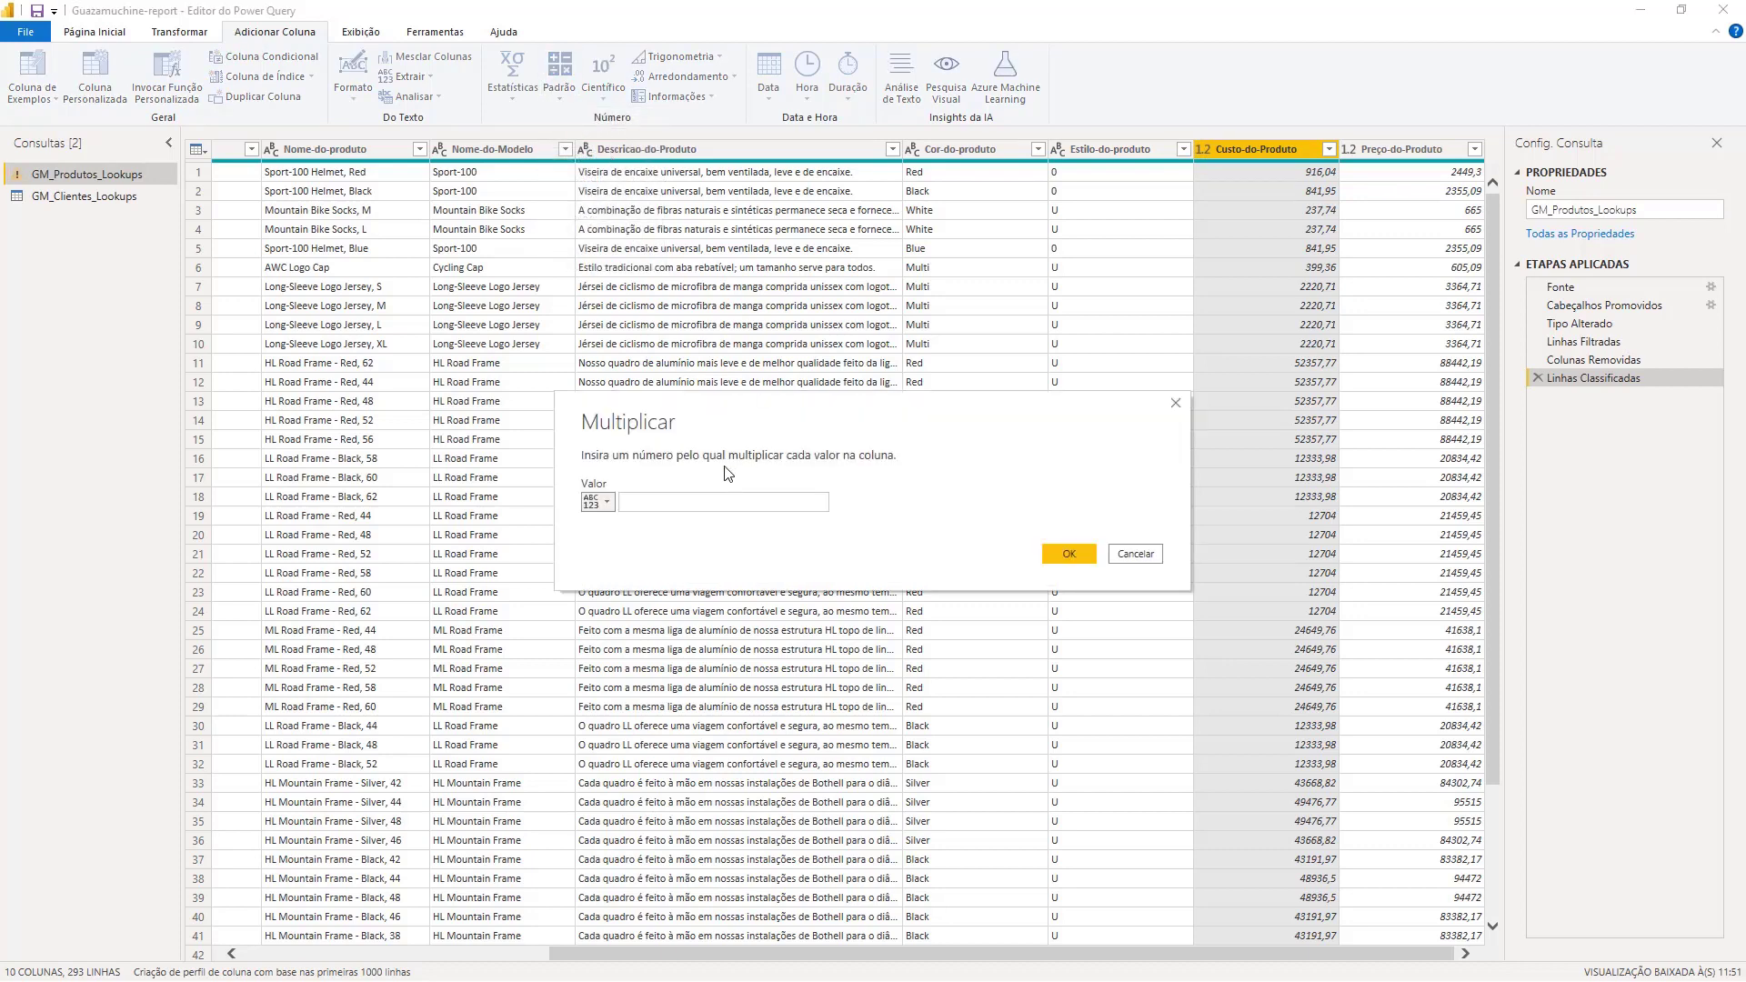
click(707, 501)
text(7)
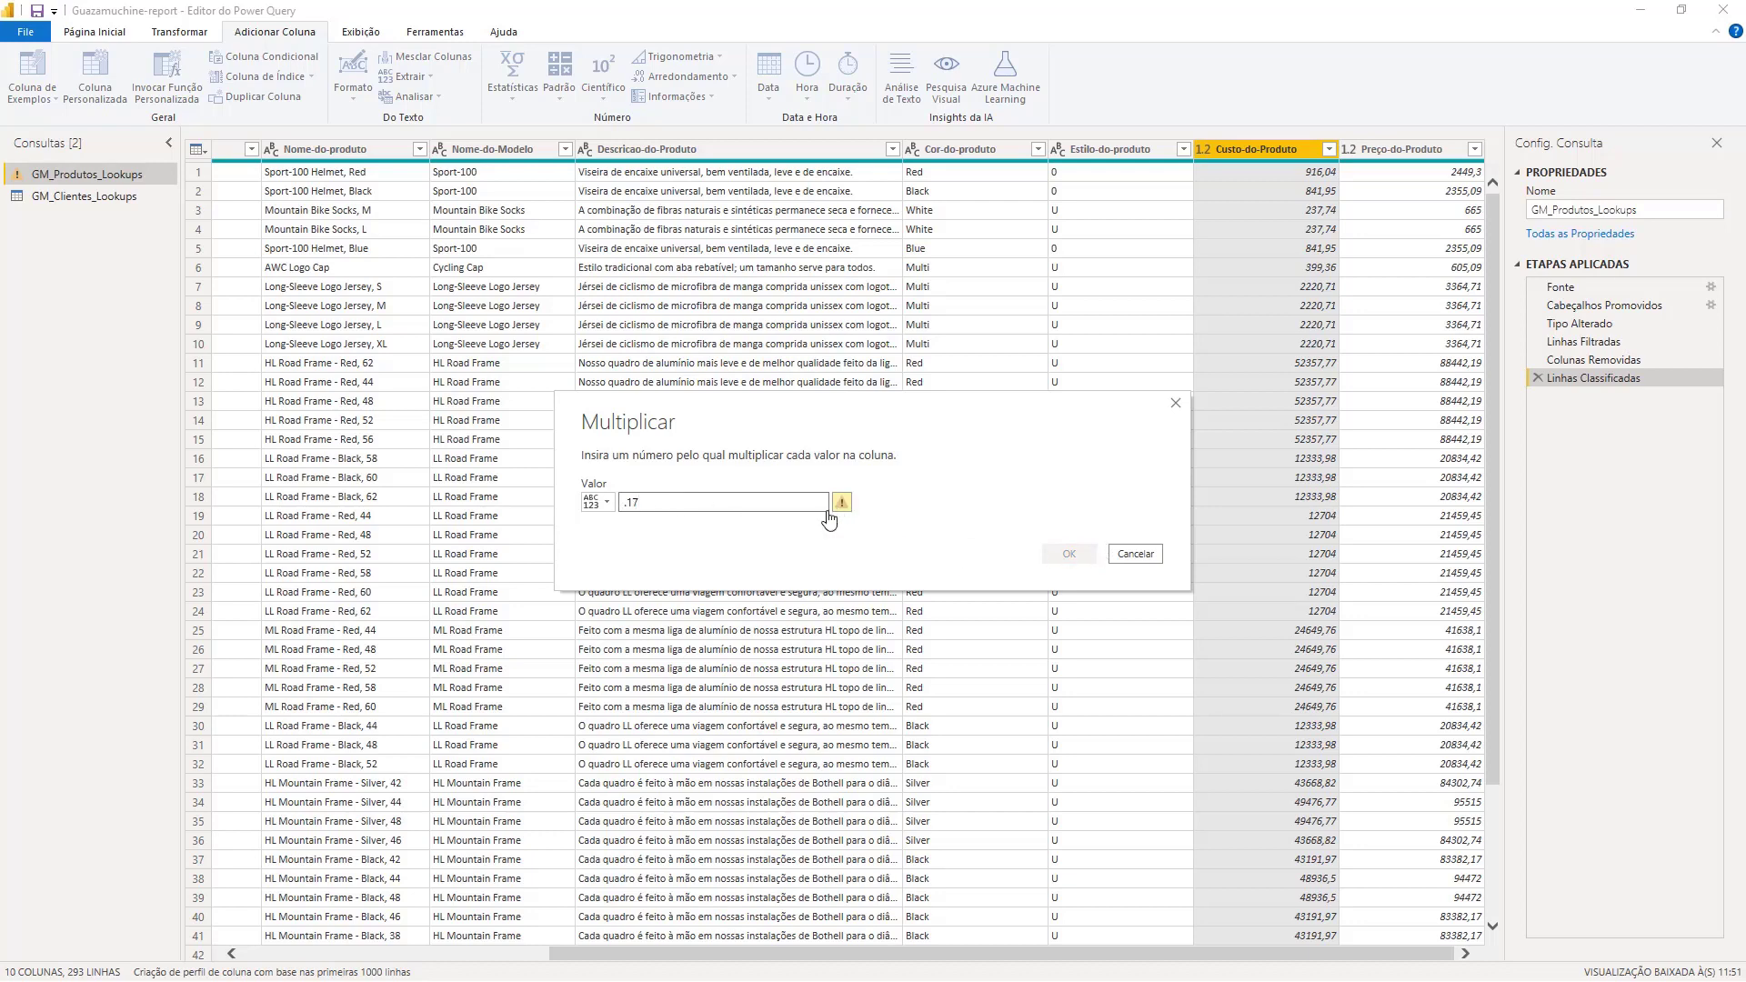
click(627, 502)
text(,)
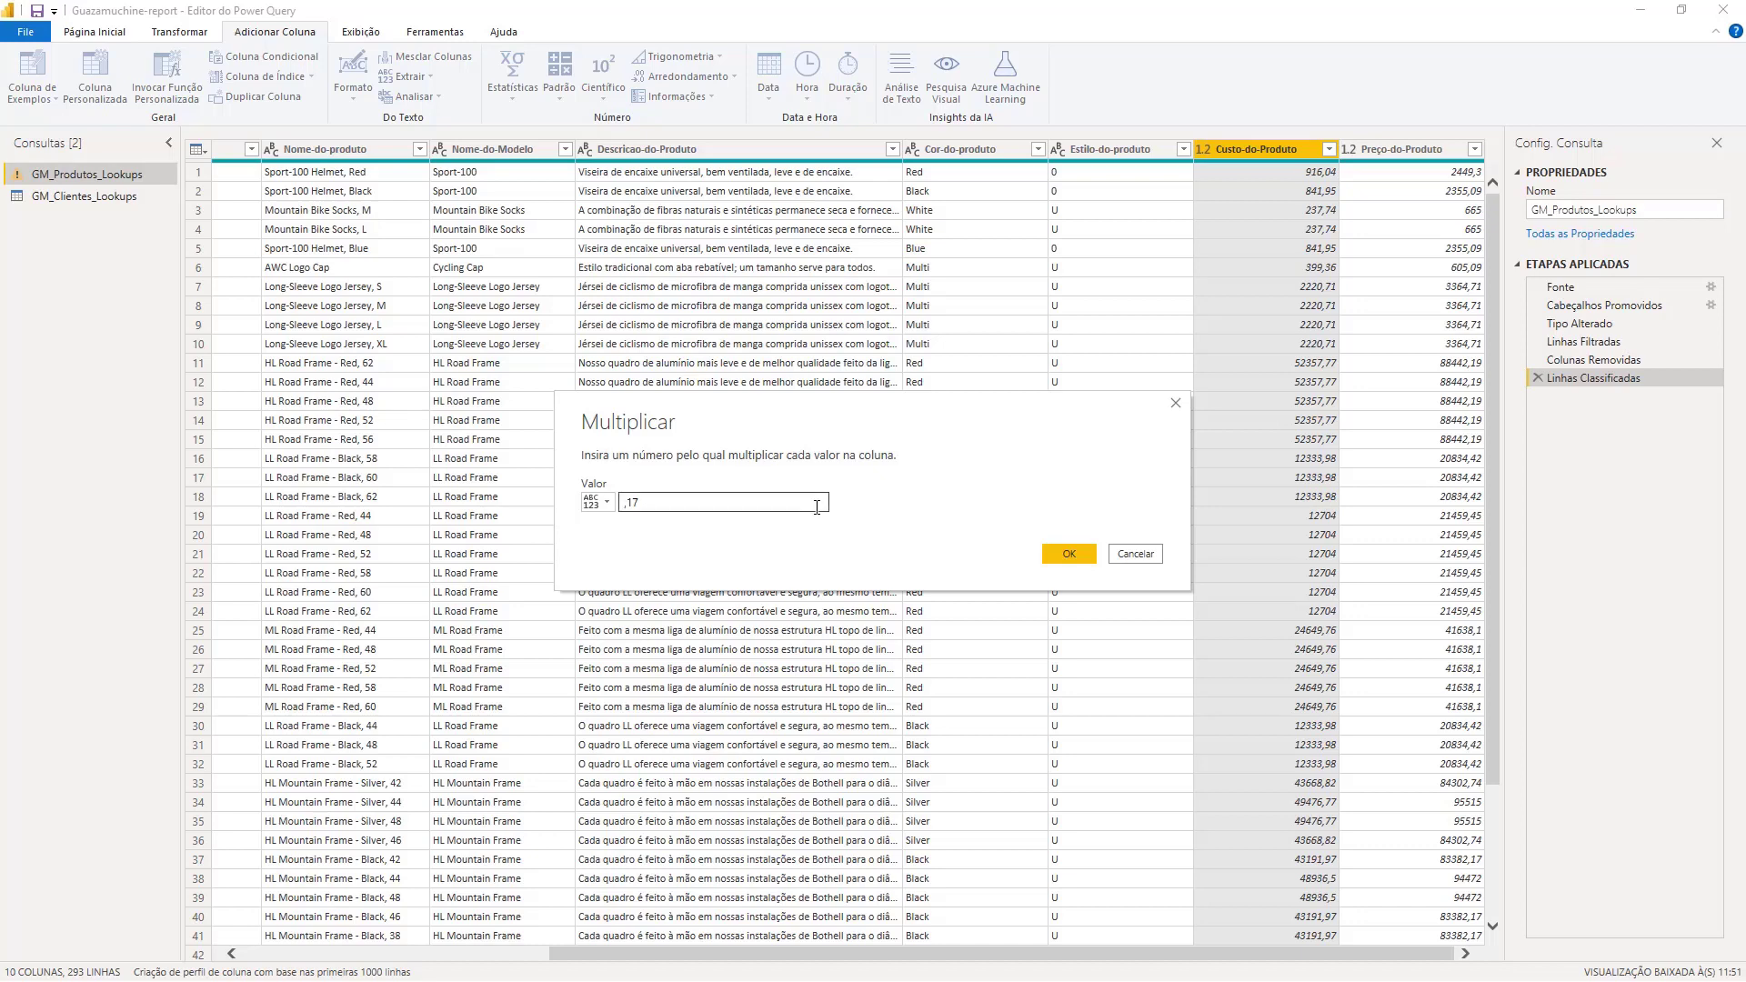
click(629, 503)
key(BackSpace)
click(689, 495)
click(1057, 555)
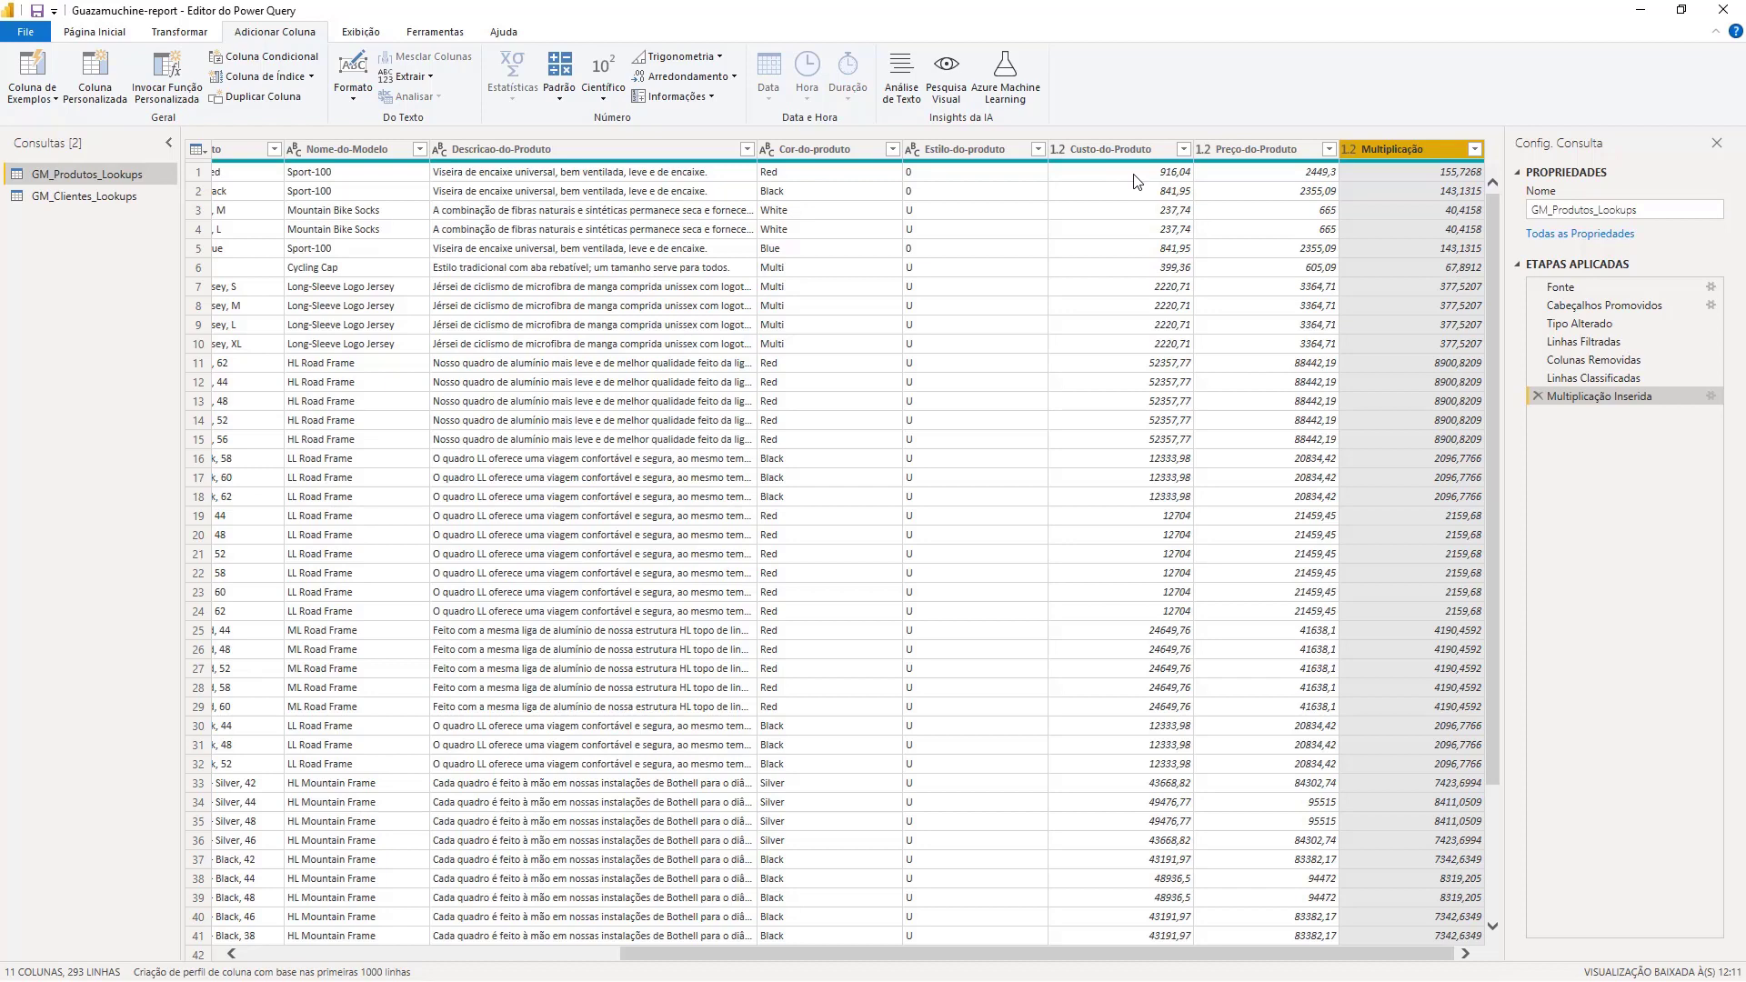
Rename the applied step Multiplicação Inserida as IVA.
right_click(1563, 397)
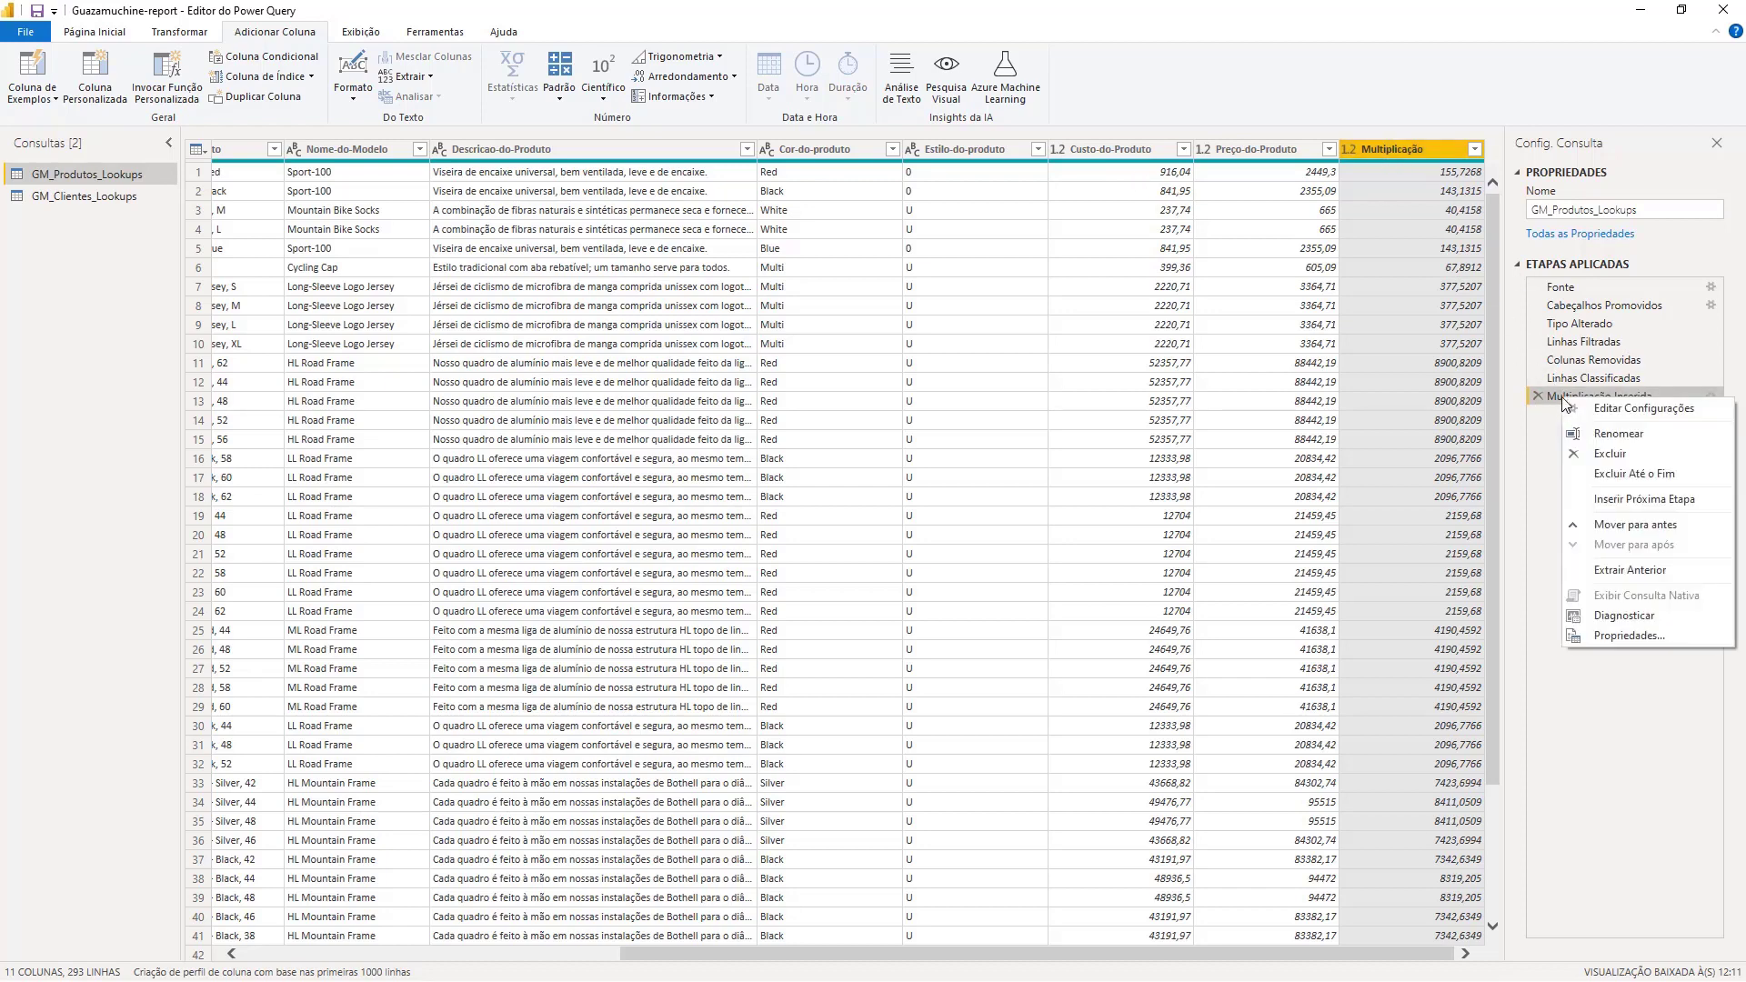
click(1579, 435)
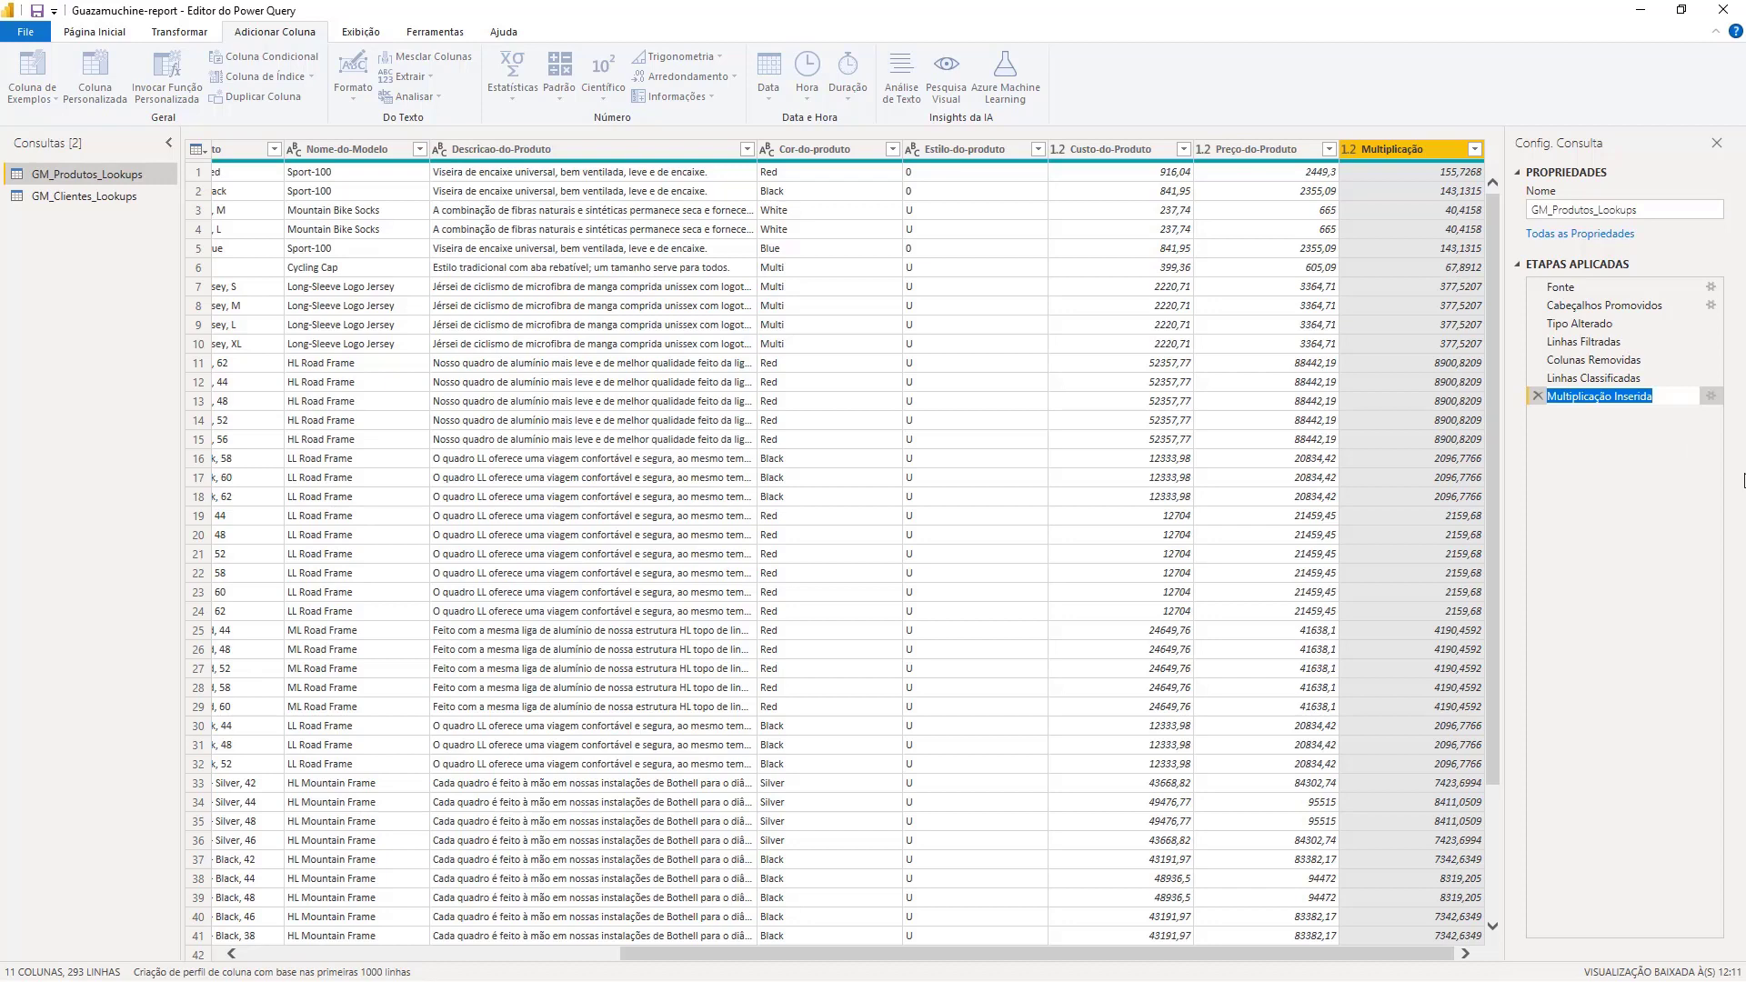
text(IVa)
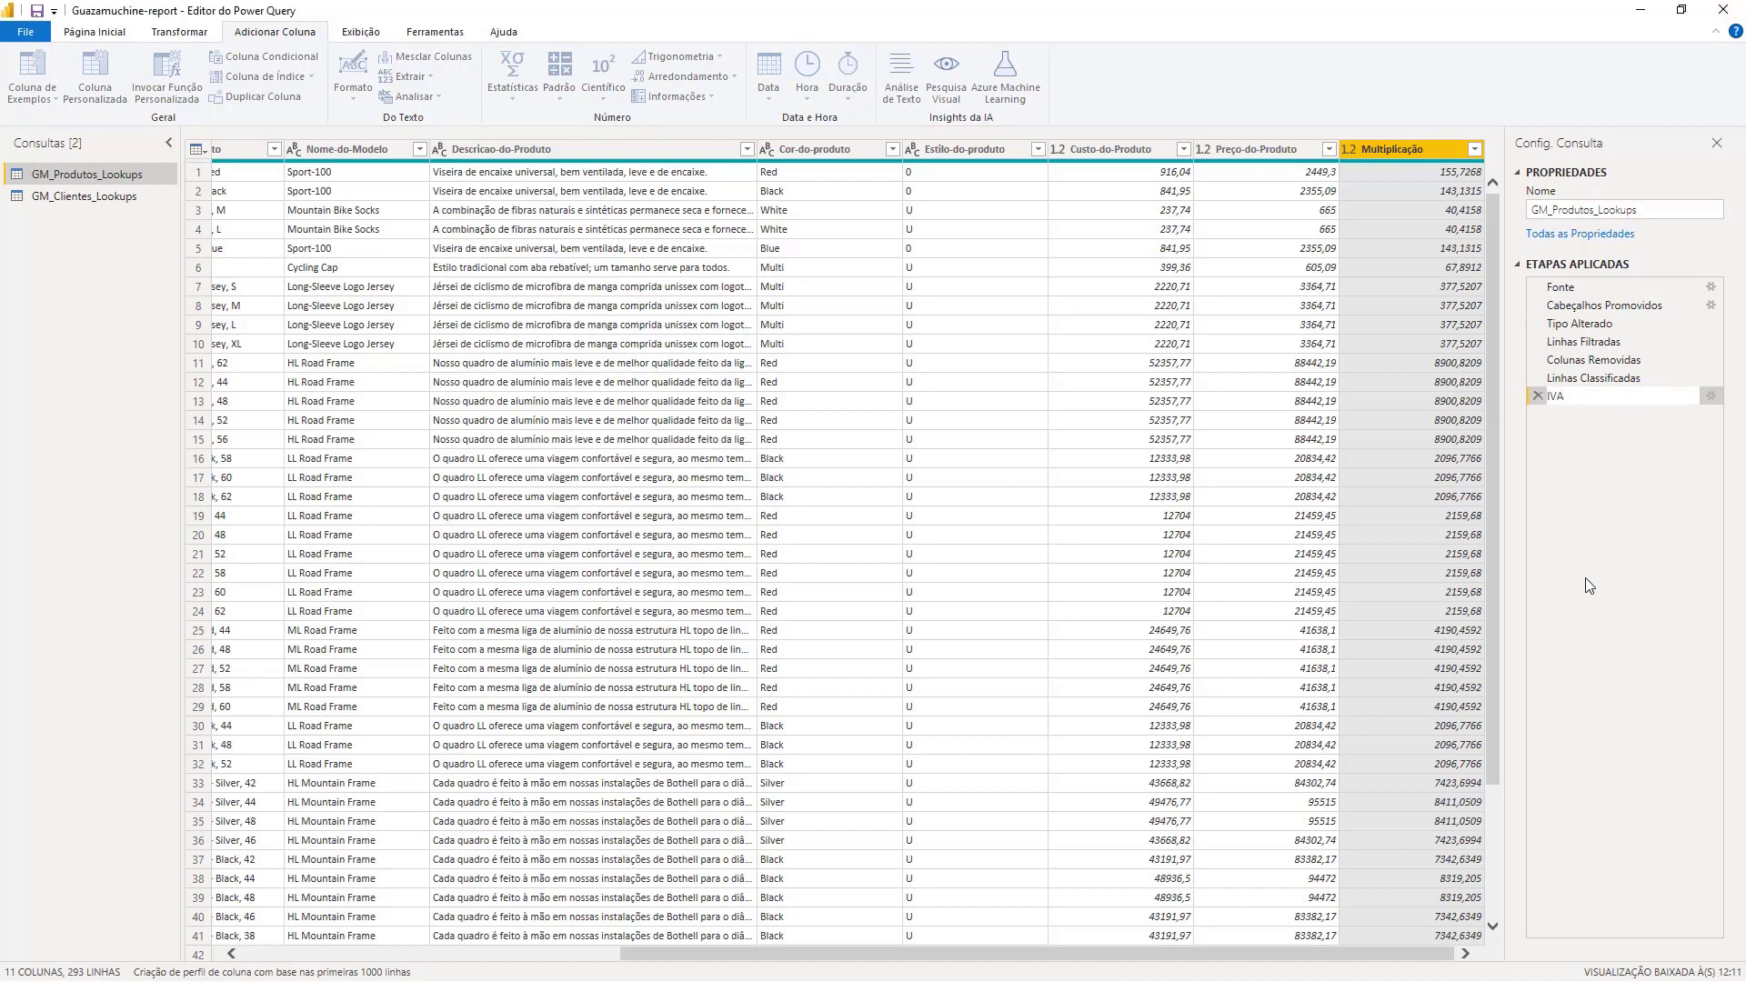
key(Return)
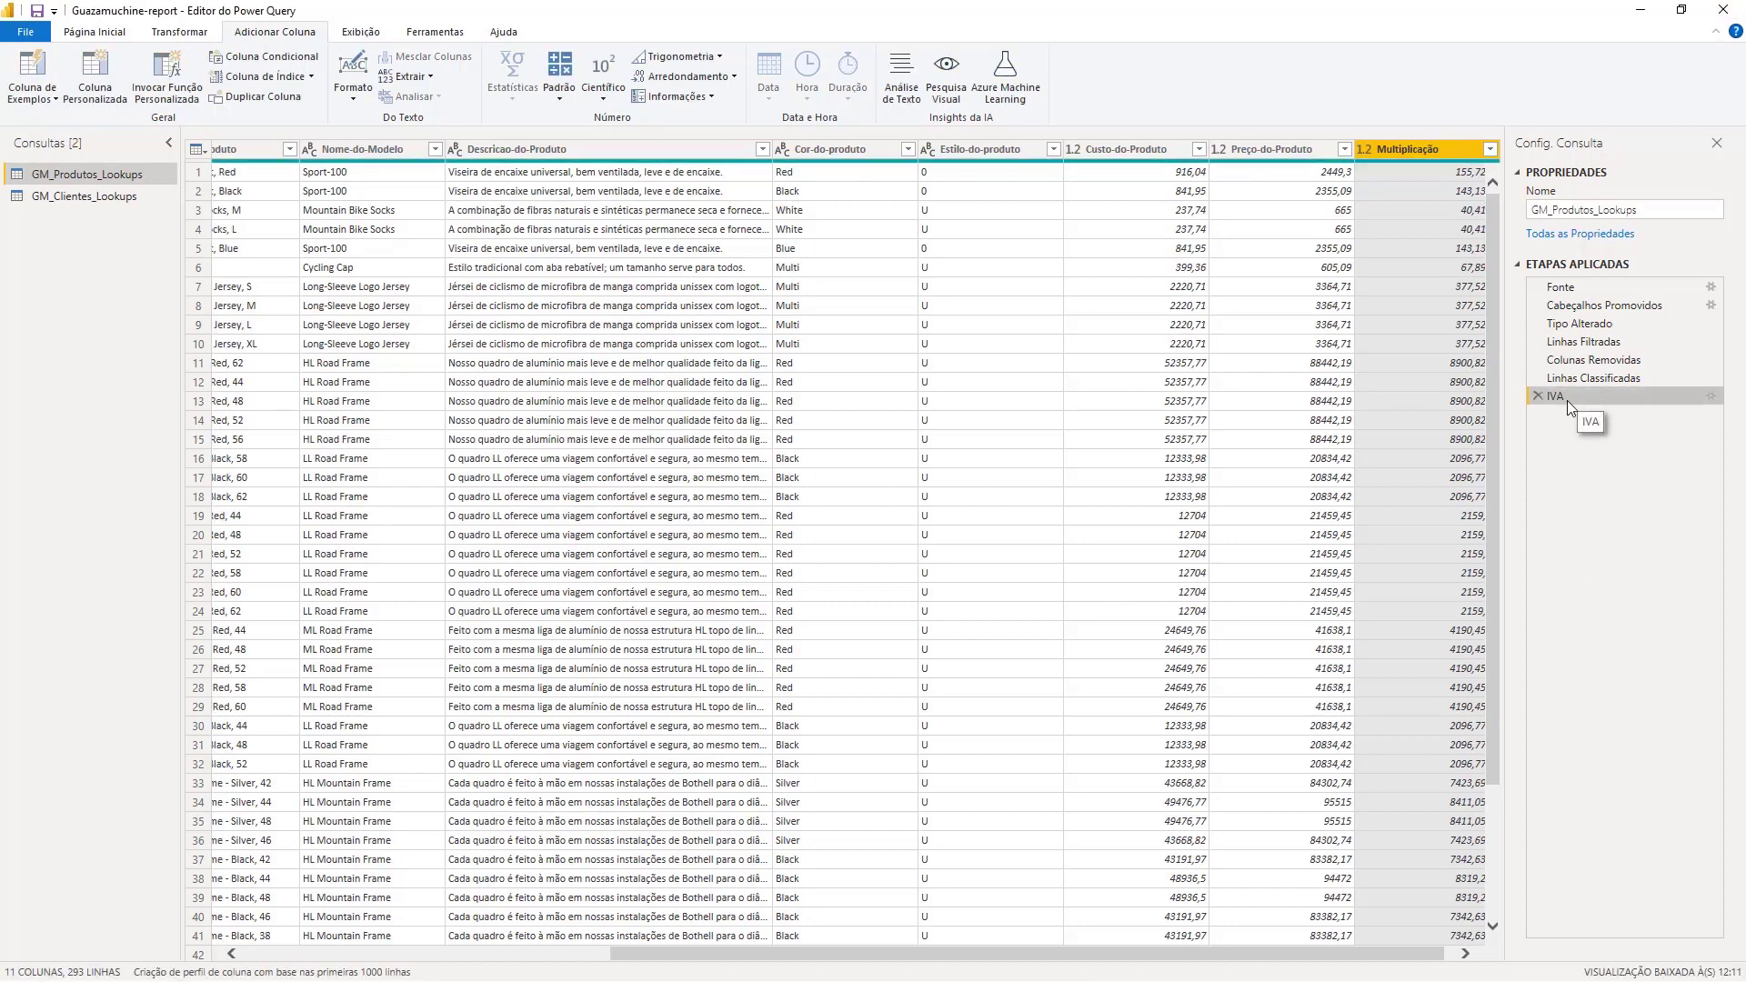
Rename the Multiplicação column as iva do produto.
right_click(1404, 150)
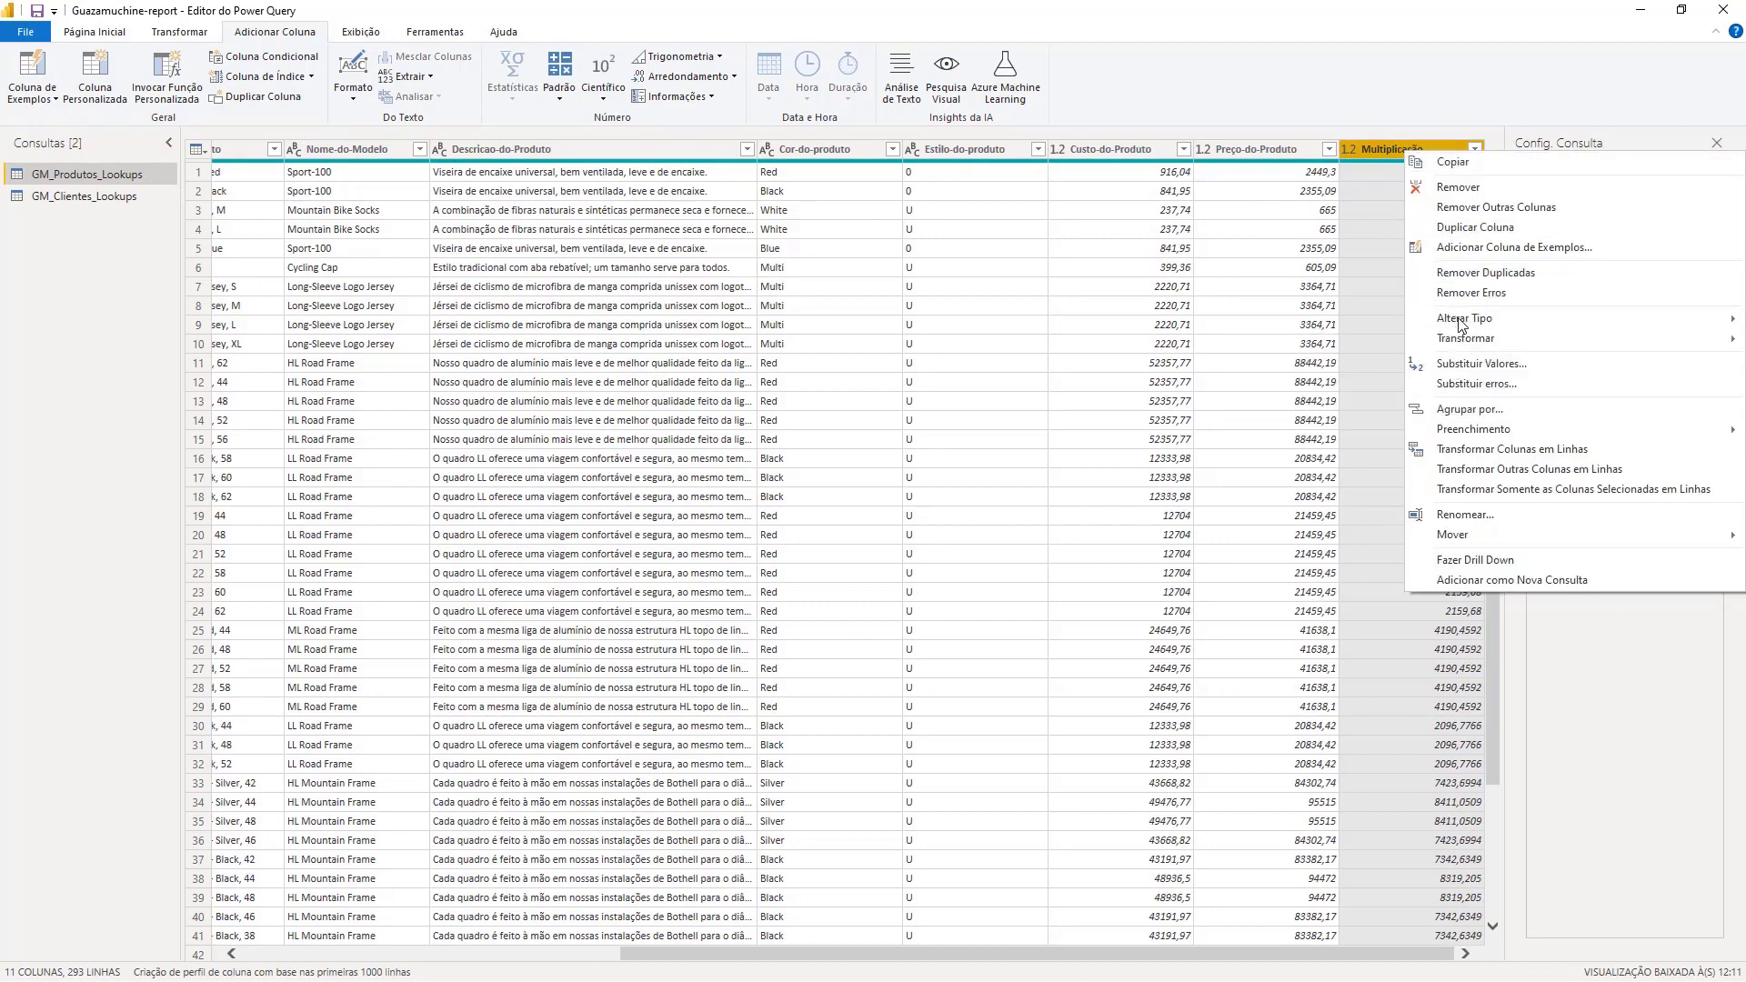
click(1458, 344)
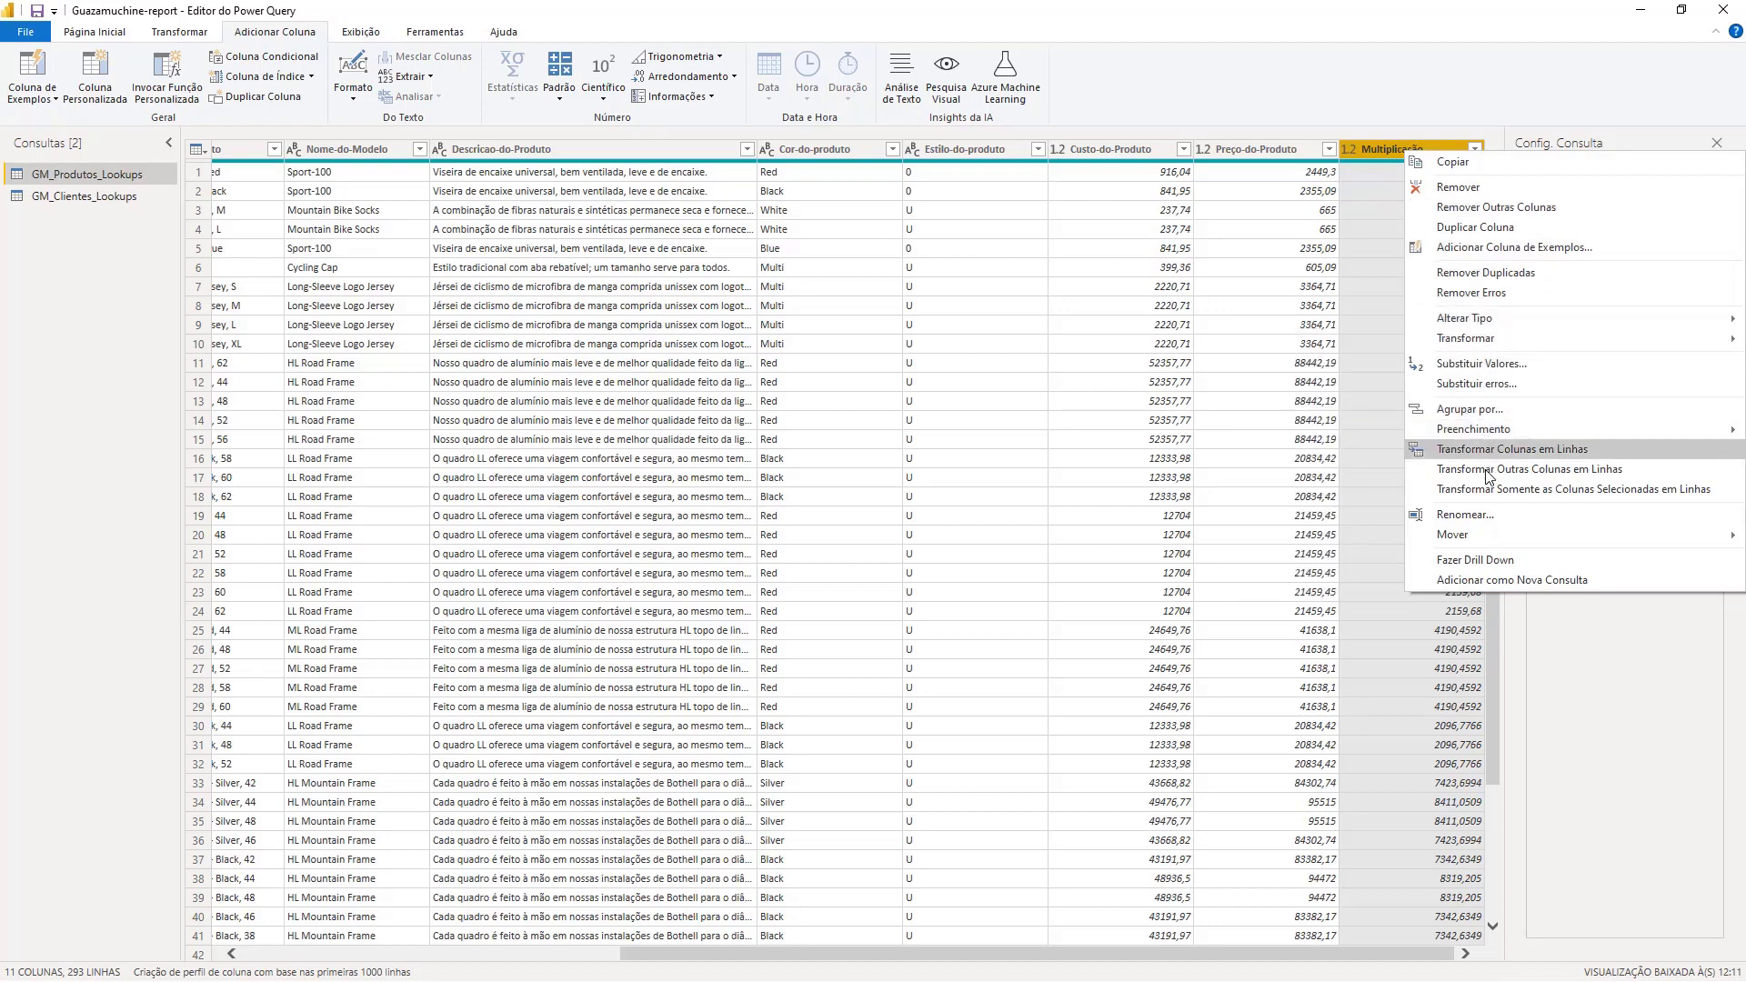
click(1480, 512)
key(Escape)
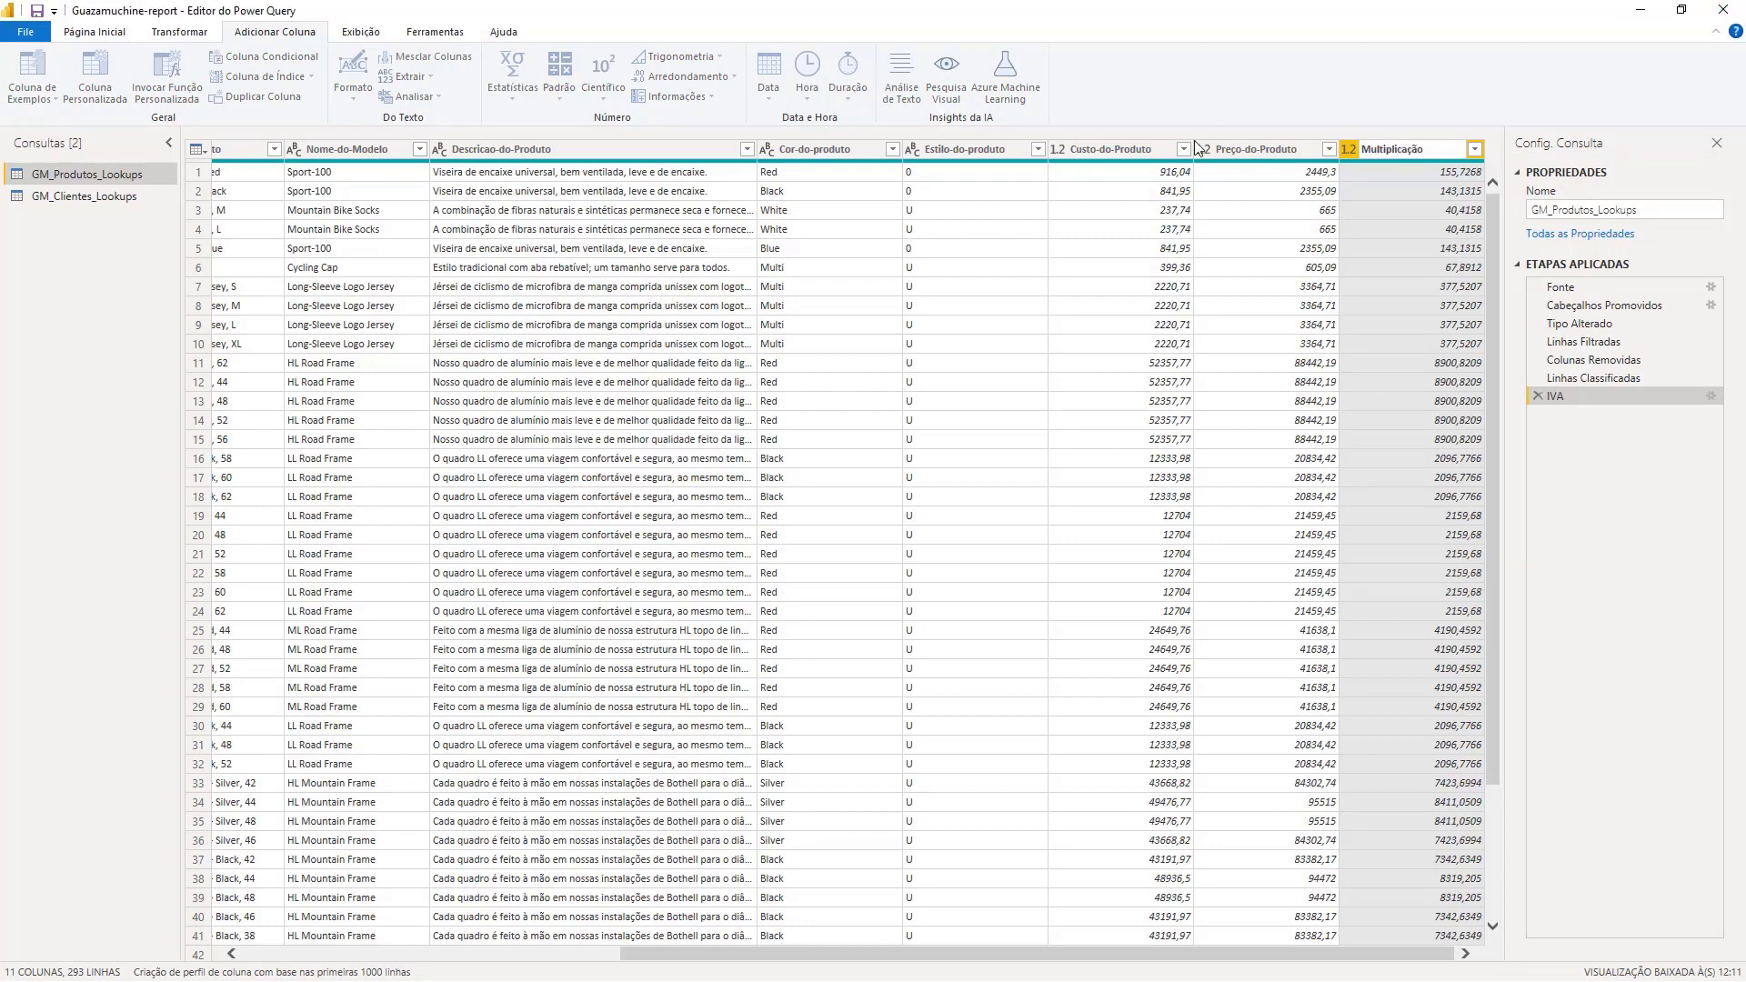
click(1300, 127)
text(I)
text(va do produto)
key(Return)
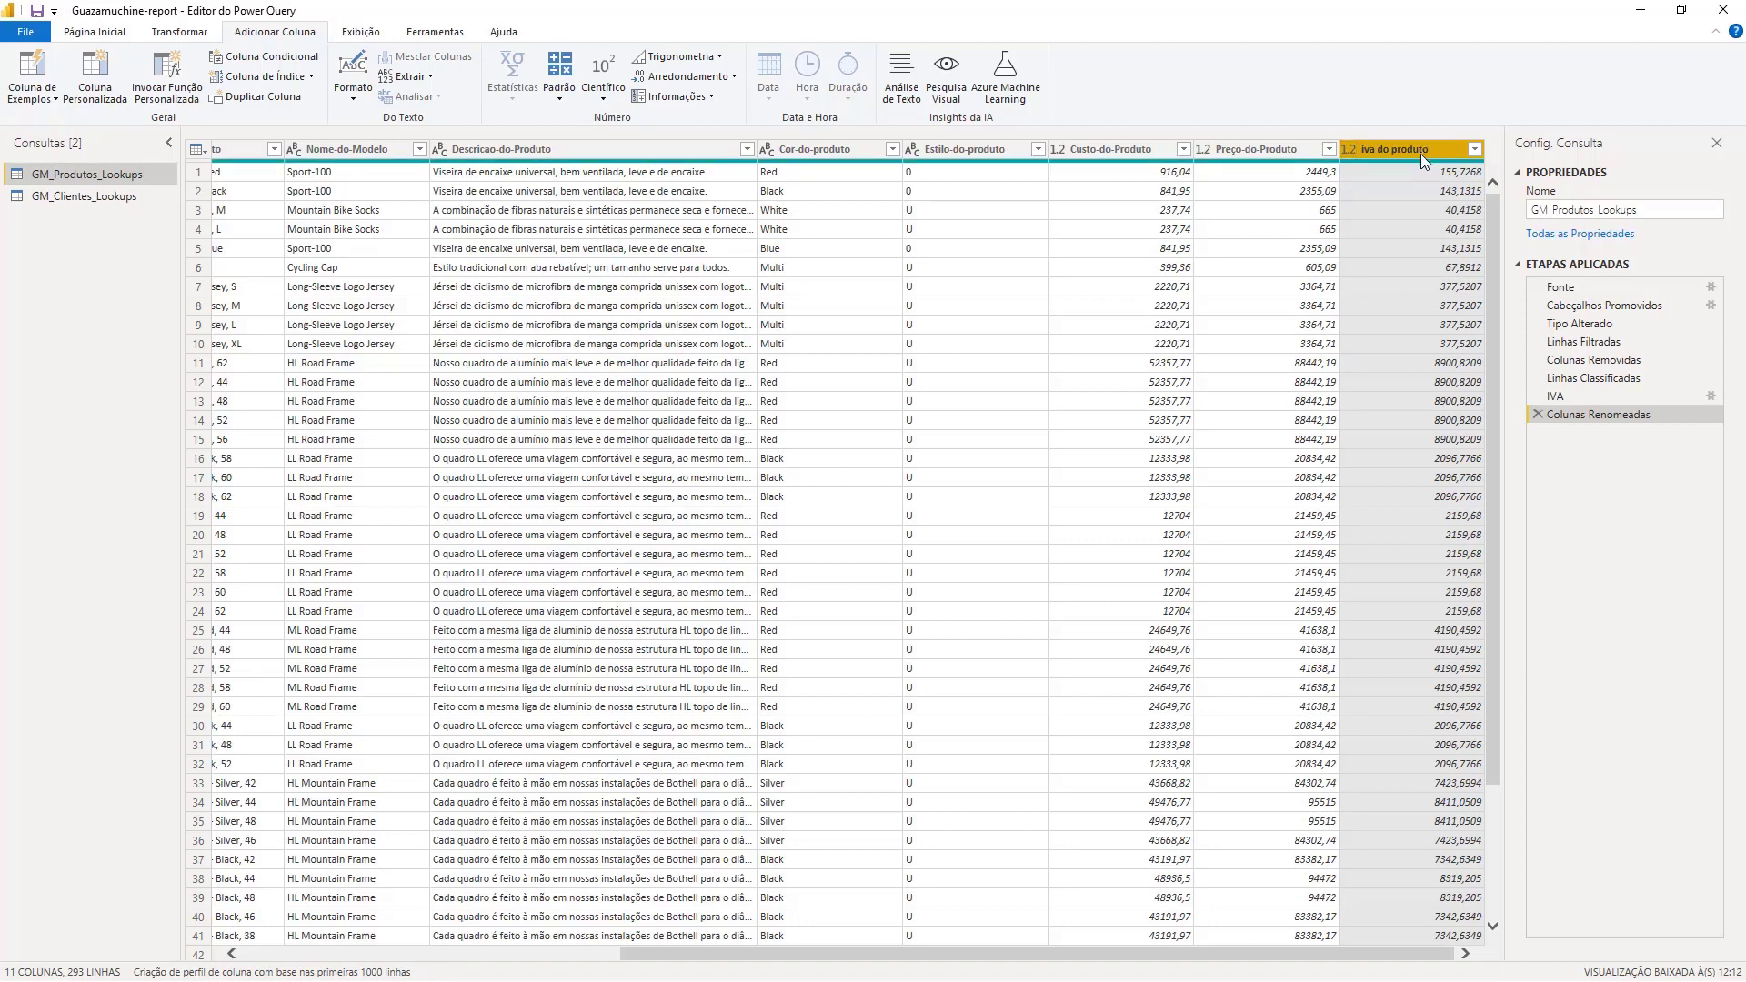
Add a new column that applies a percentage of 17 to the Custo-do-Produto values with Porcentagem.
scroll(1422, 496, down, 5)
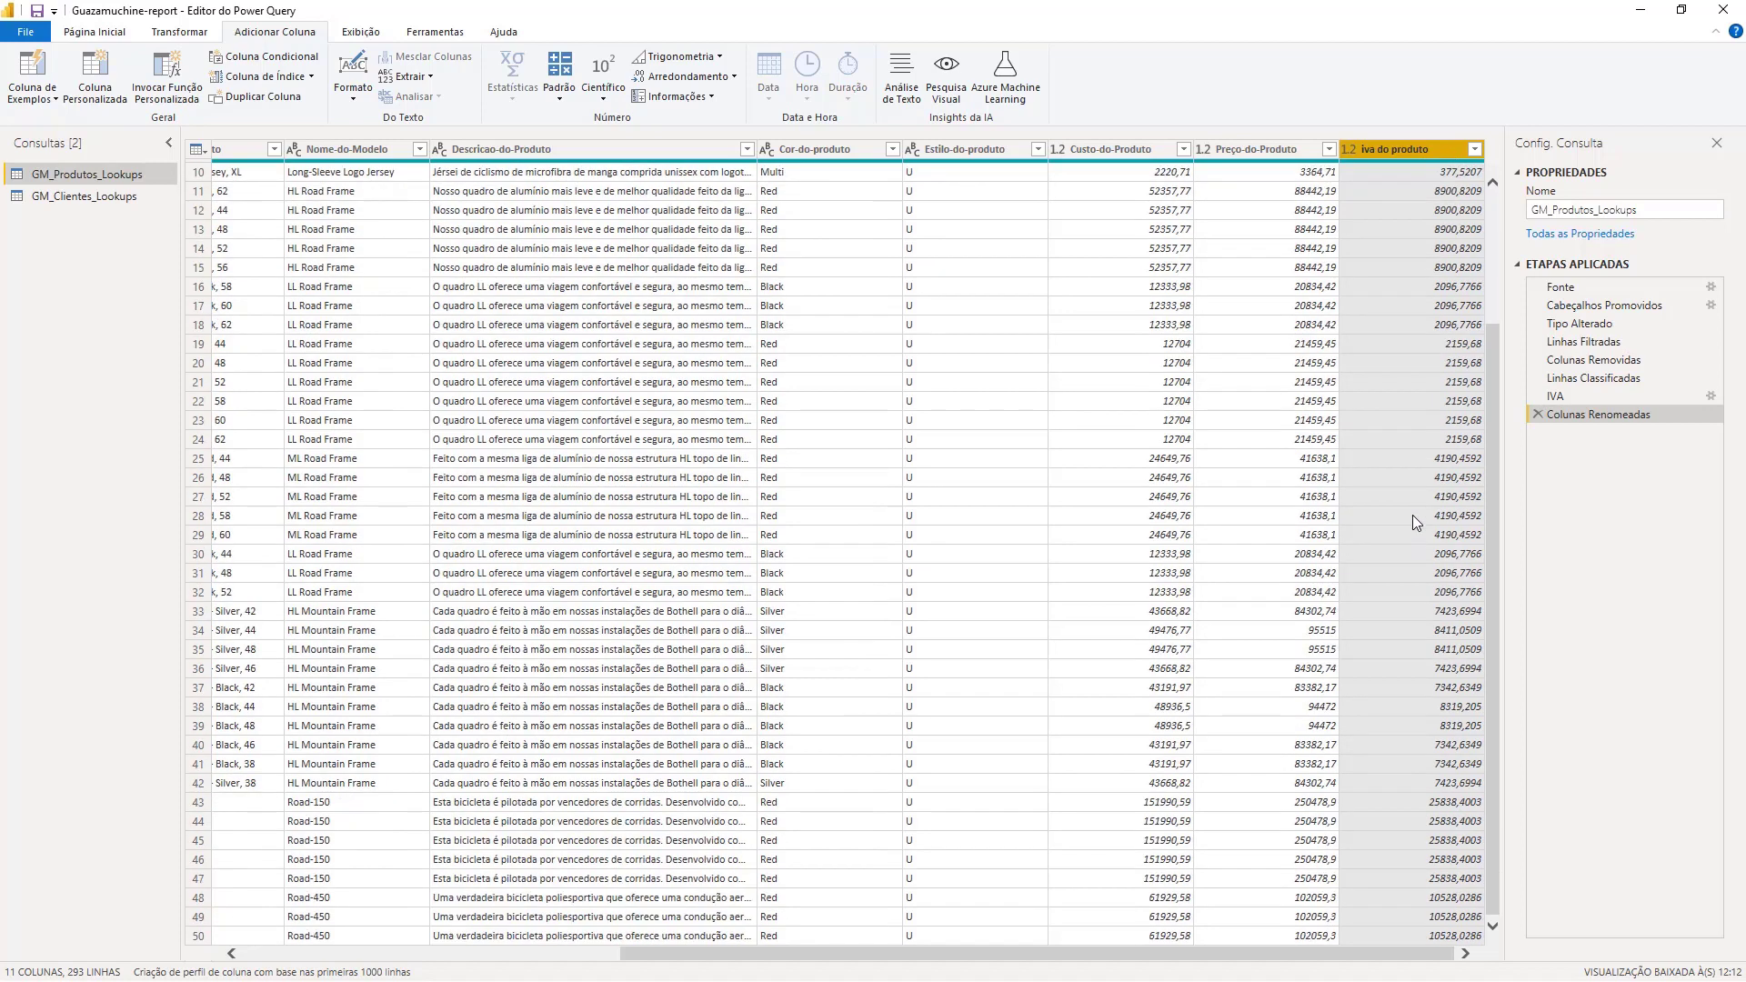
scroll(1411, 515, up, 5)
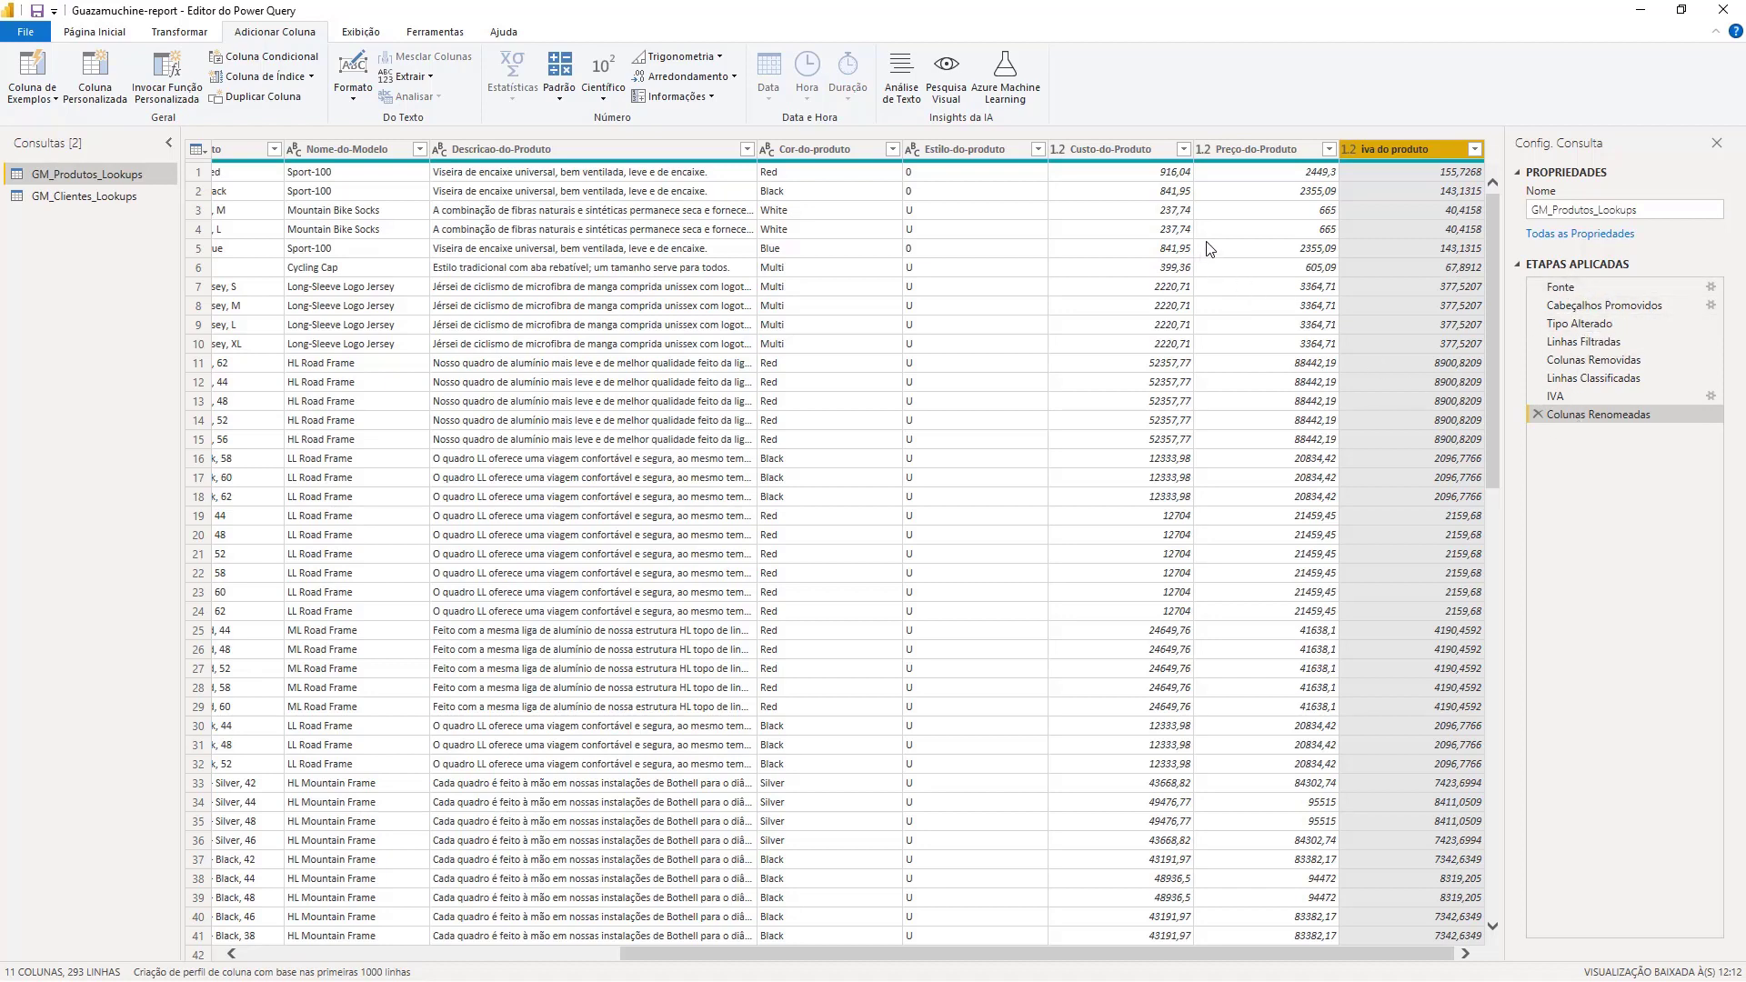
click(1103, 146)
click(562, 91)
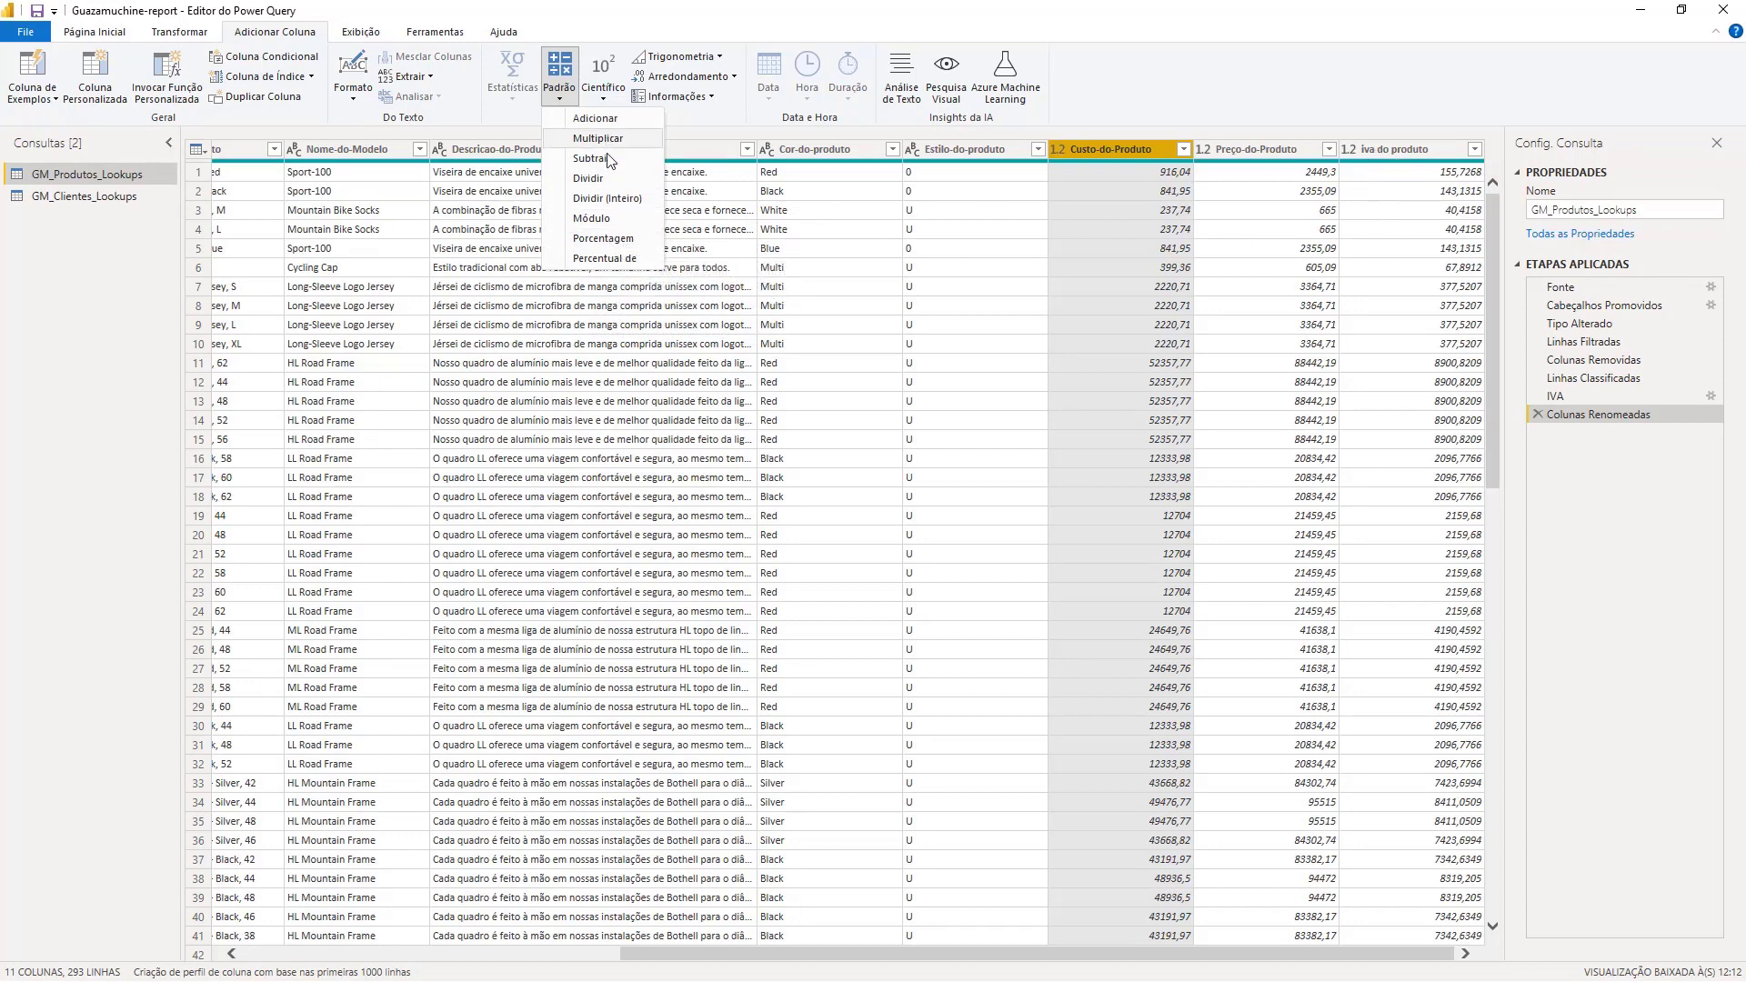
click(604, 240)
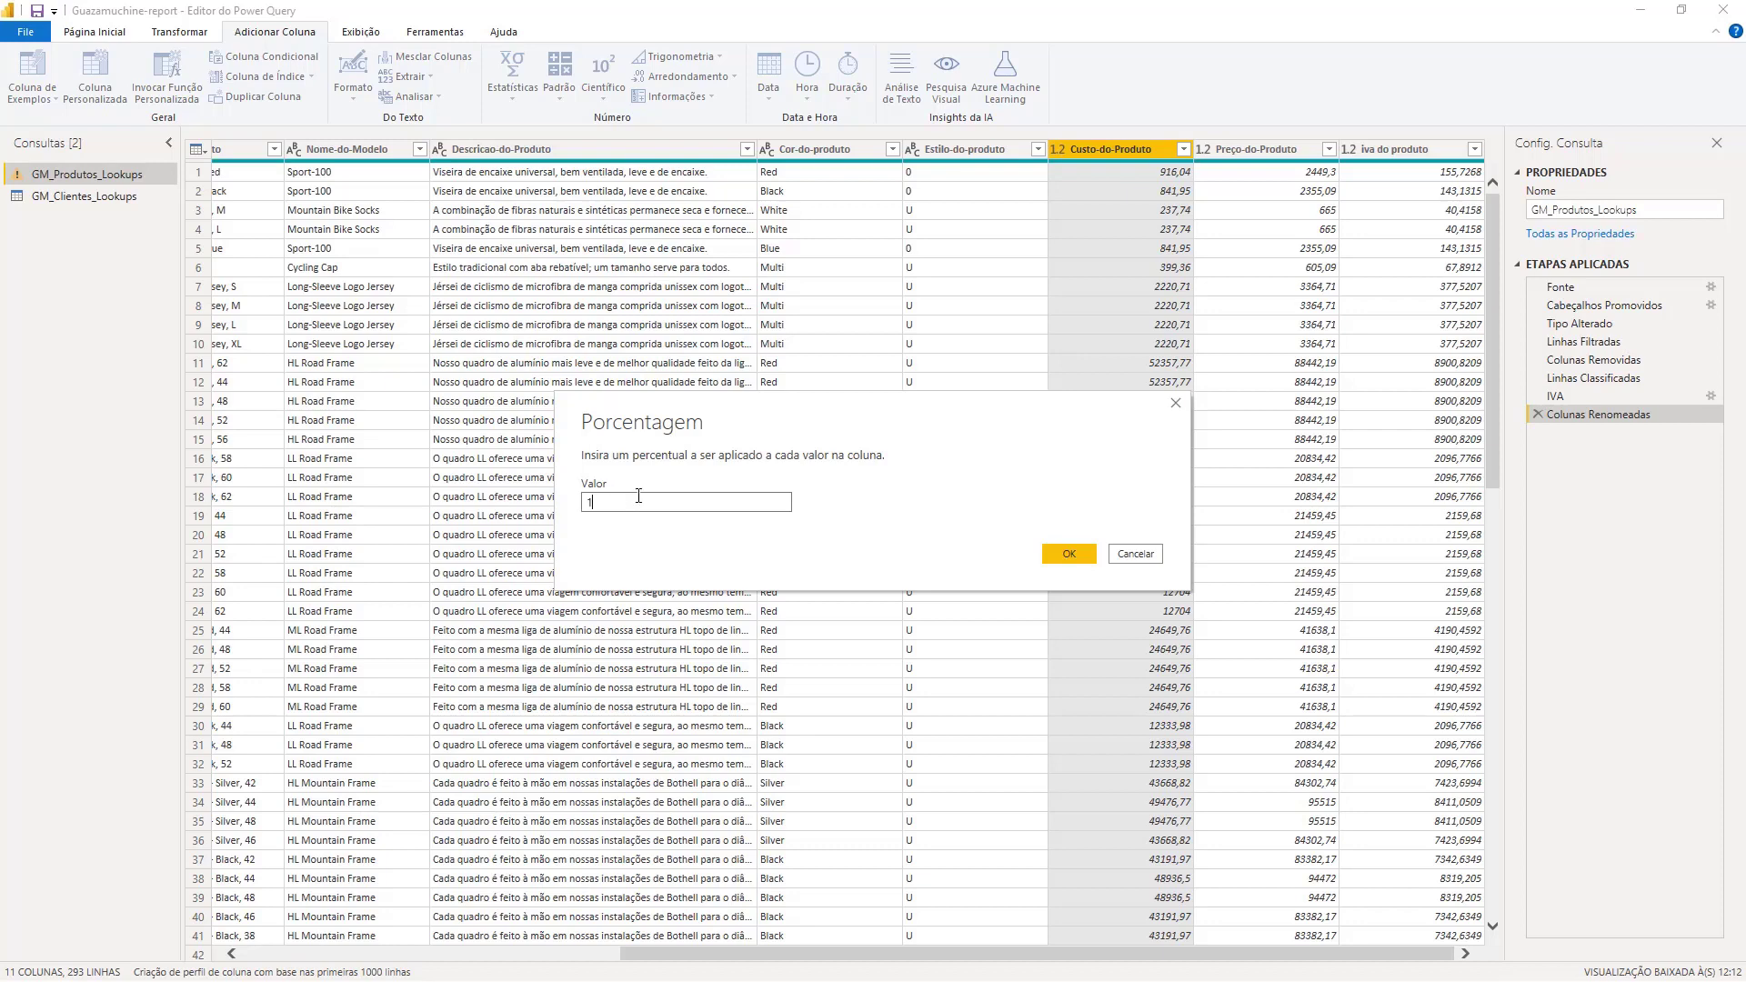
text(0)
click(1049, 553)
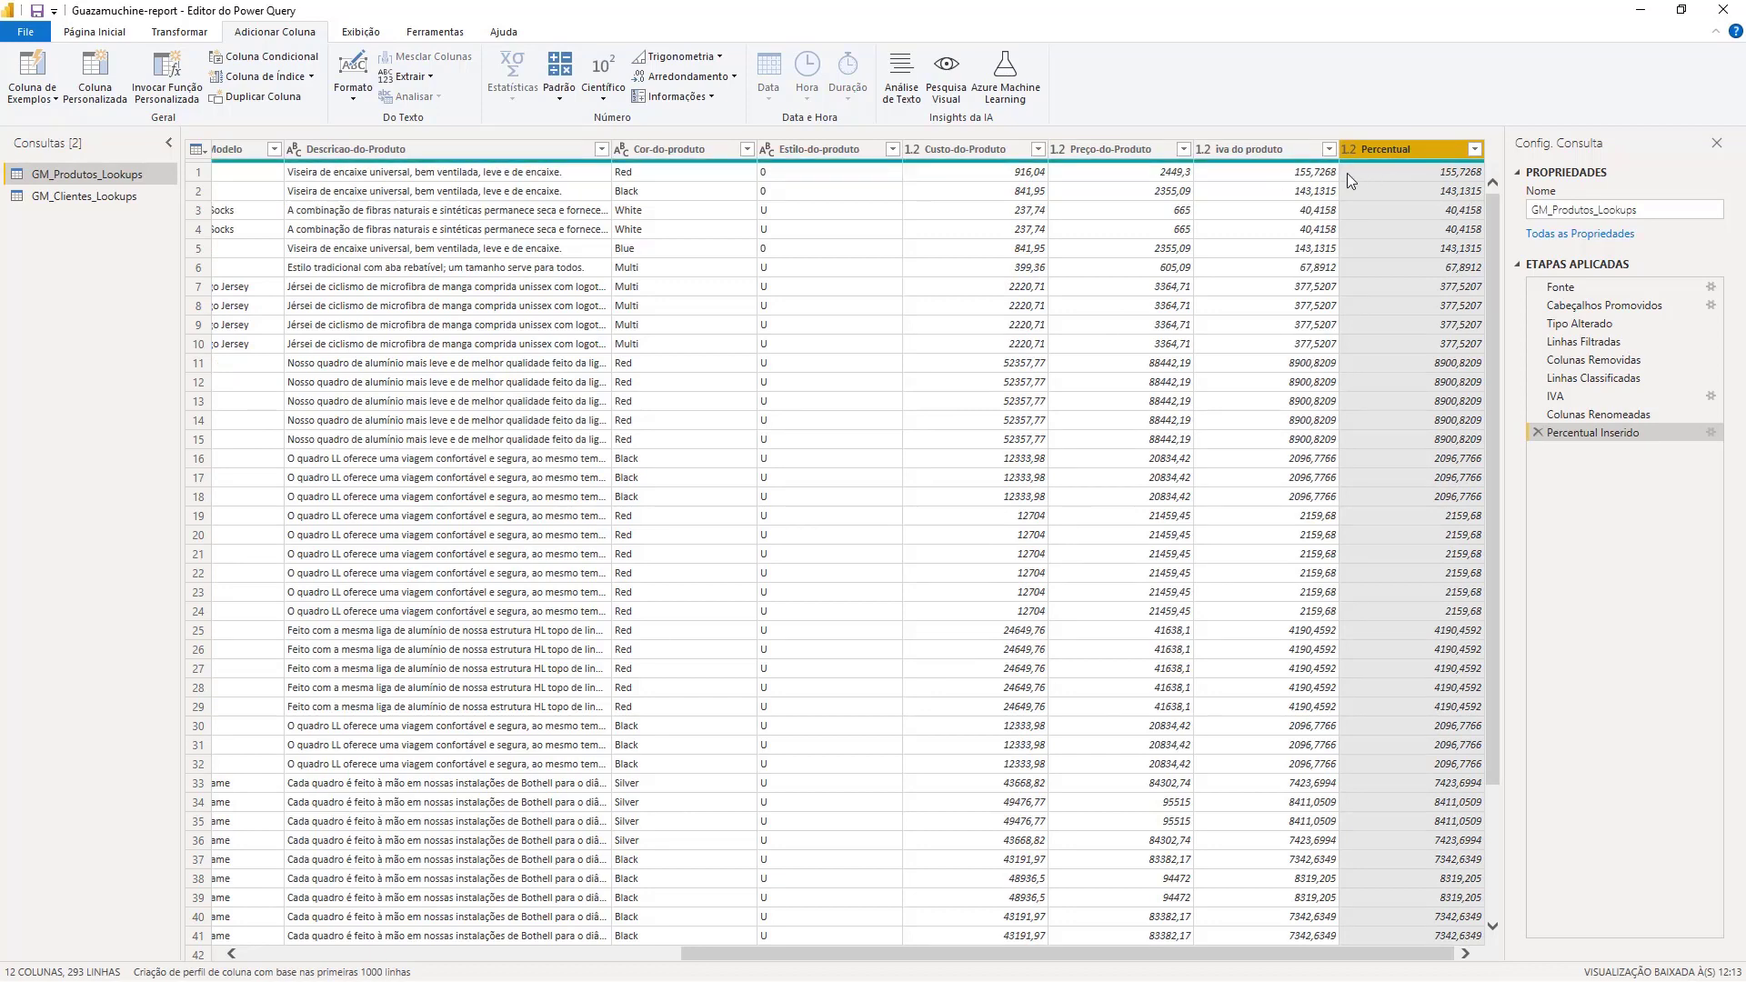
Compare the iva do produto and Percentual columns, and remove the Percentual Inserido applied step.
click(1261, 155)
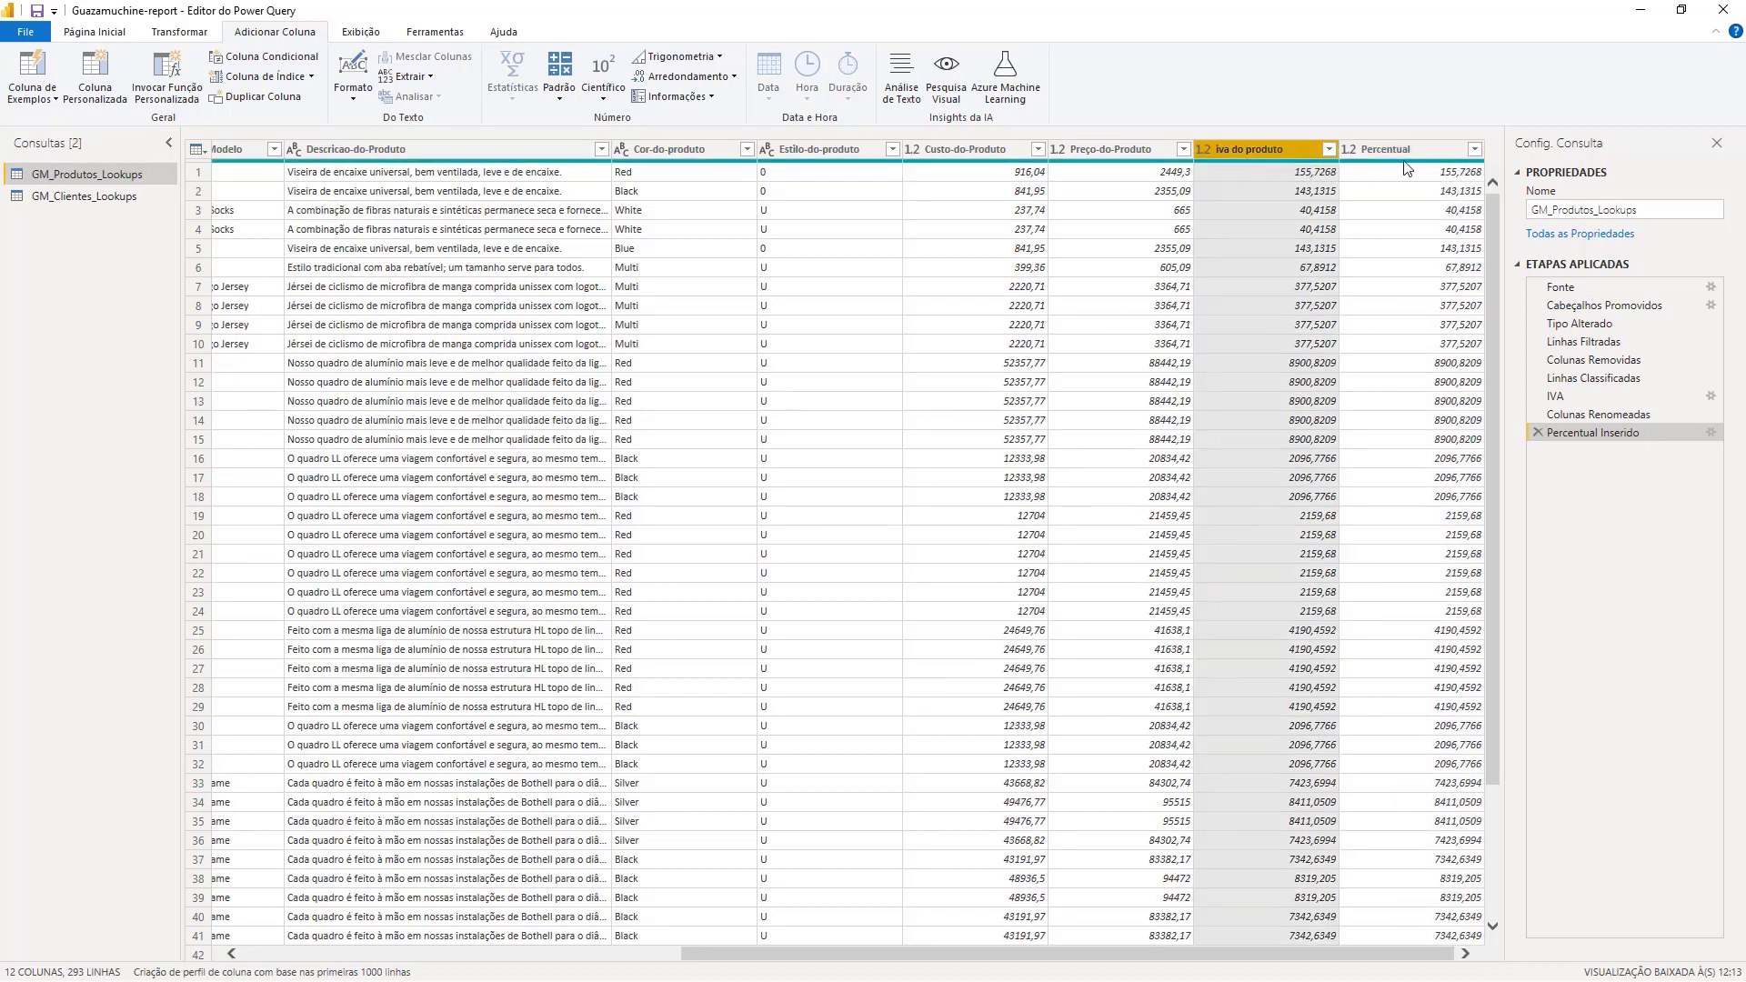
click(1373, 154)
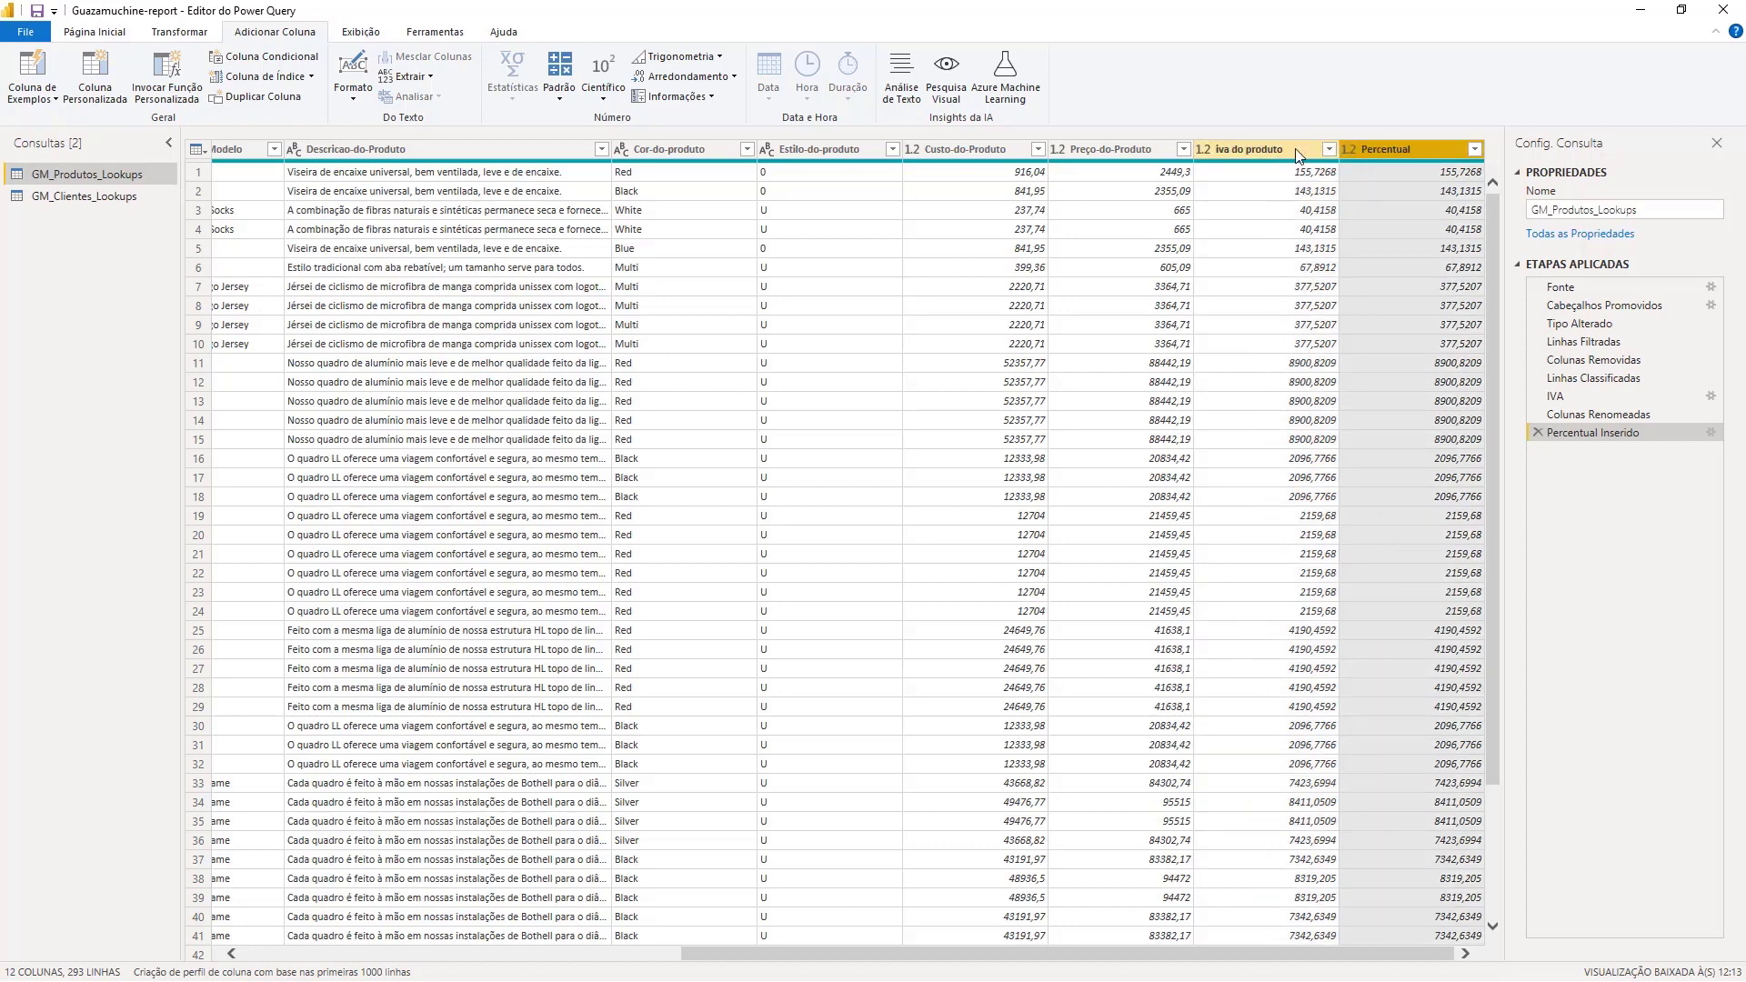
click(1281, 151)
click(1389, 151)
click(1536, 436)
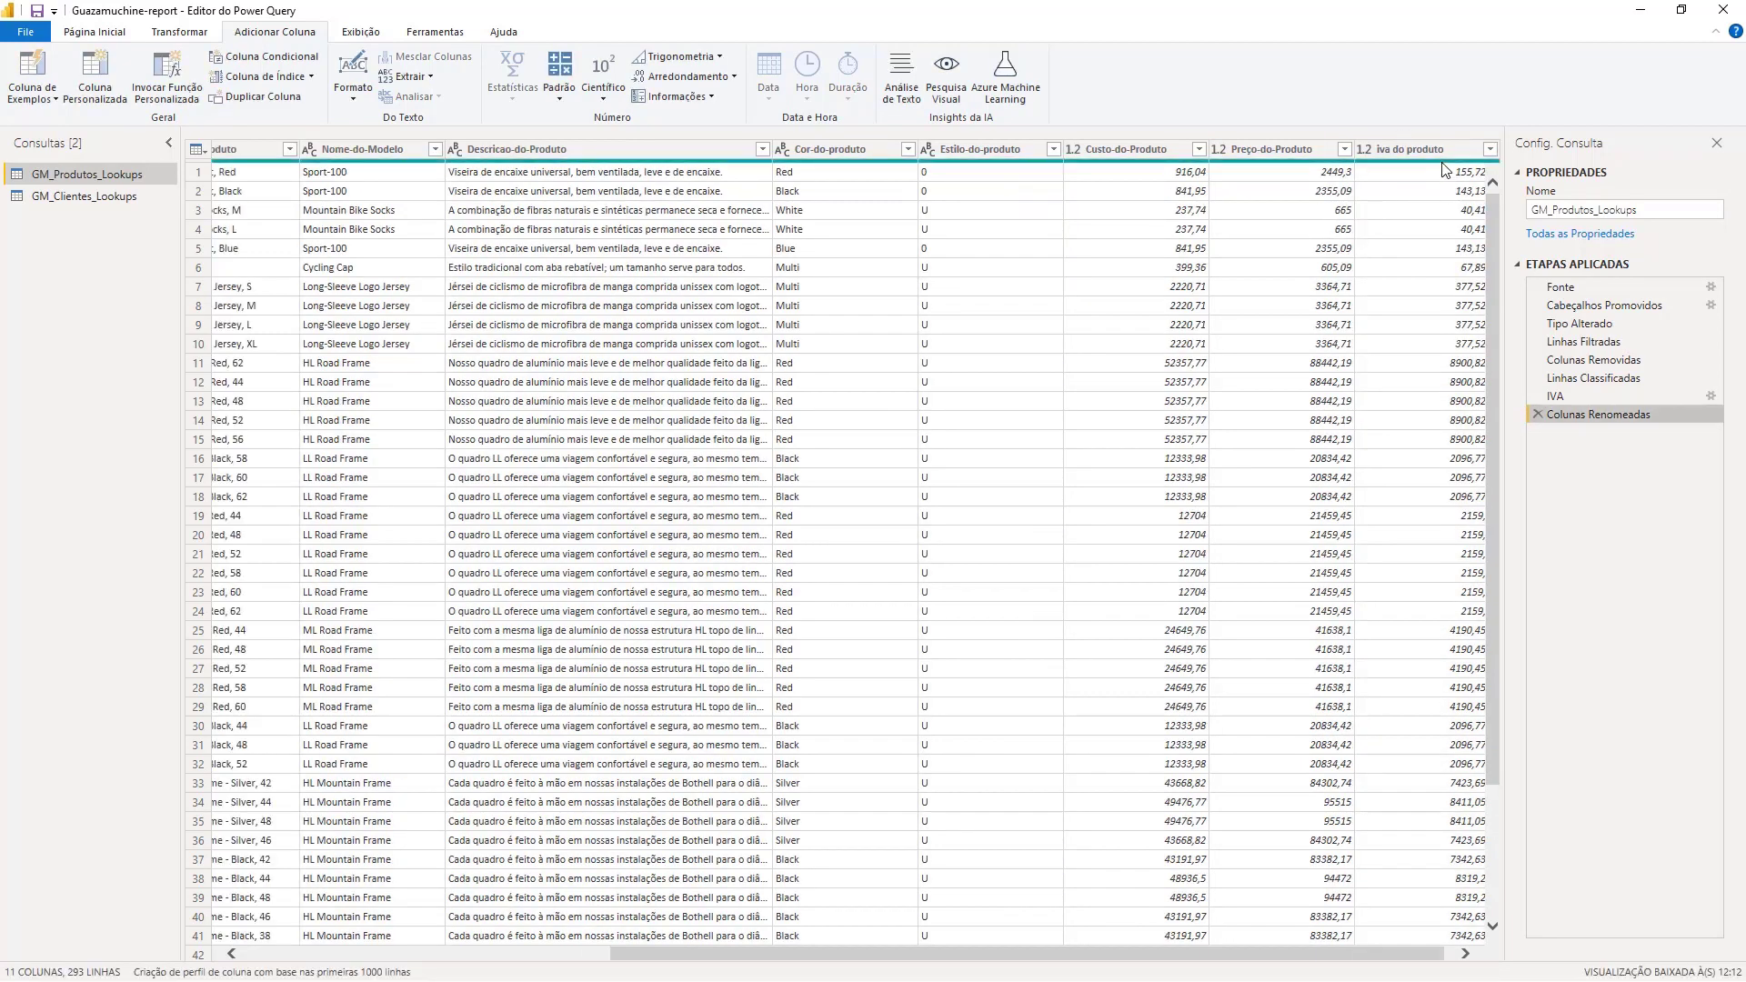
Remove the iva do produto column from the table.
right_click(1407, 151)
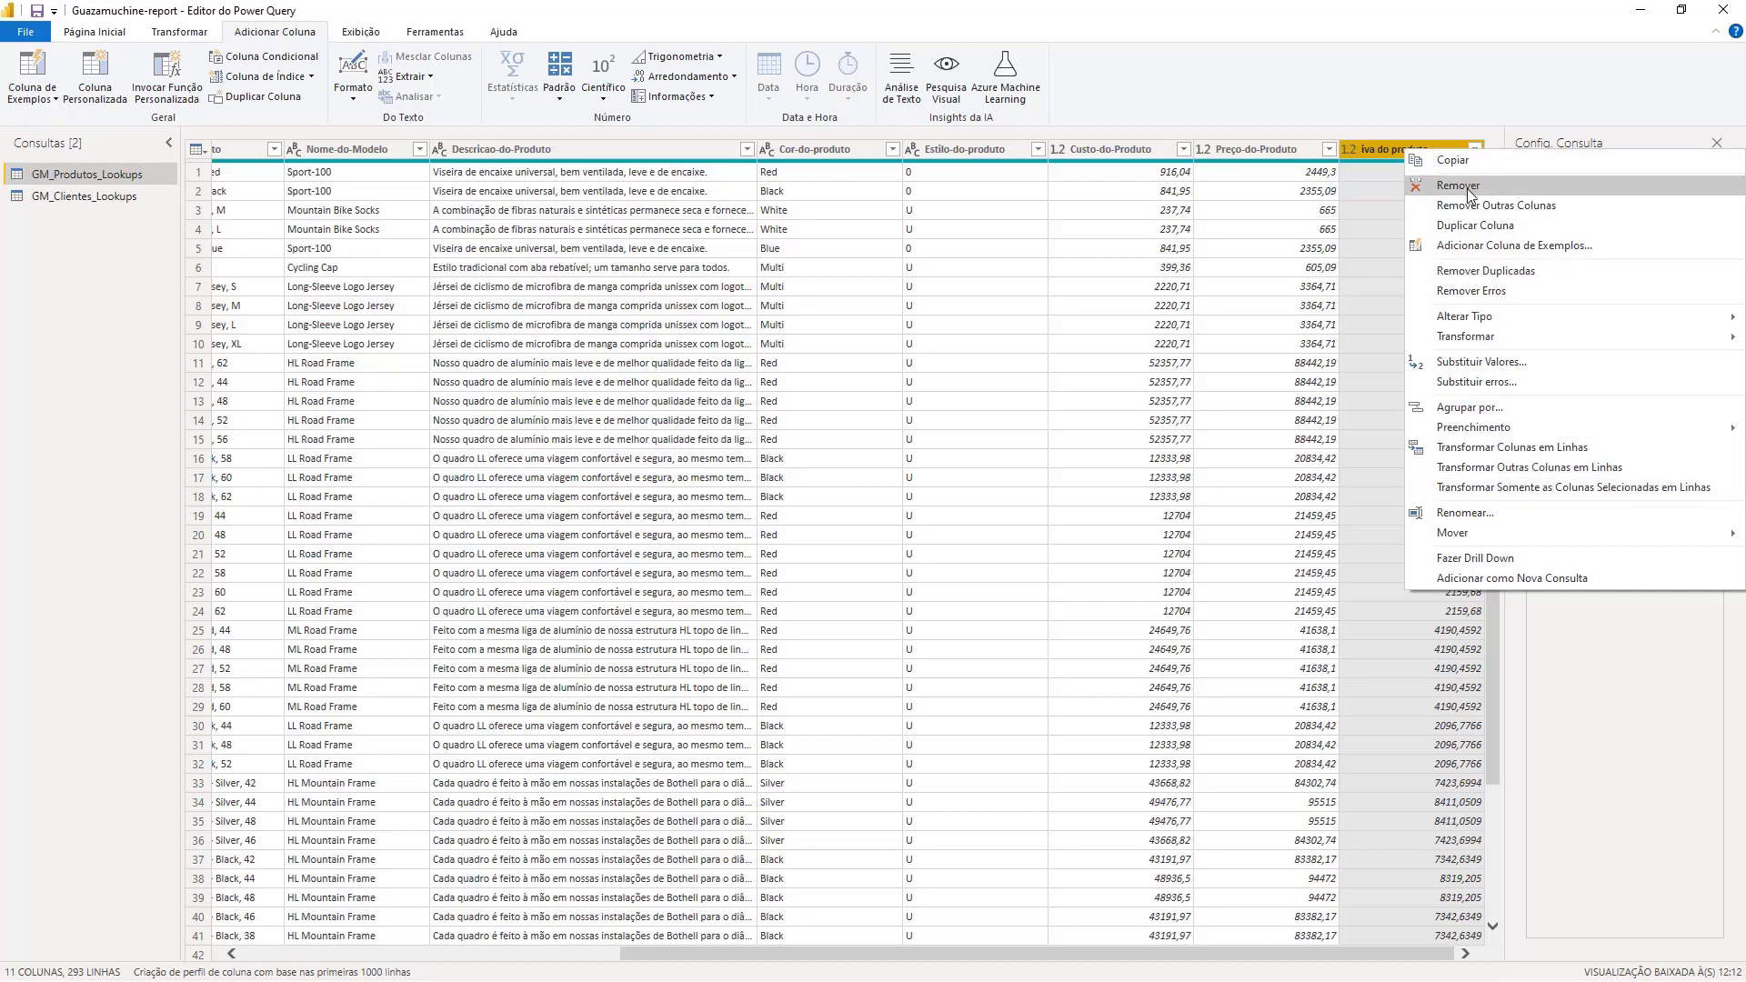
click(1364, 154)
right_click(1399, 146)
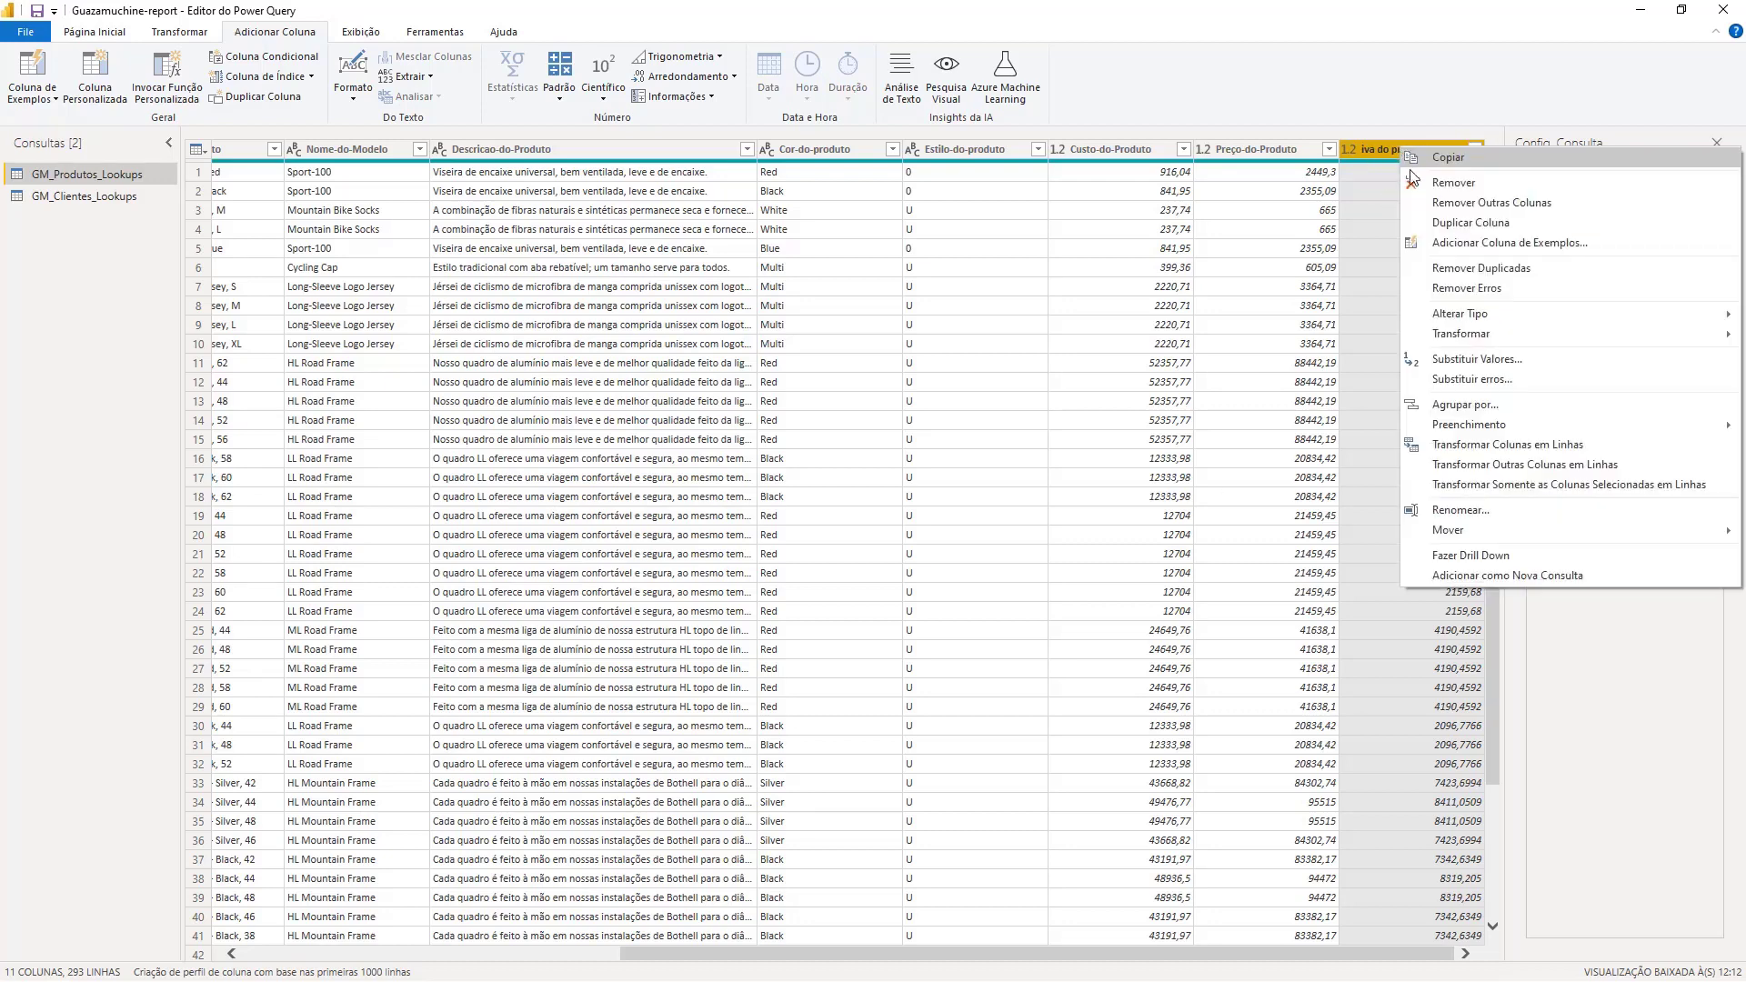
click(1426, 184)
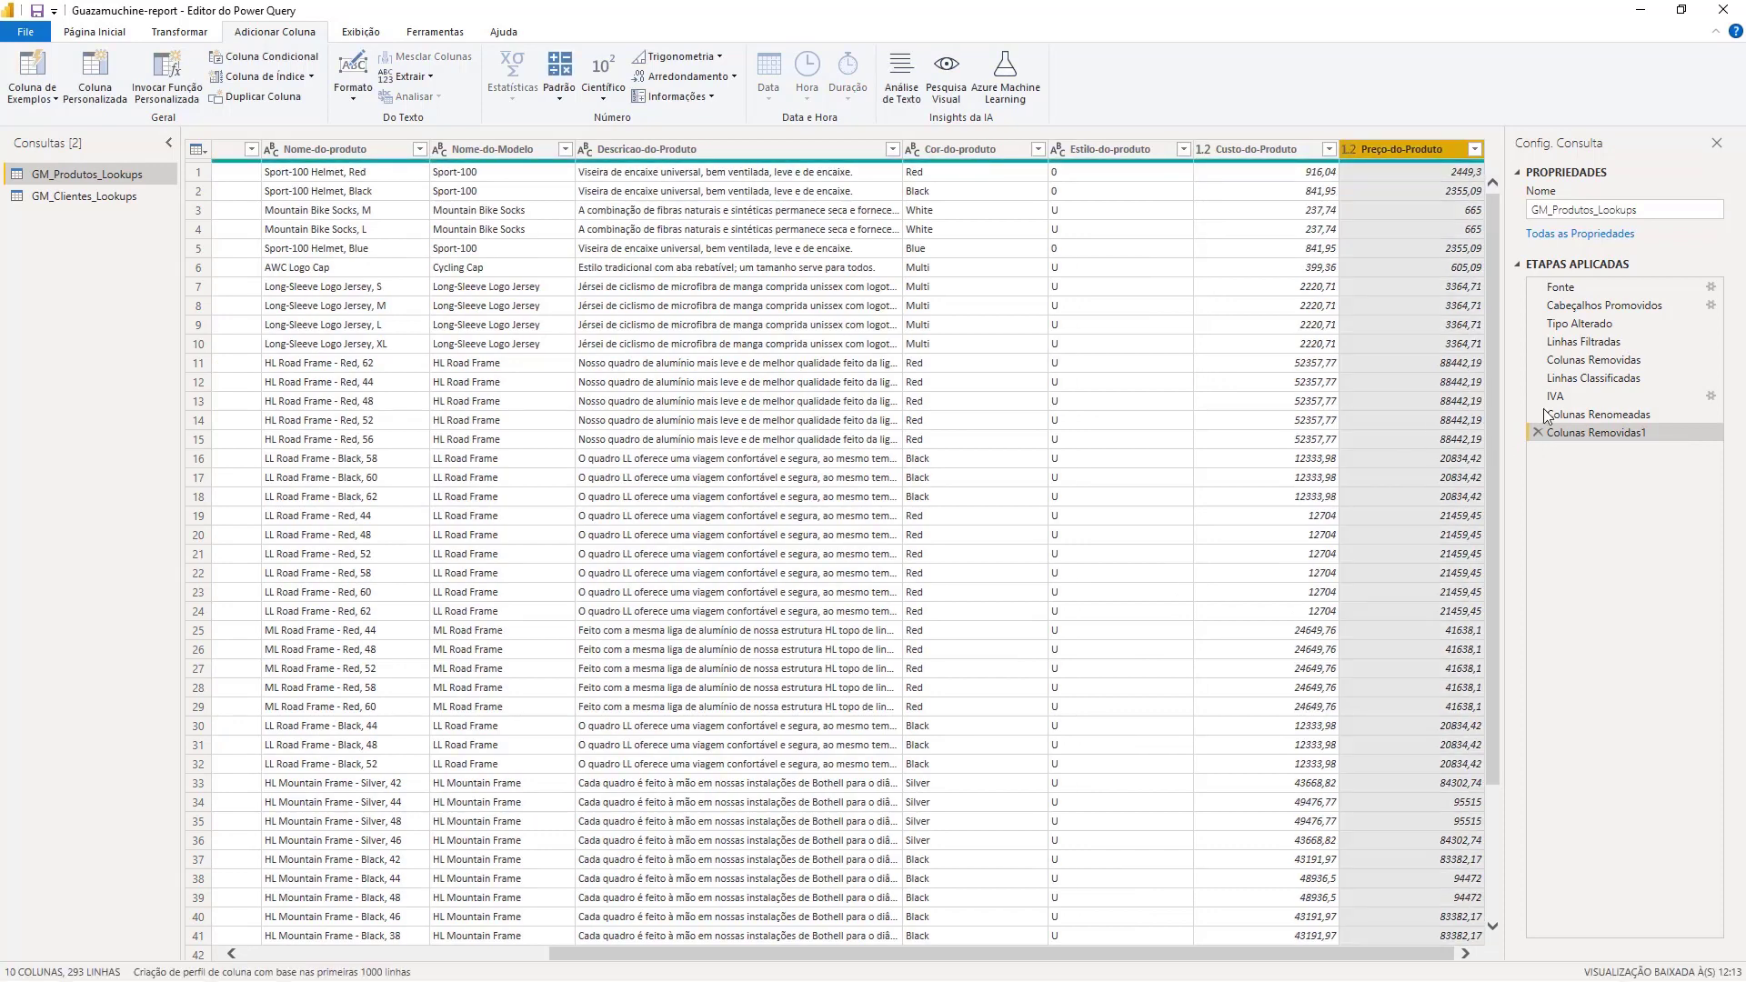
Inspect the table at the IVA, Colunas Renomeadas and Colunas Removidas1 applied steps, and delete the Colunas Removidas1 step.
drag(1578, 401, 1579, 427)
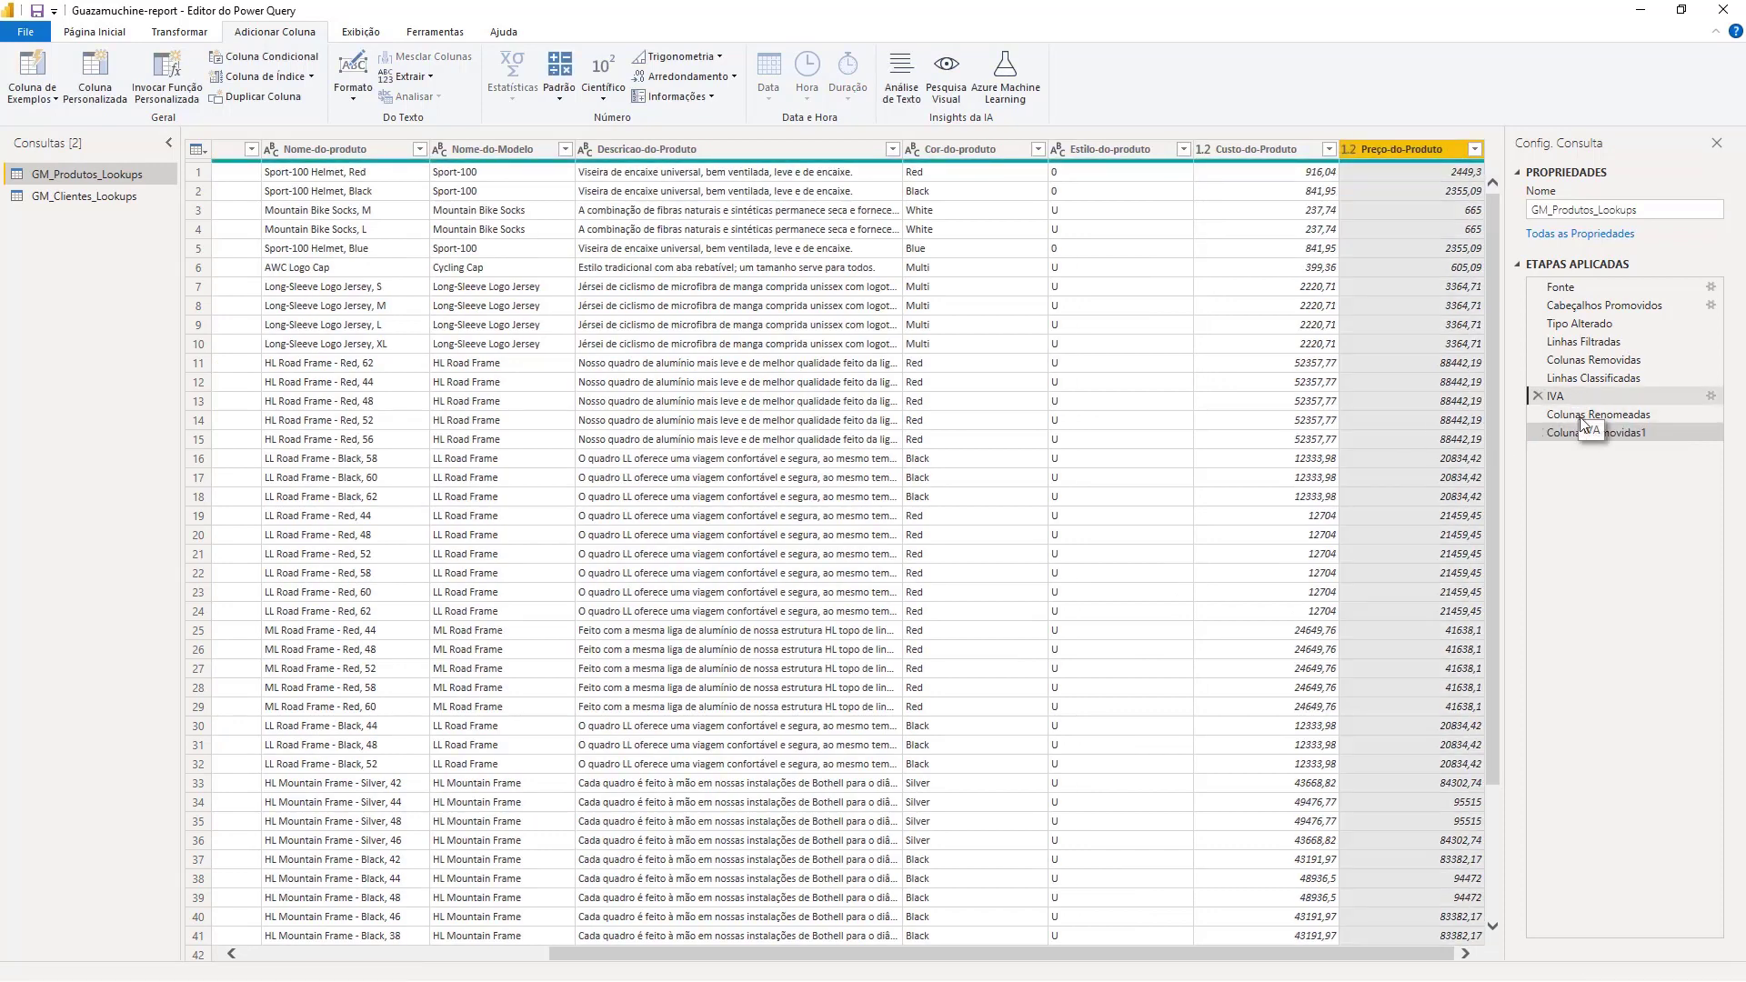
click(1582, 418)
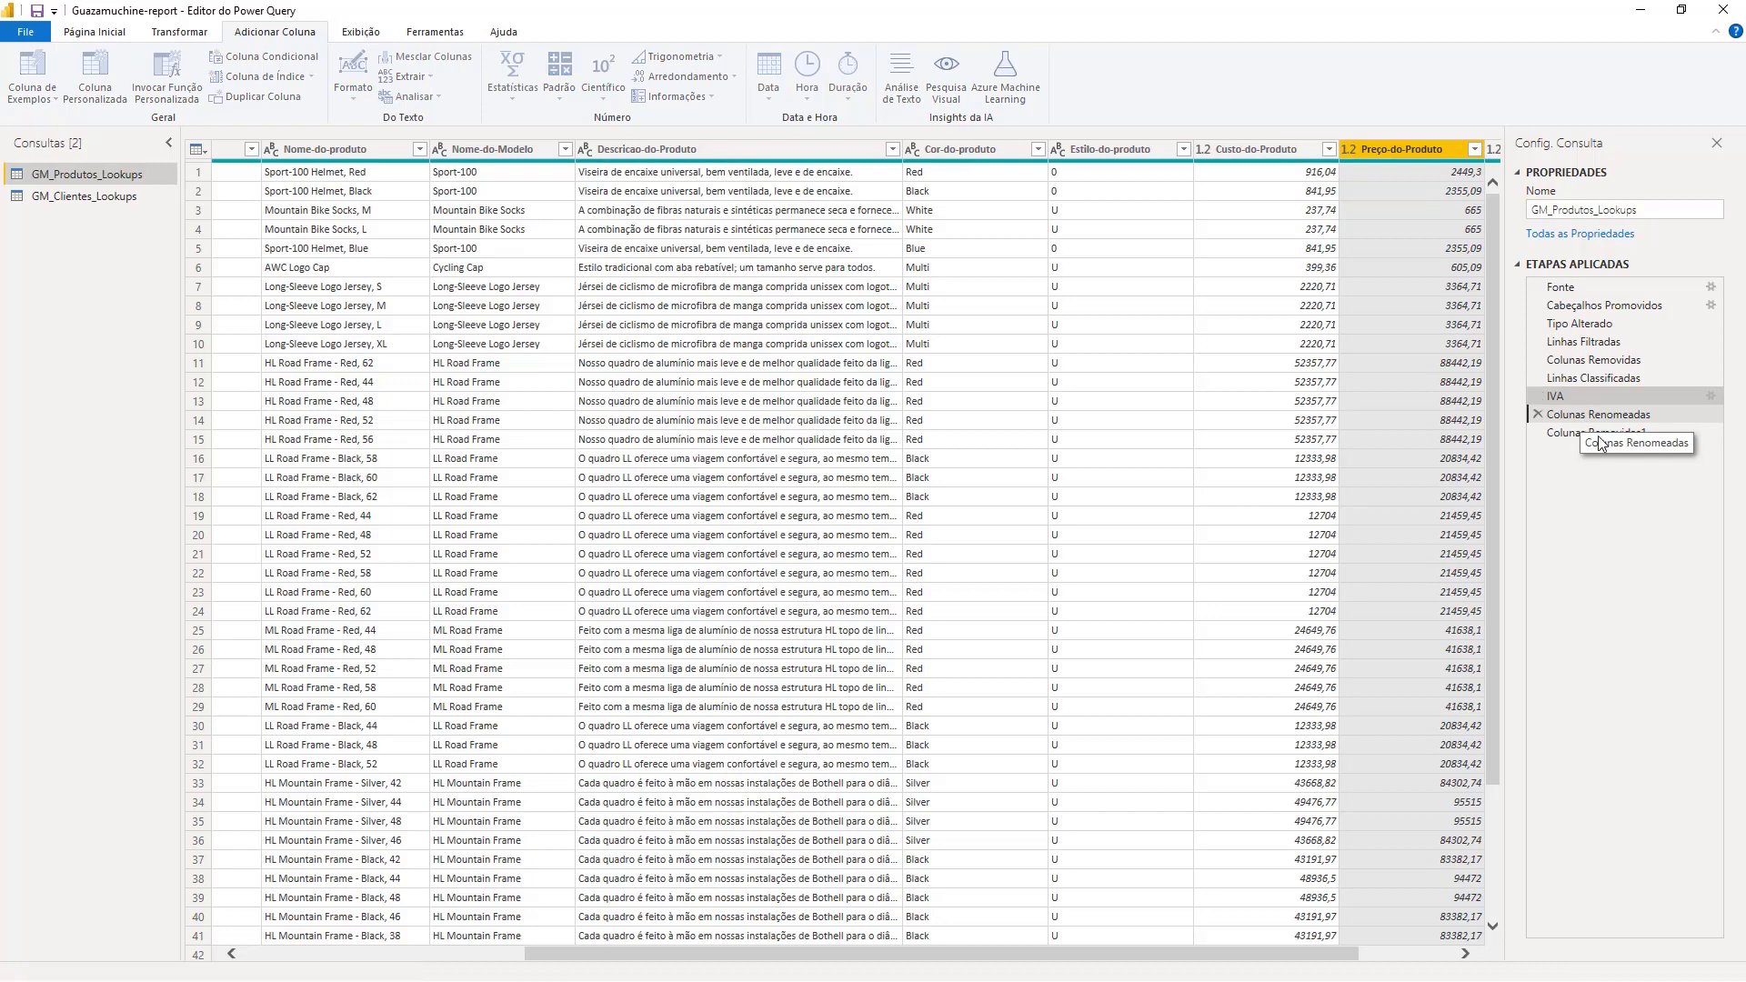
click(1601, 437)
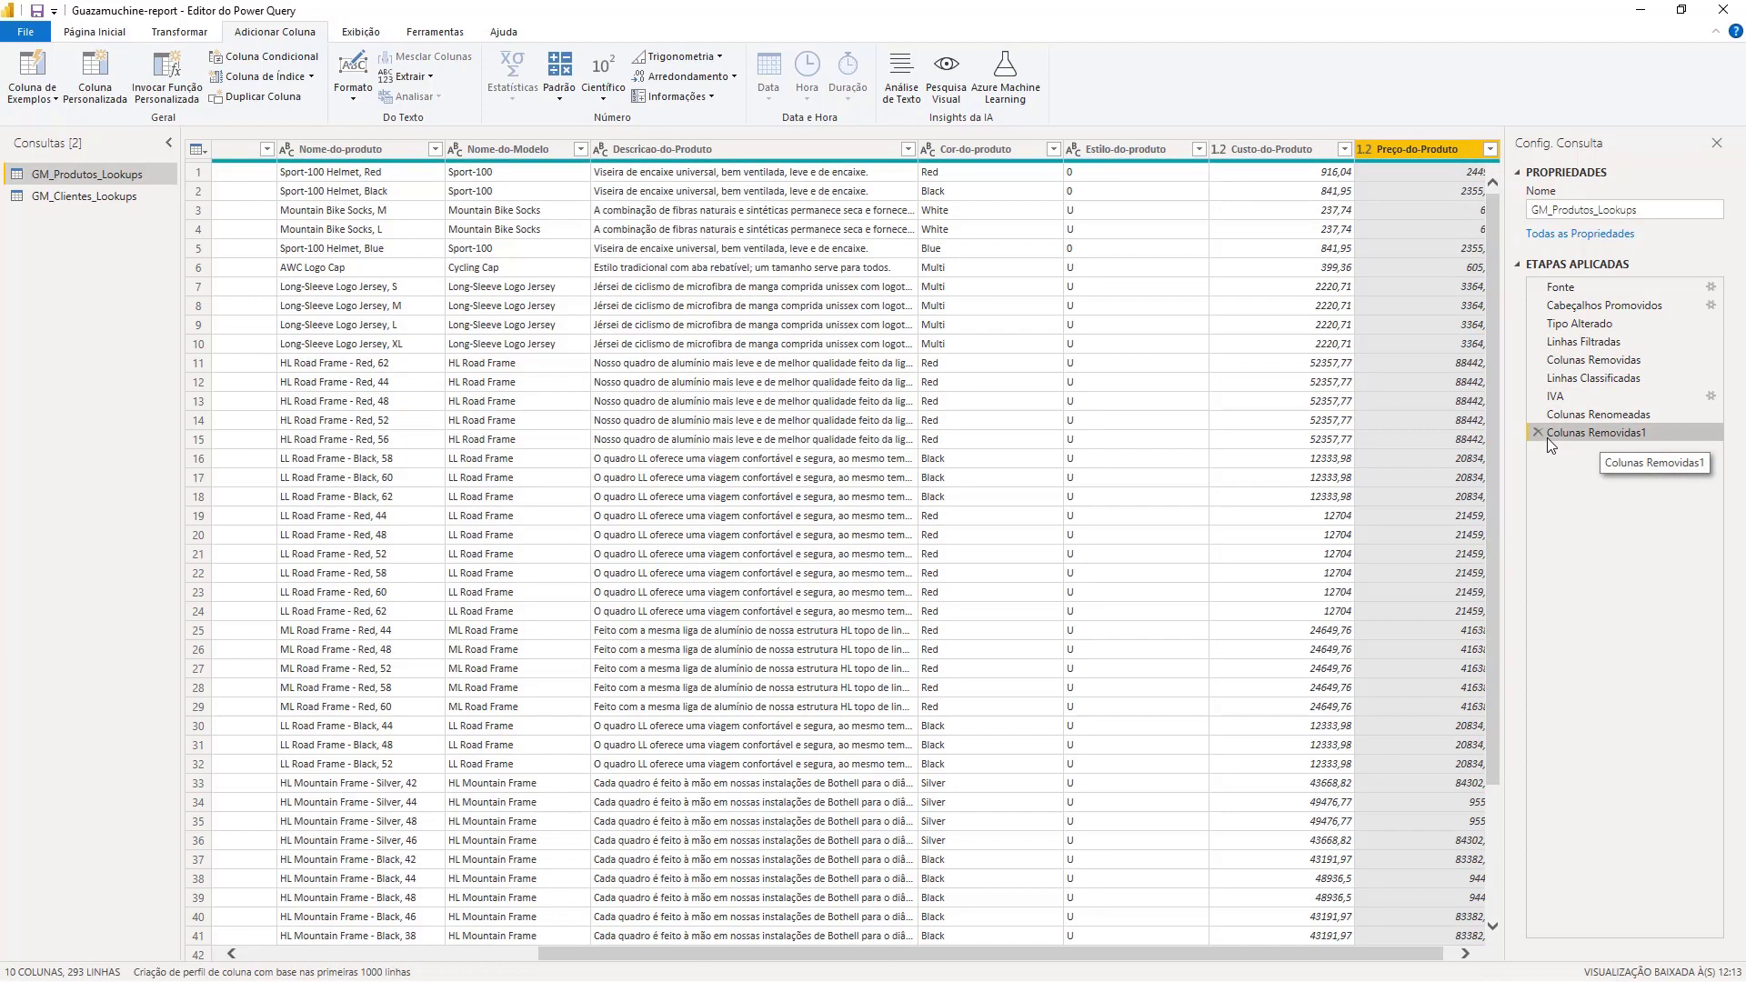
click(1569, 397)
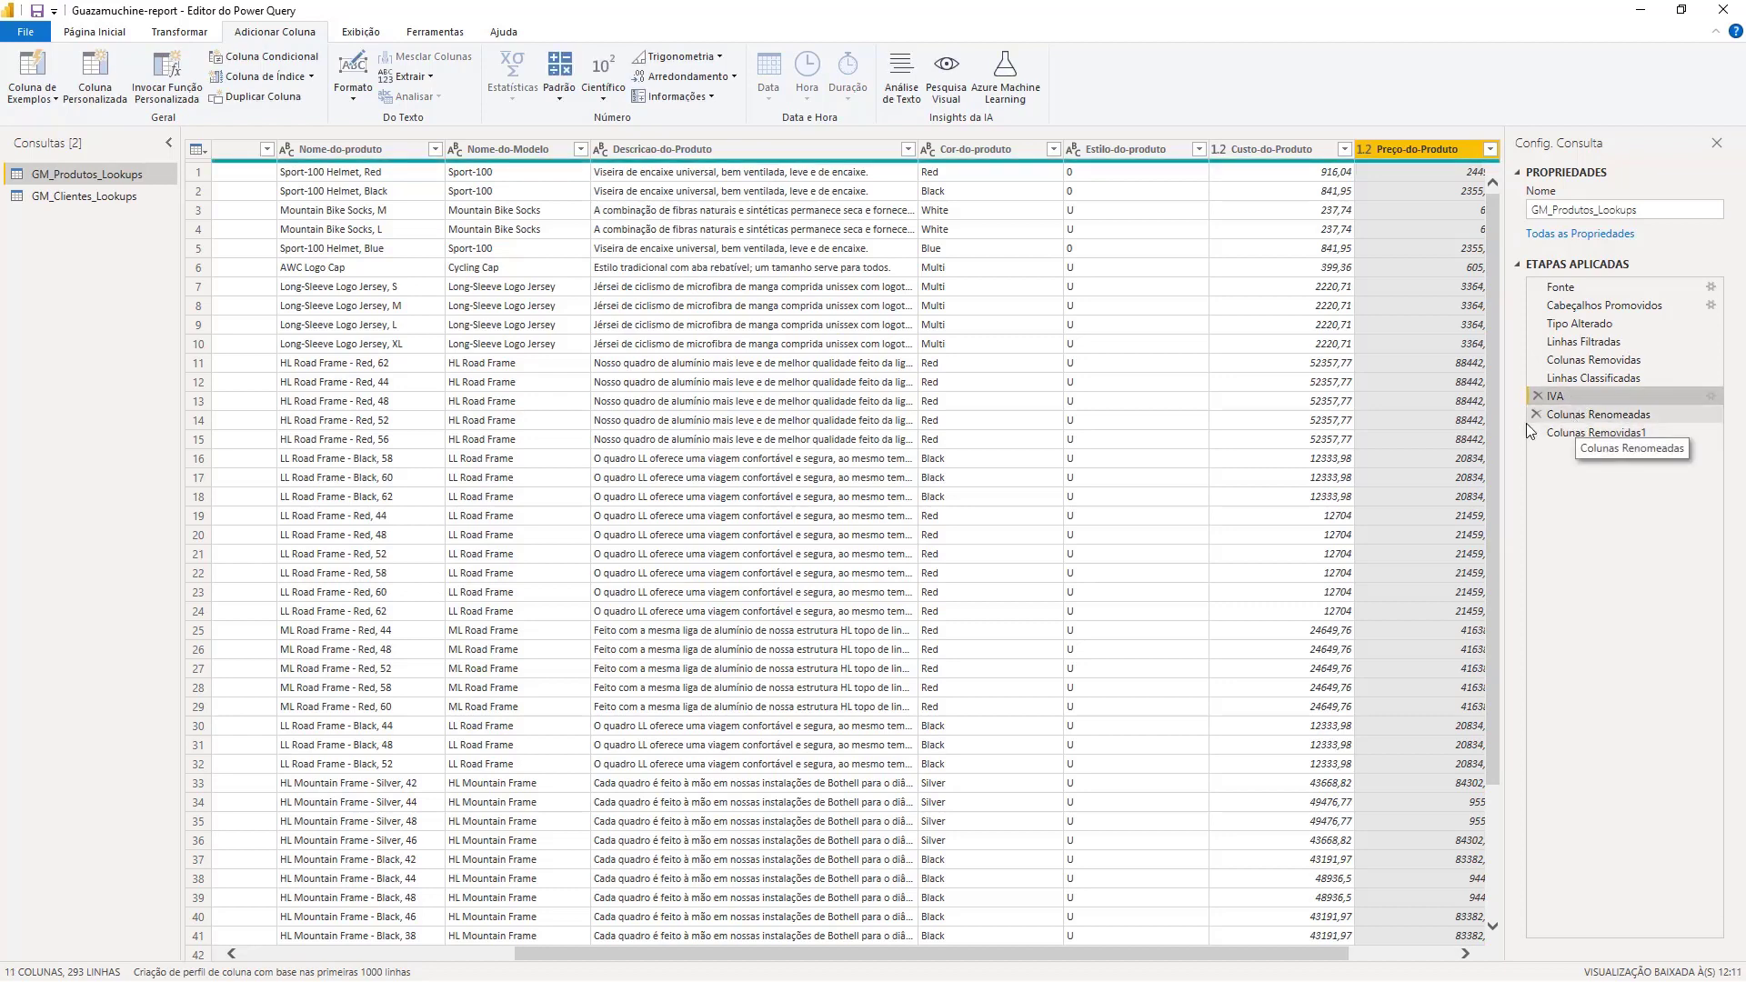
drag(1296, 951, 1401, 951)
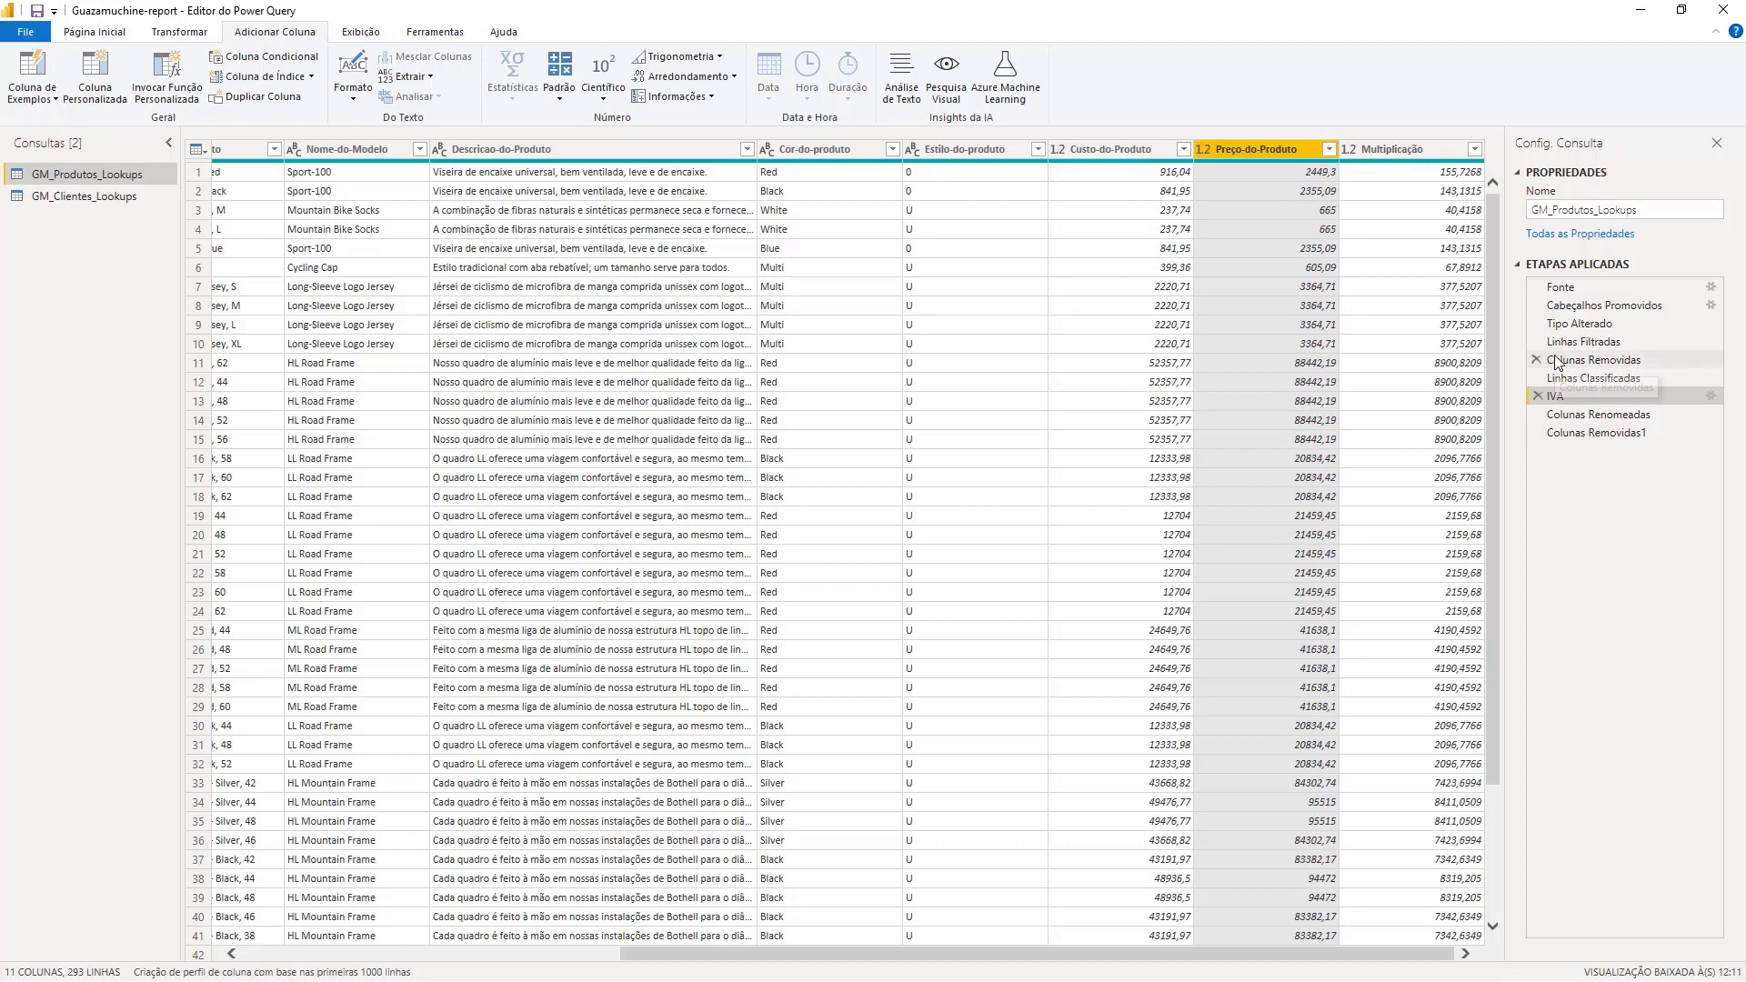
click(1388, 155)
right_click(1390, 156)
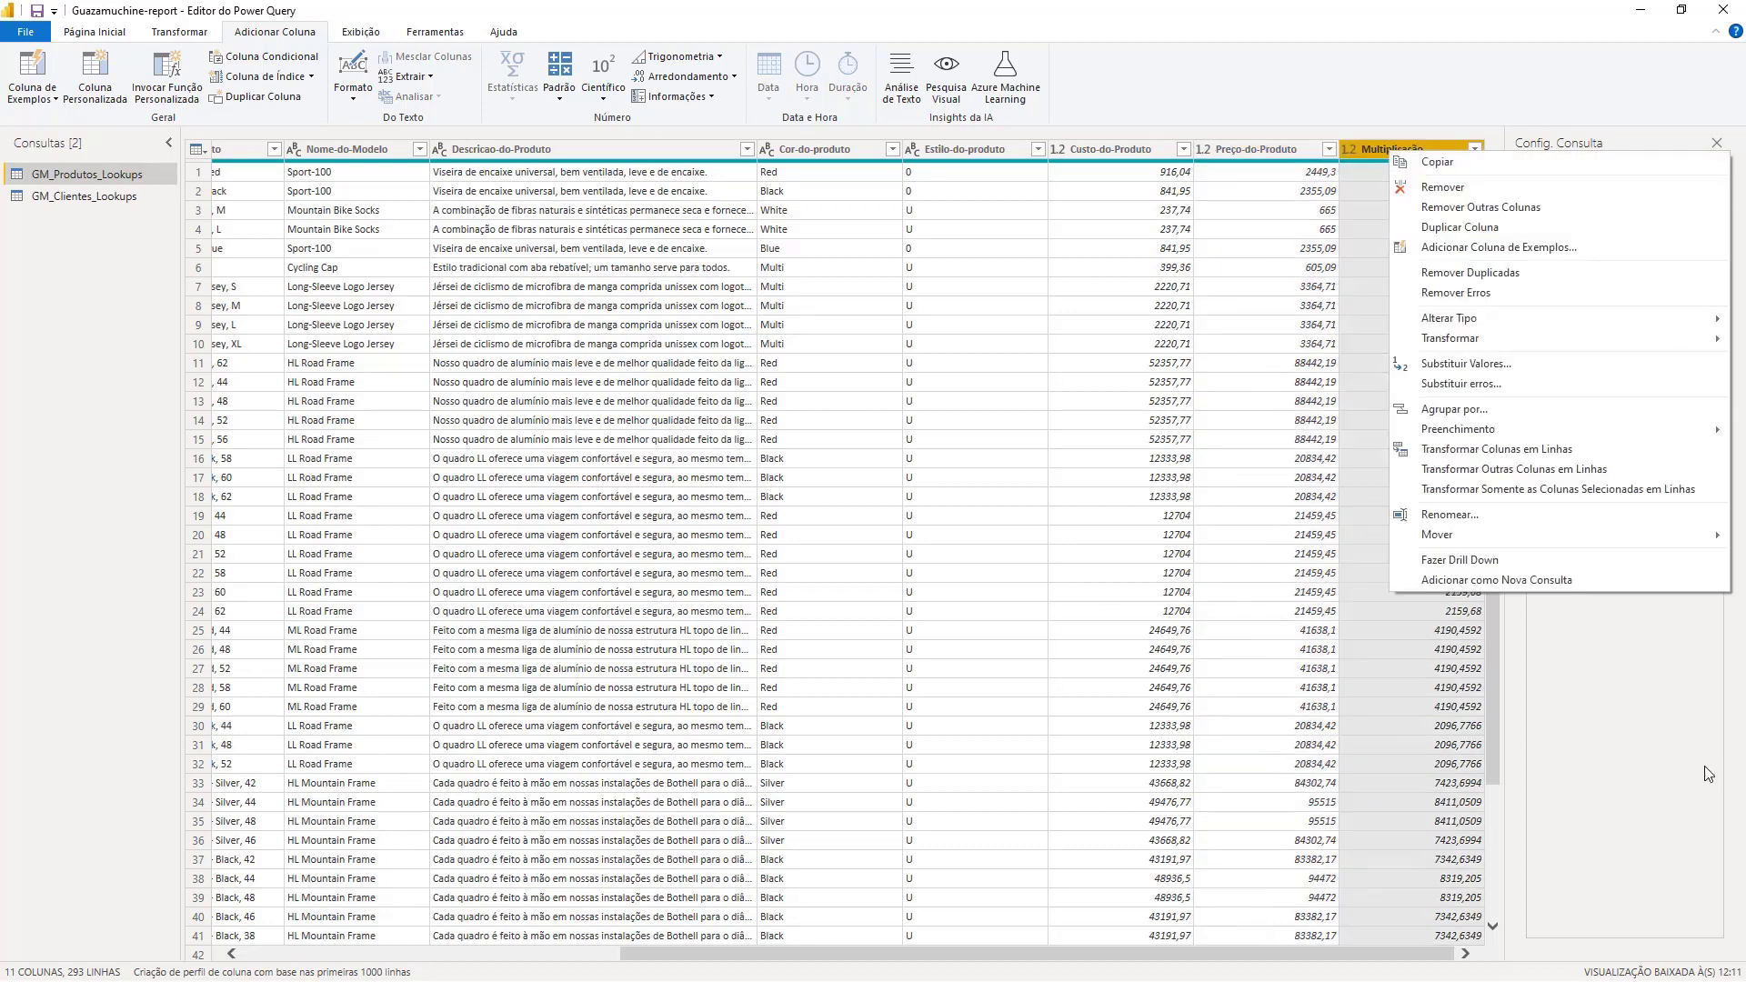
click(1643, 776)
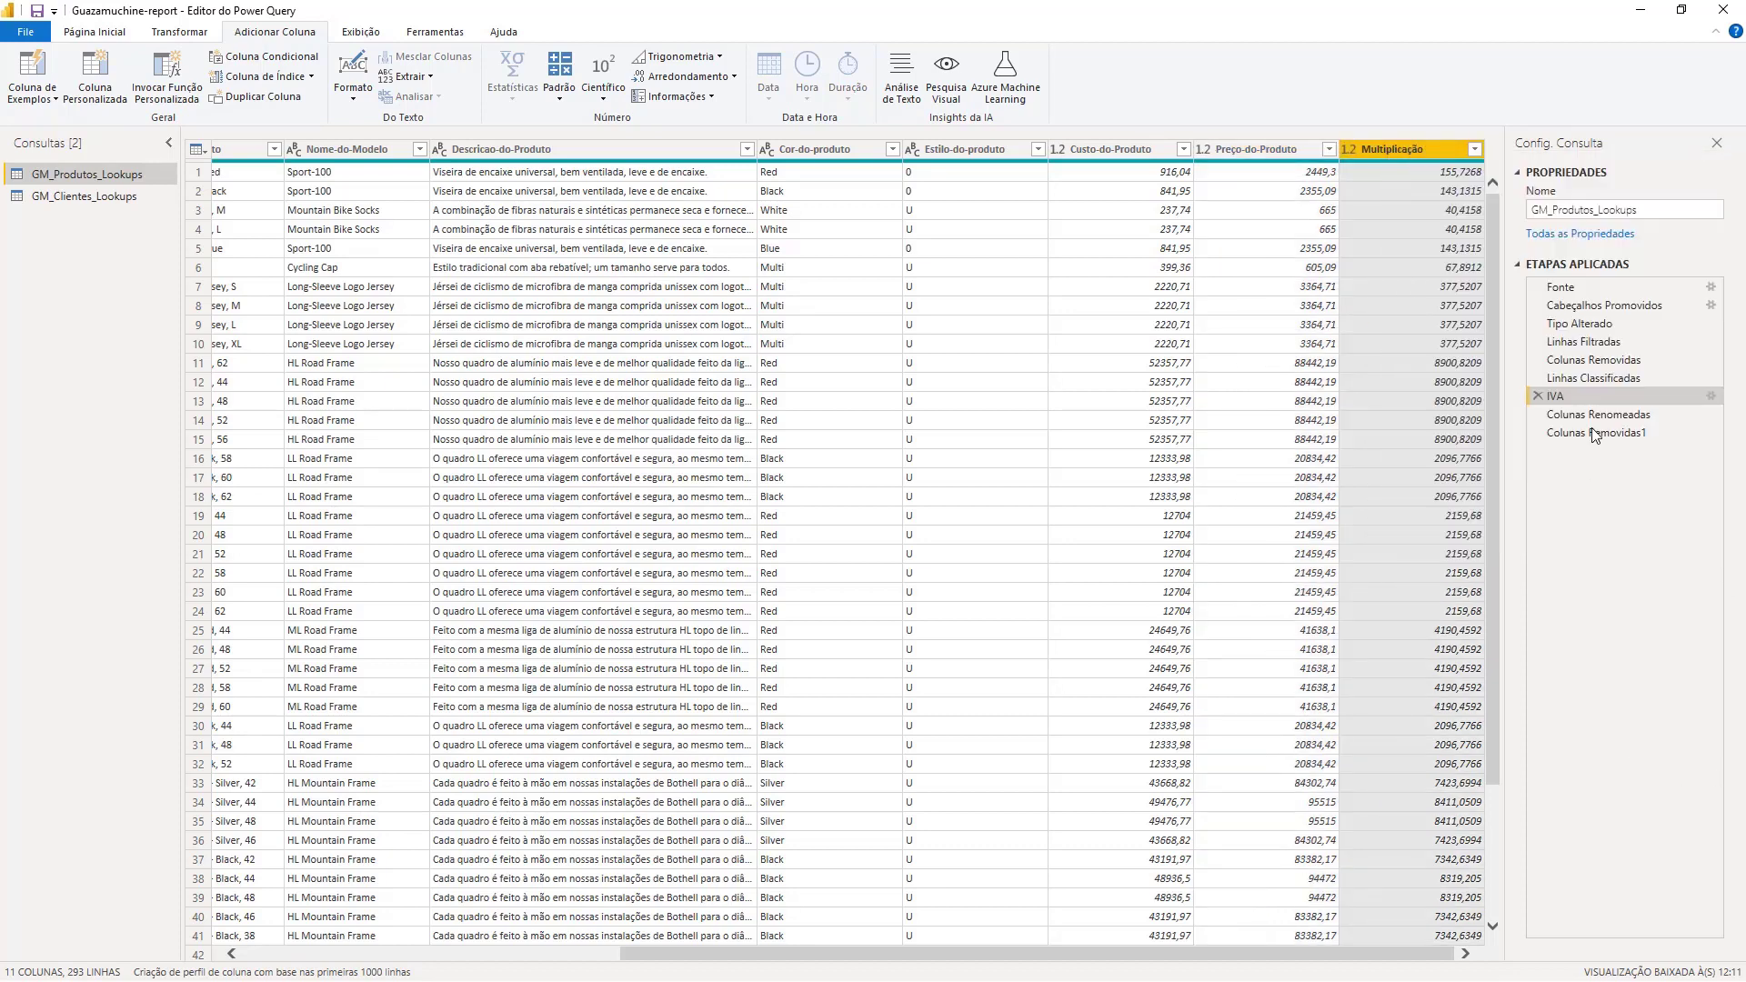
click(1536, 434)
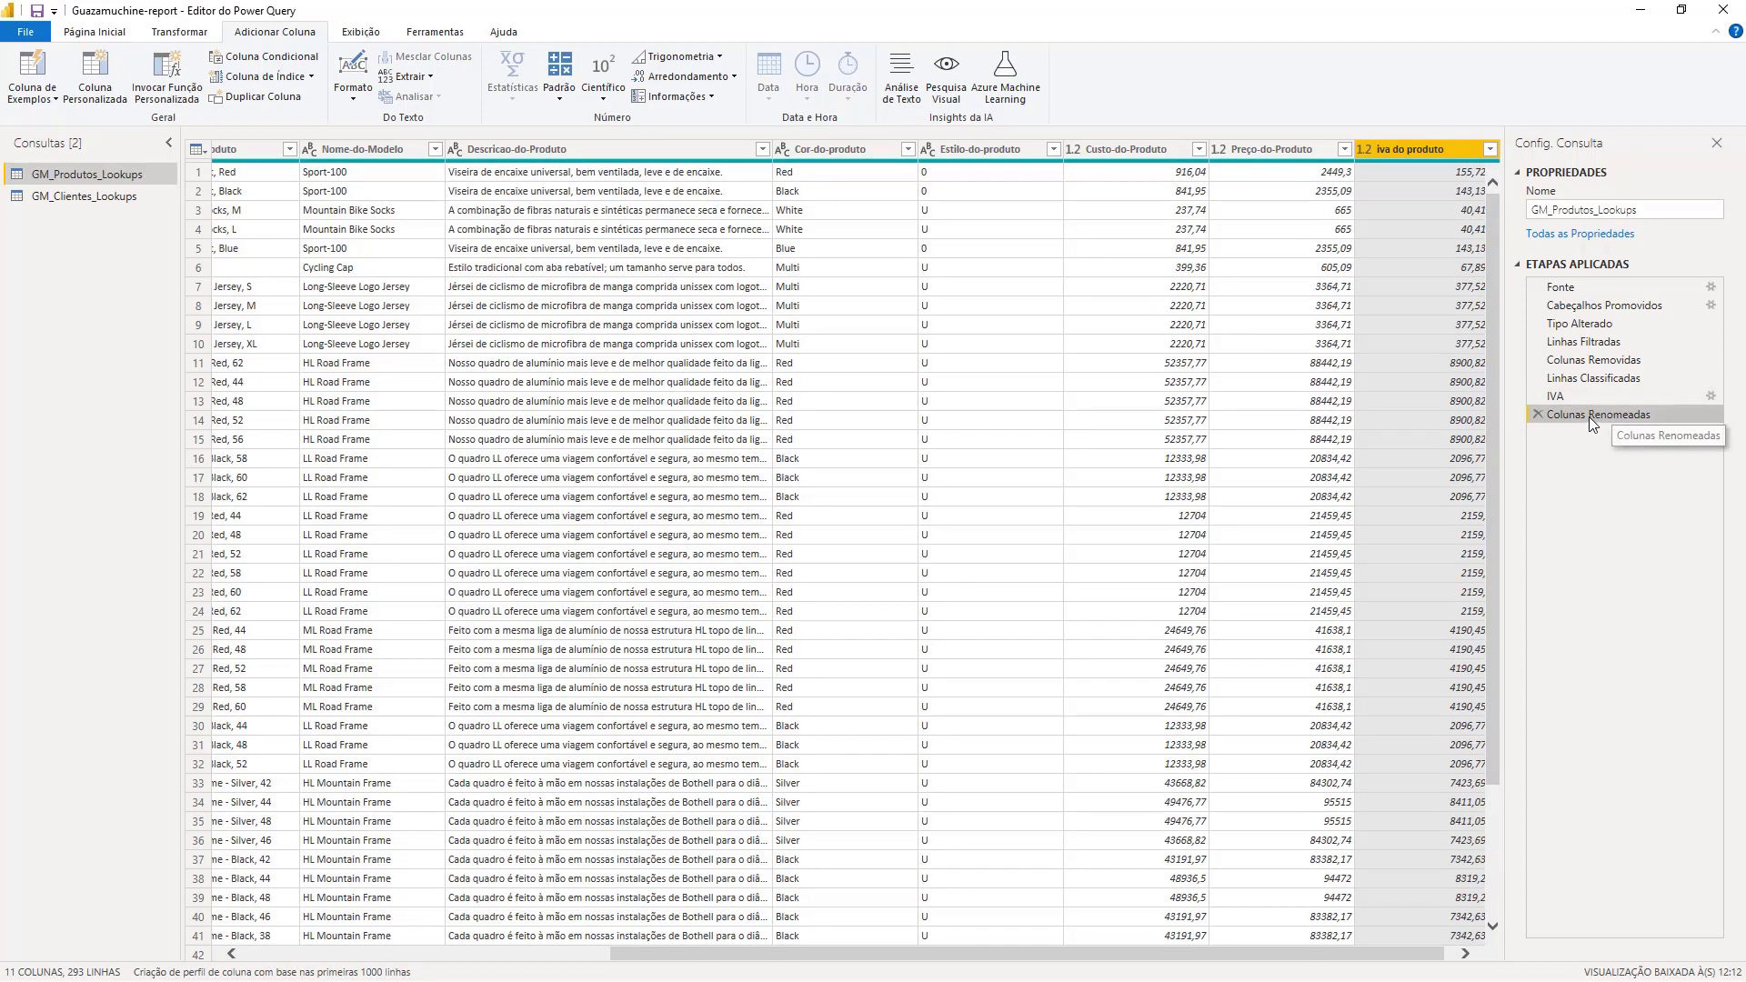
Review the scientific operations available for numeric columns, including the powers under Potência.
click(600, 98)
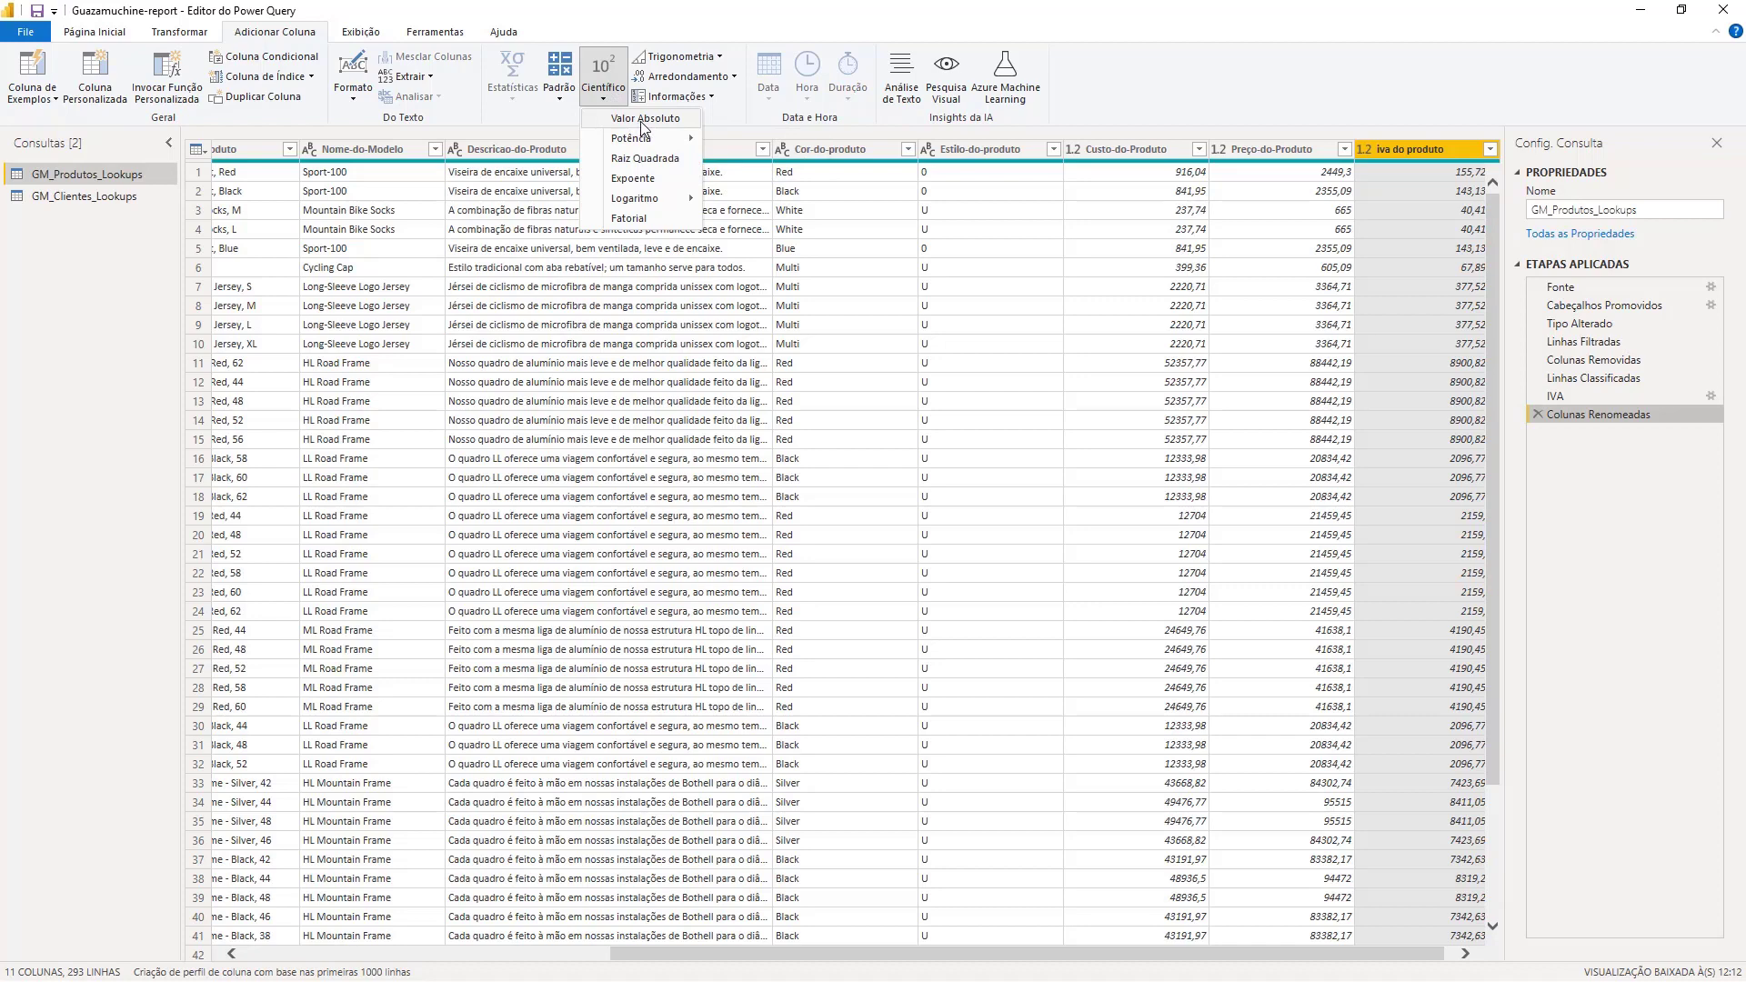
mouse_move(668, 141)
click(548, 126)
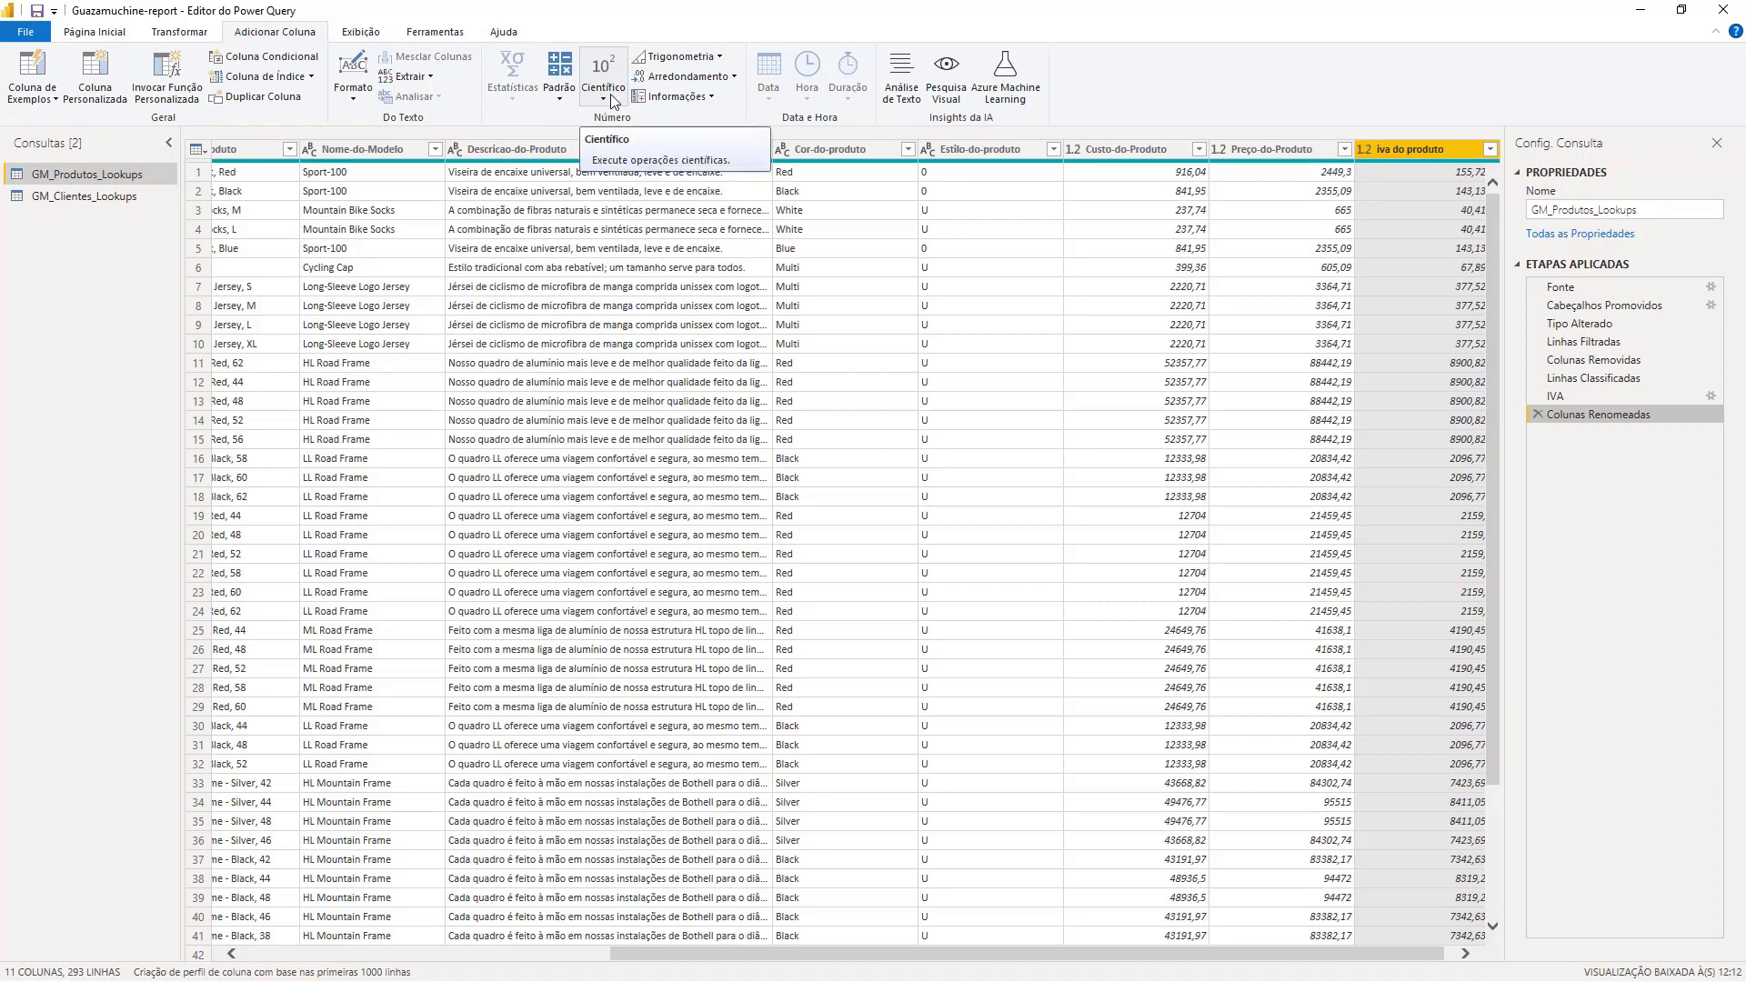
click(604, 82)
click(611, 94)
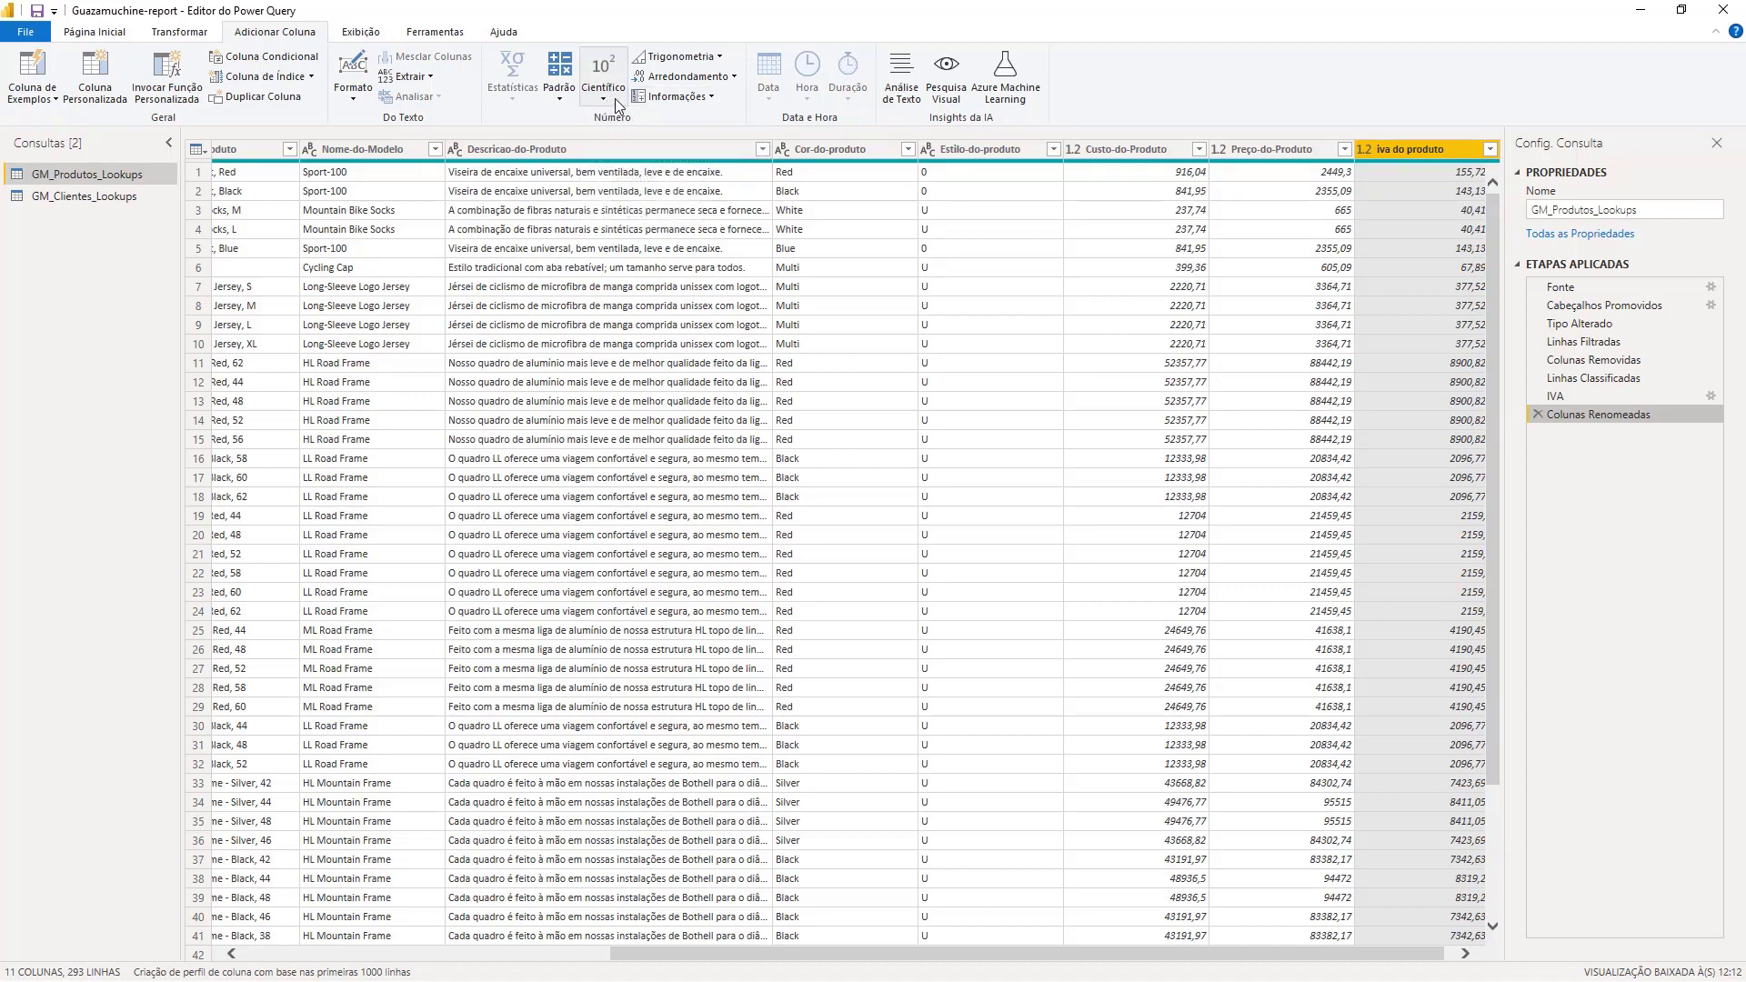
Add a new column that rounds the iva do produto values up, and remove that calculation from the applied steps.
drag(1180, 954, 1190, 954)
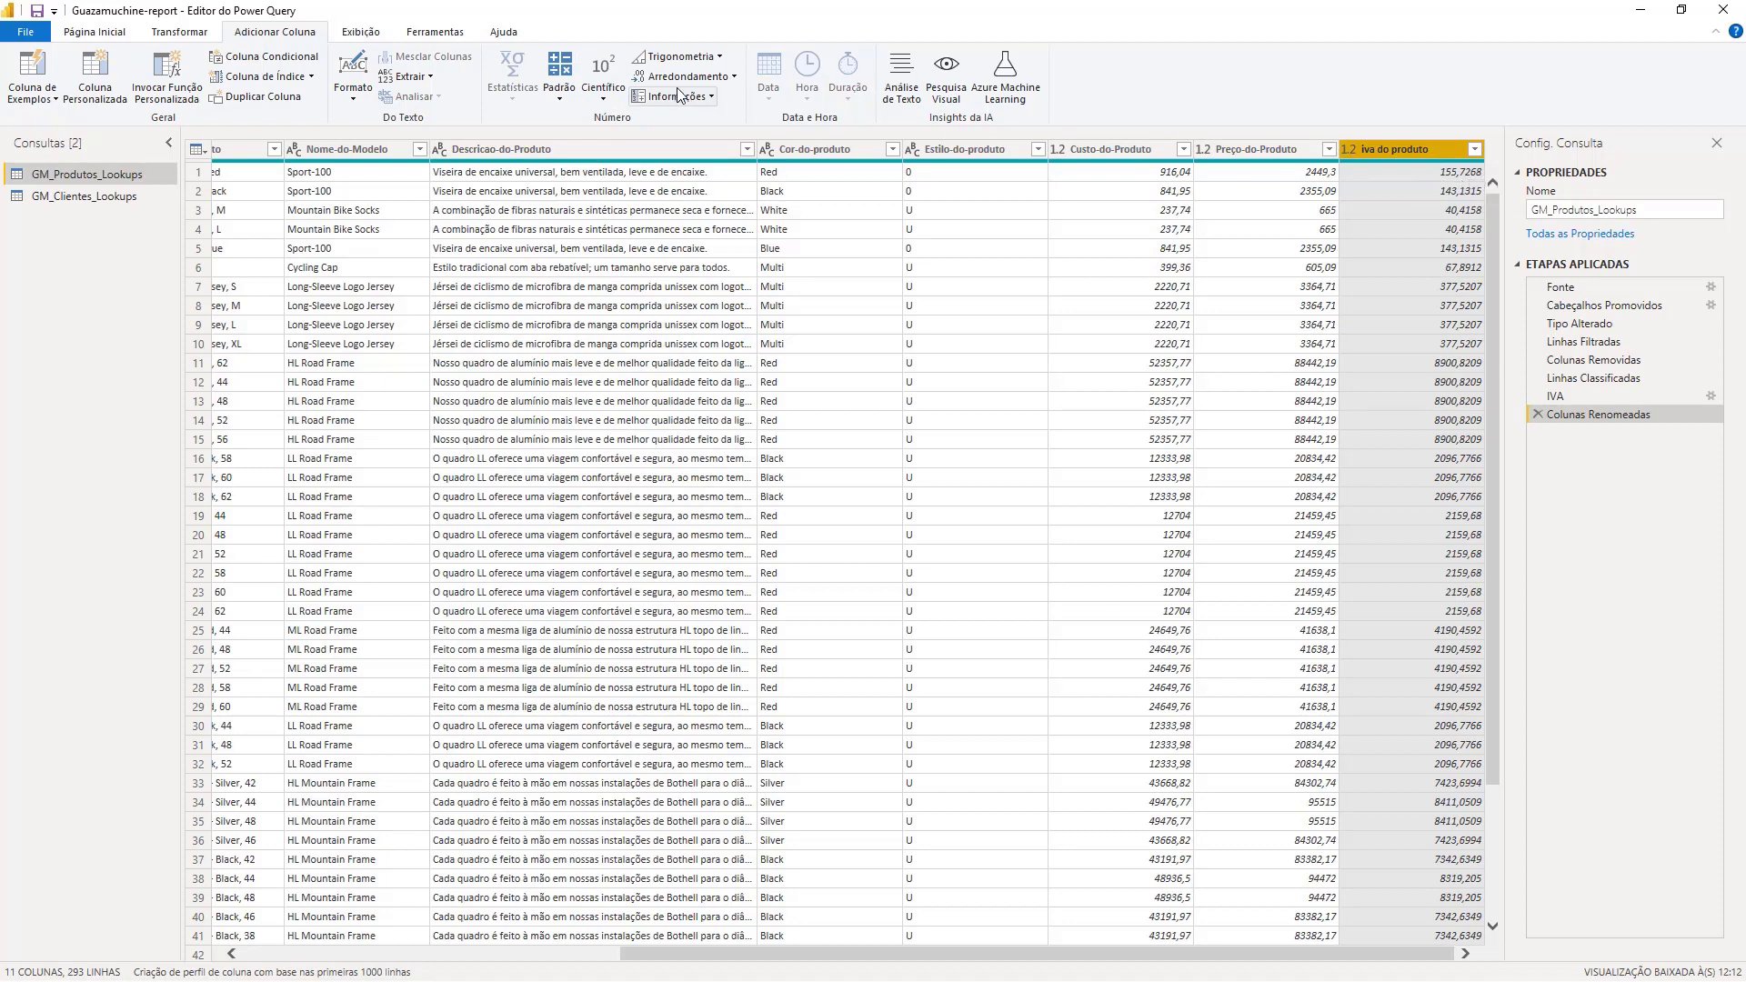
click(723, 78)
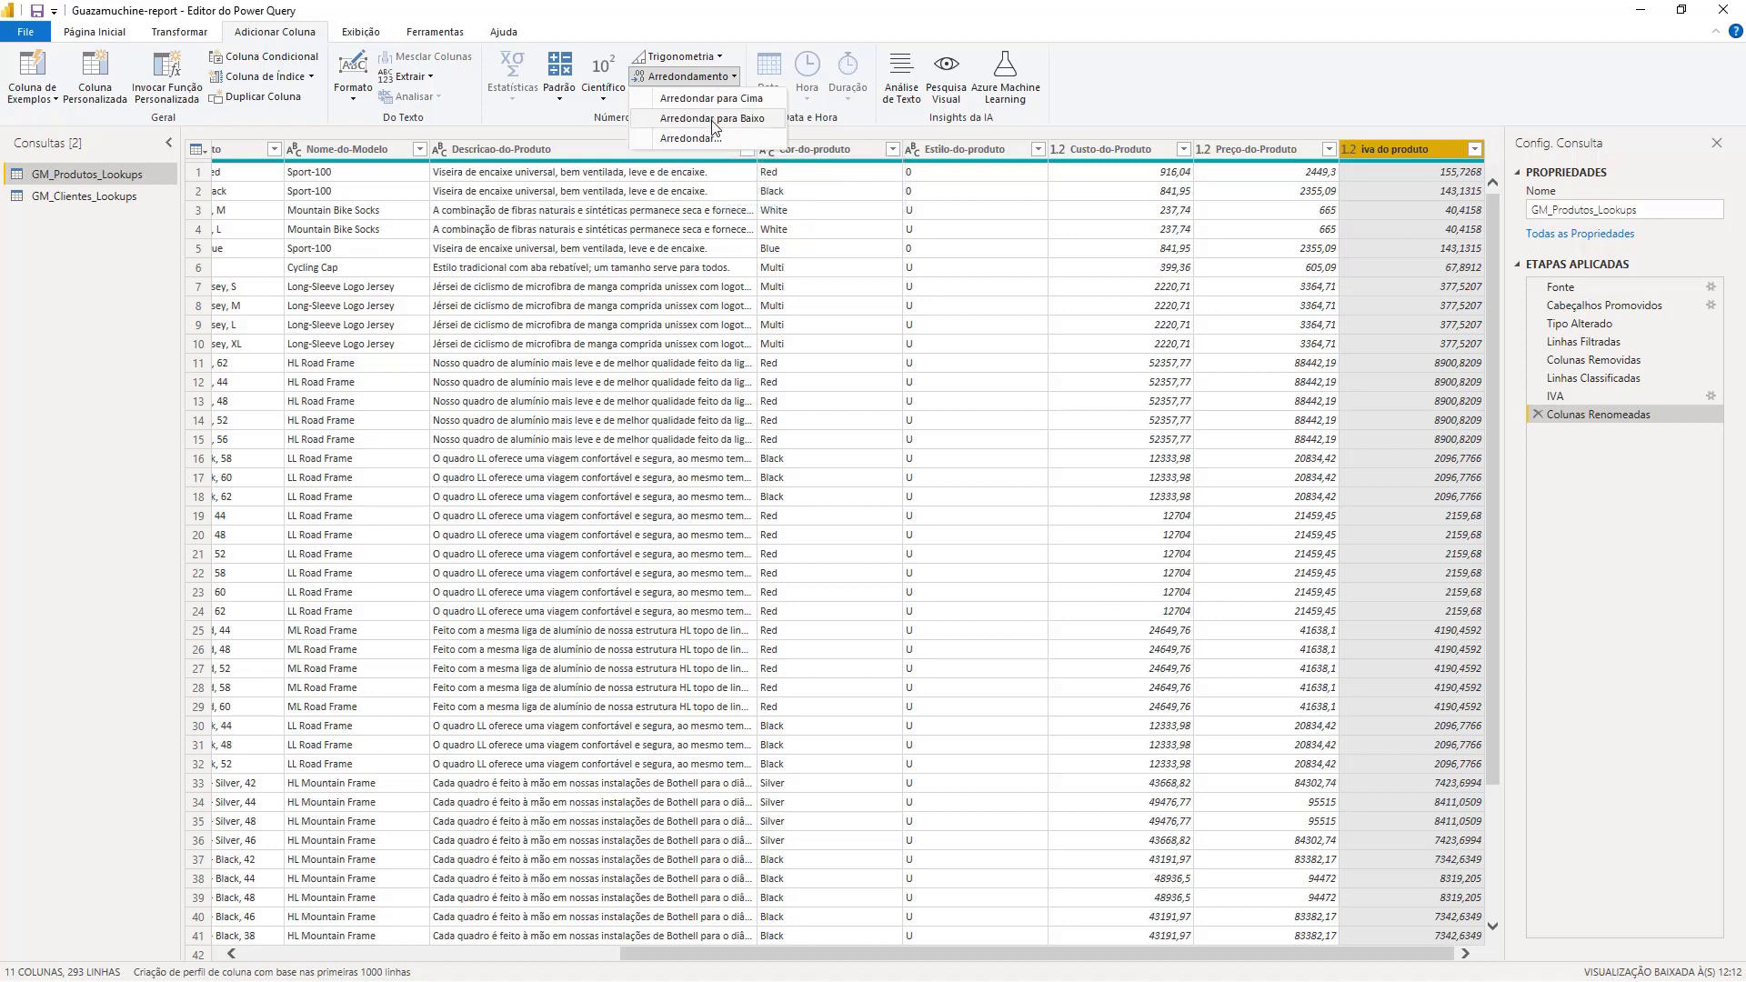
click(713, 100)
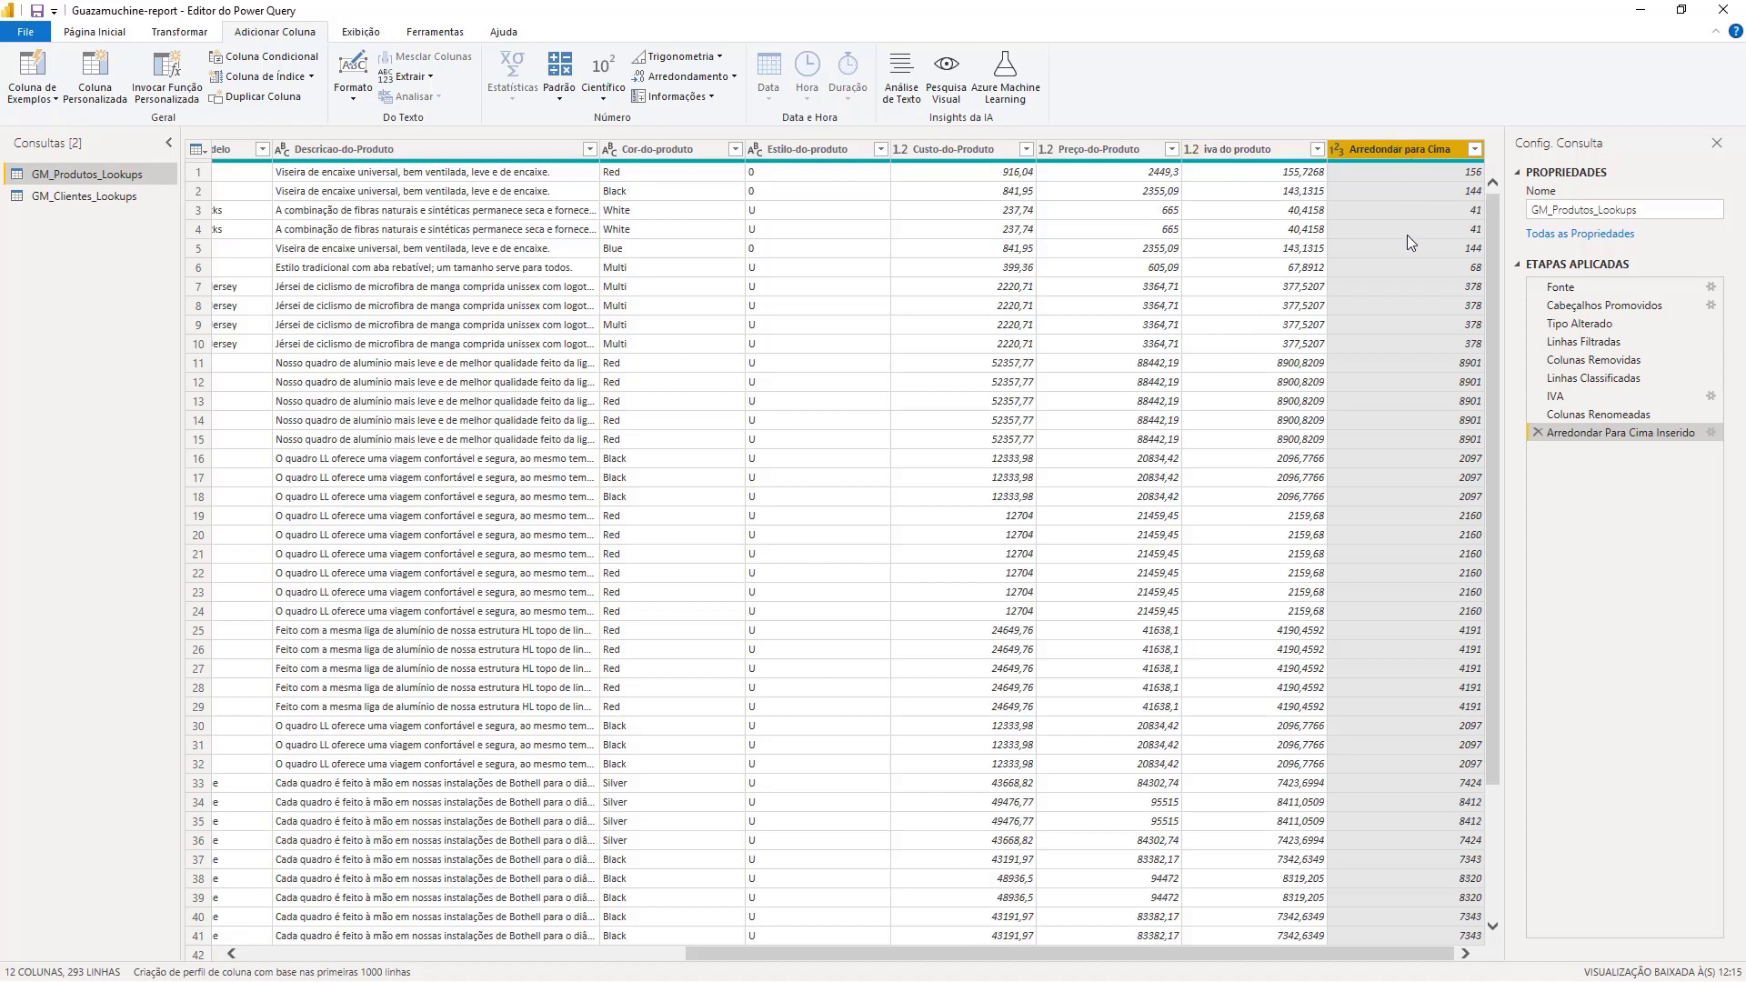
click(1535, 434)
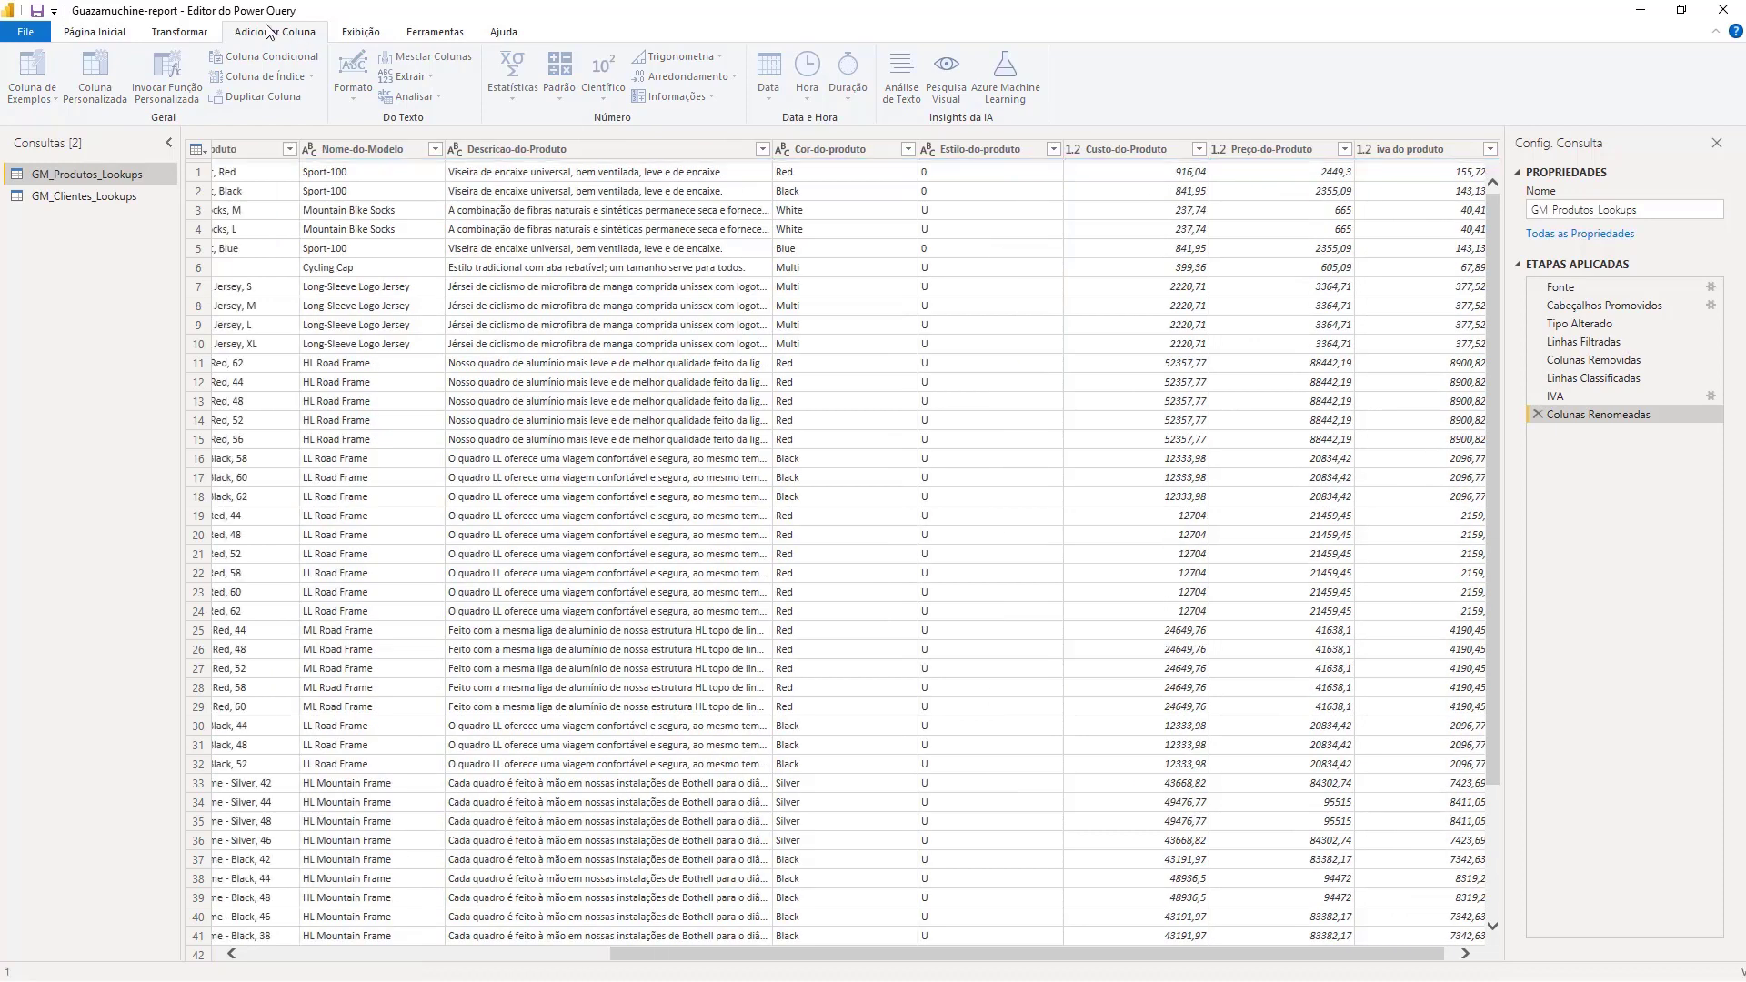
Round the iva do produto values up directly in their own column, and delete the resulting applied step.
click(192, 34)
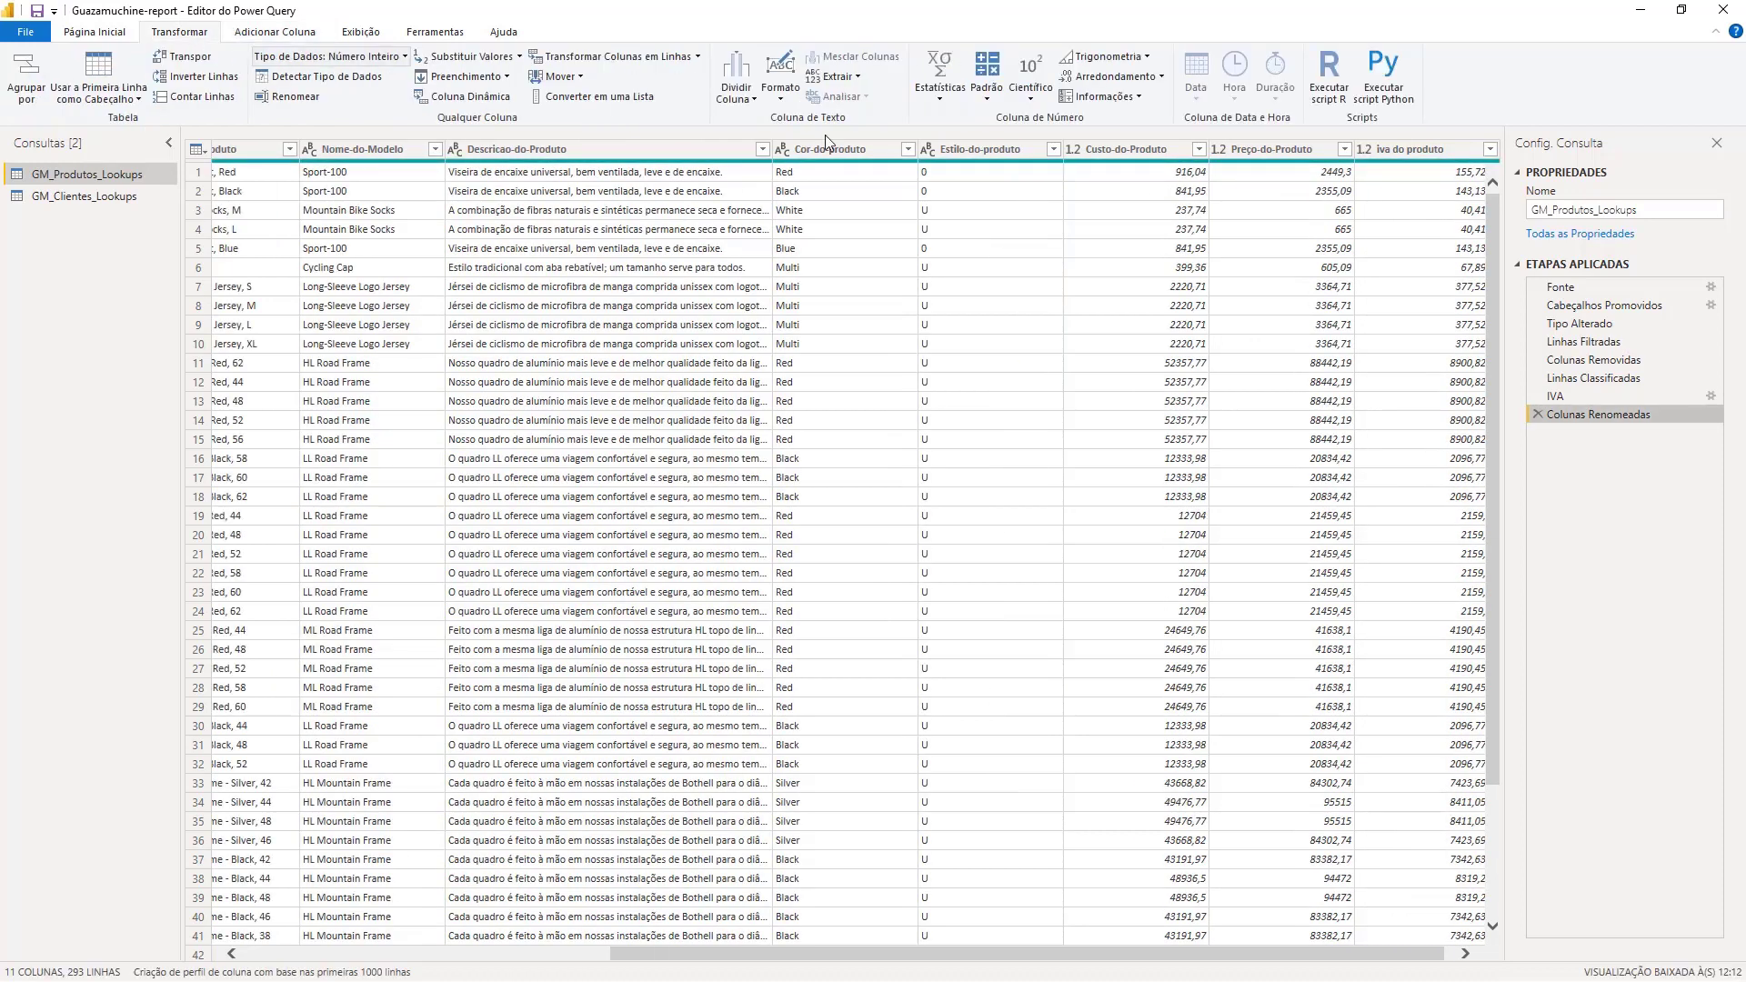
click(1411, 153)
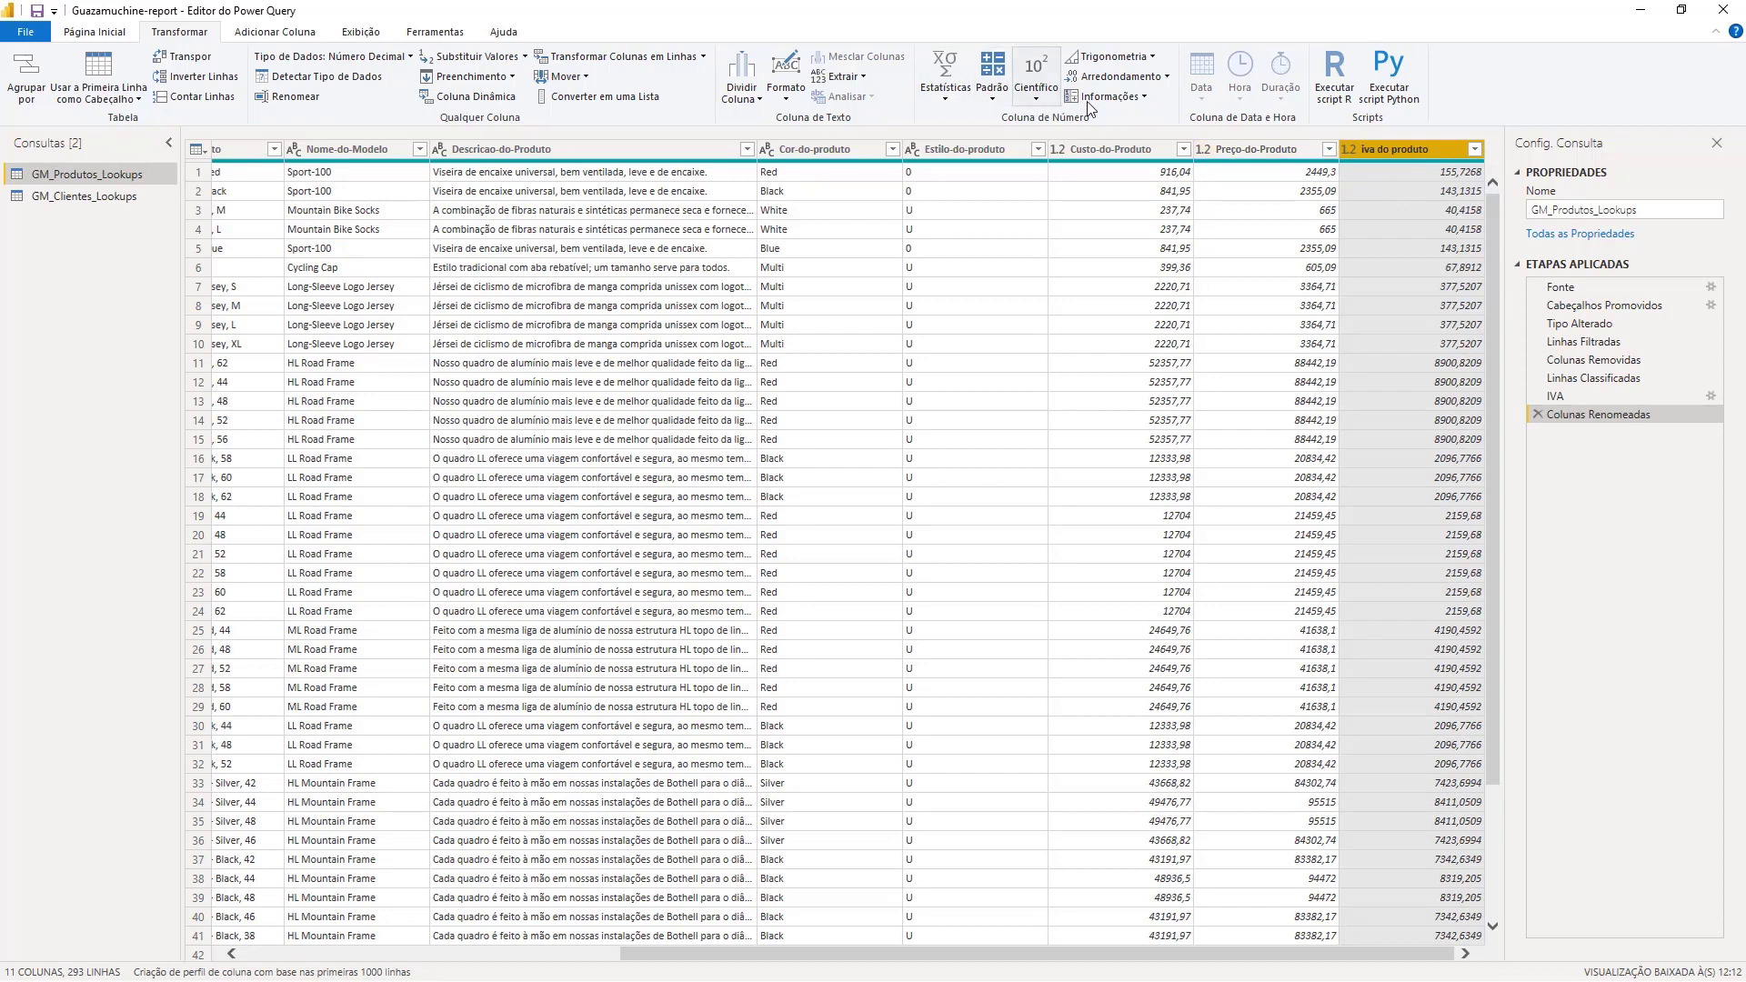
click(1118, 78)
click(1173, 102)
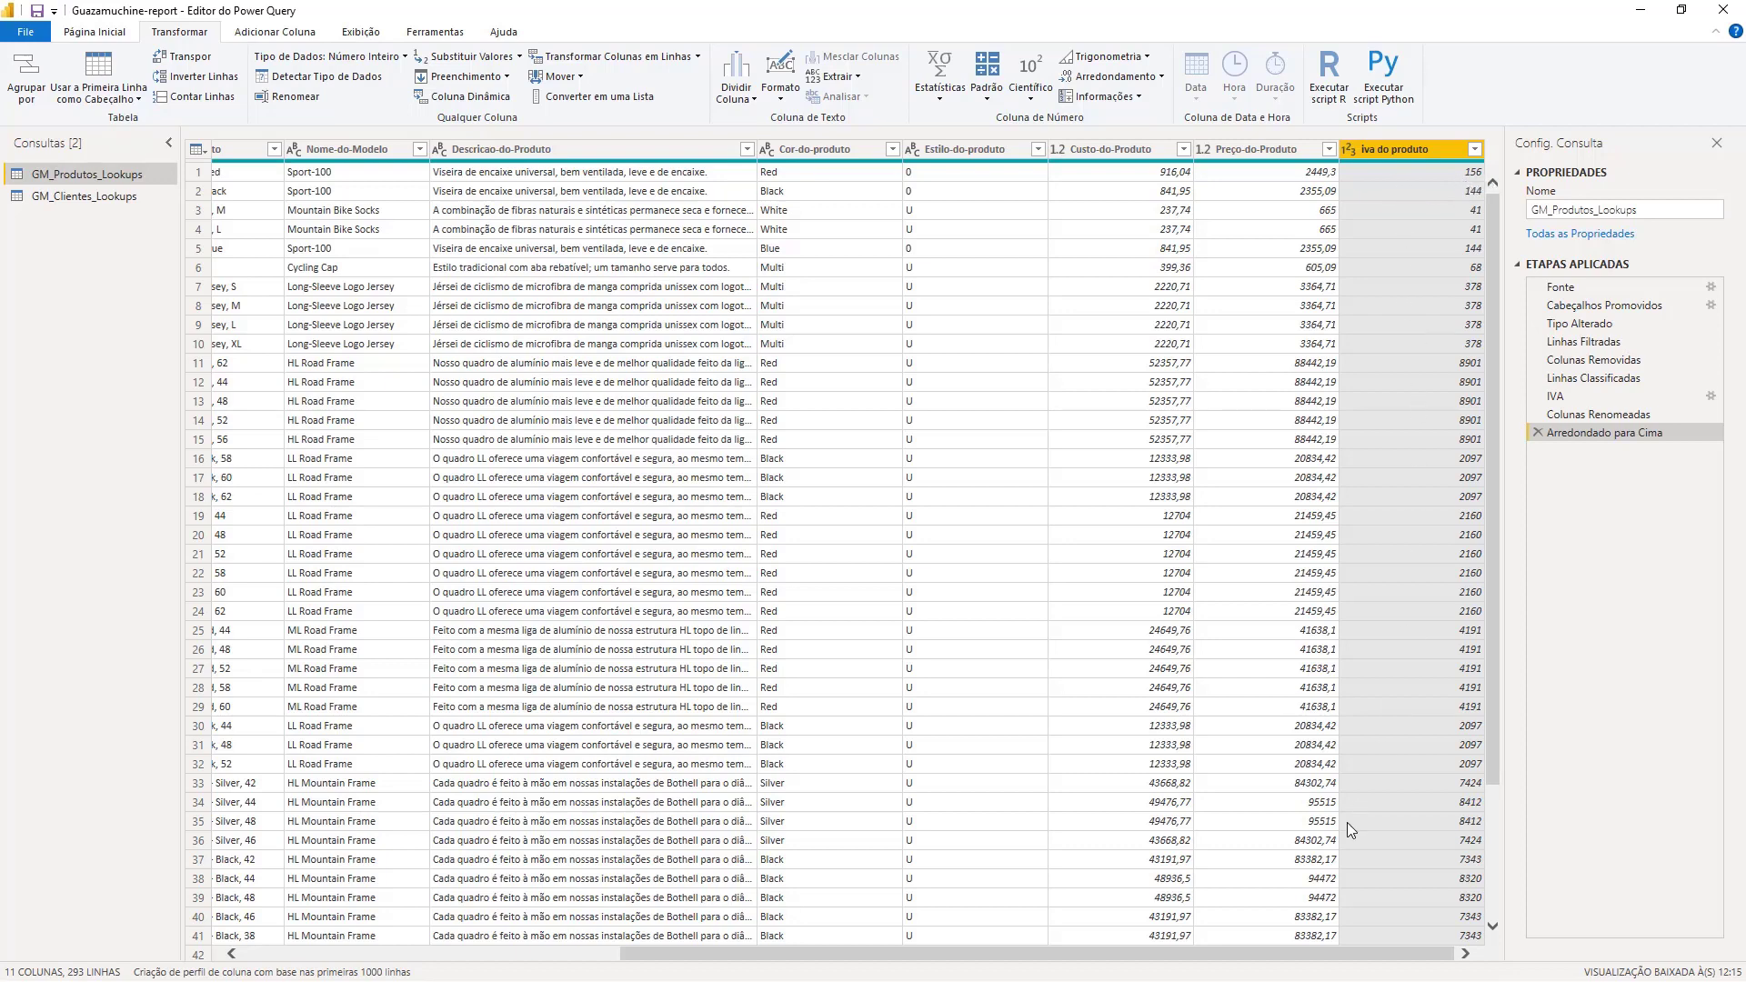
click(1533, 428)
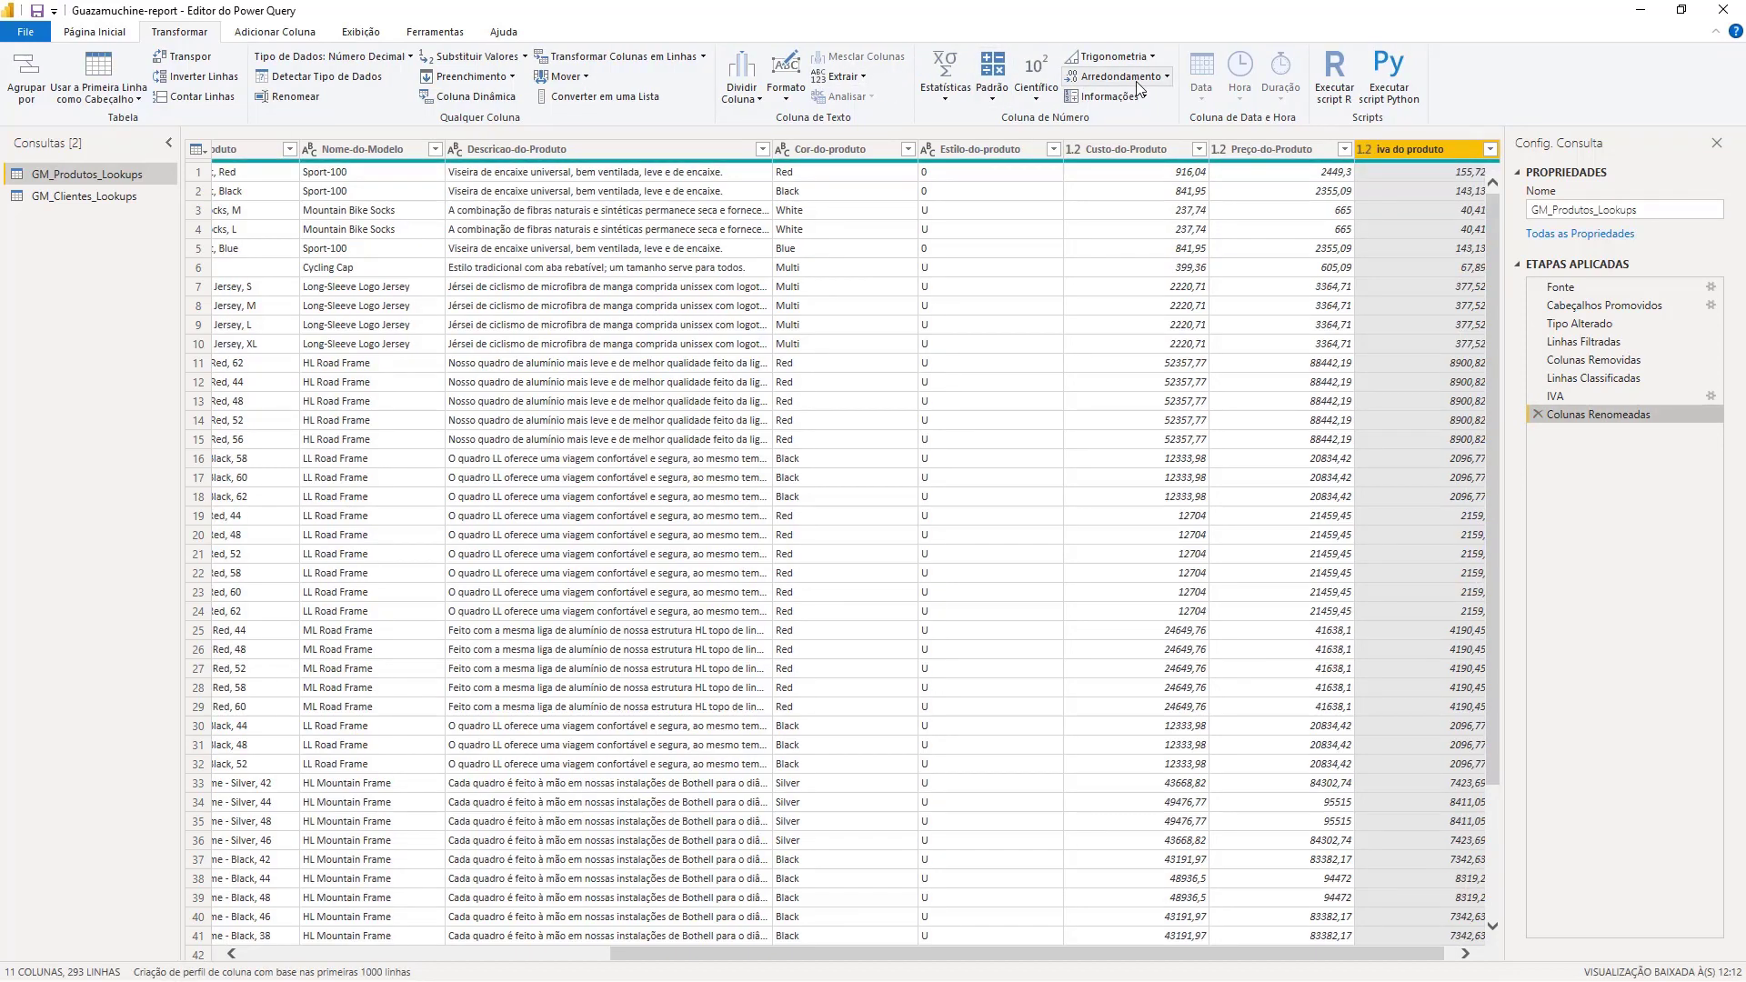
Round the iva do produto values to two decimal places directly in their own column.
click(1136, 80)
click(1120, 144)
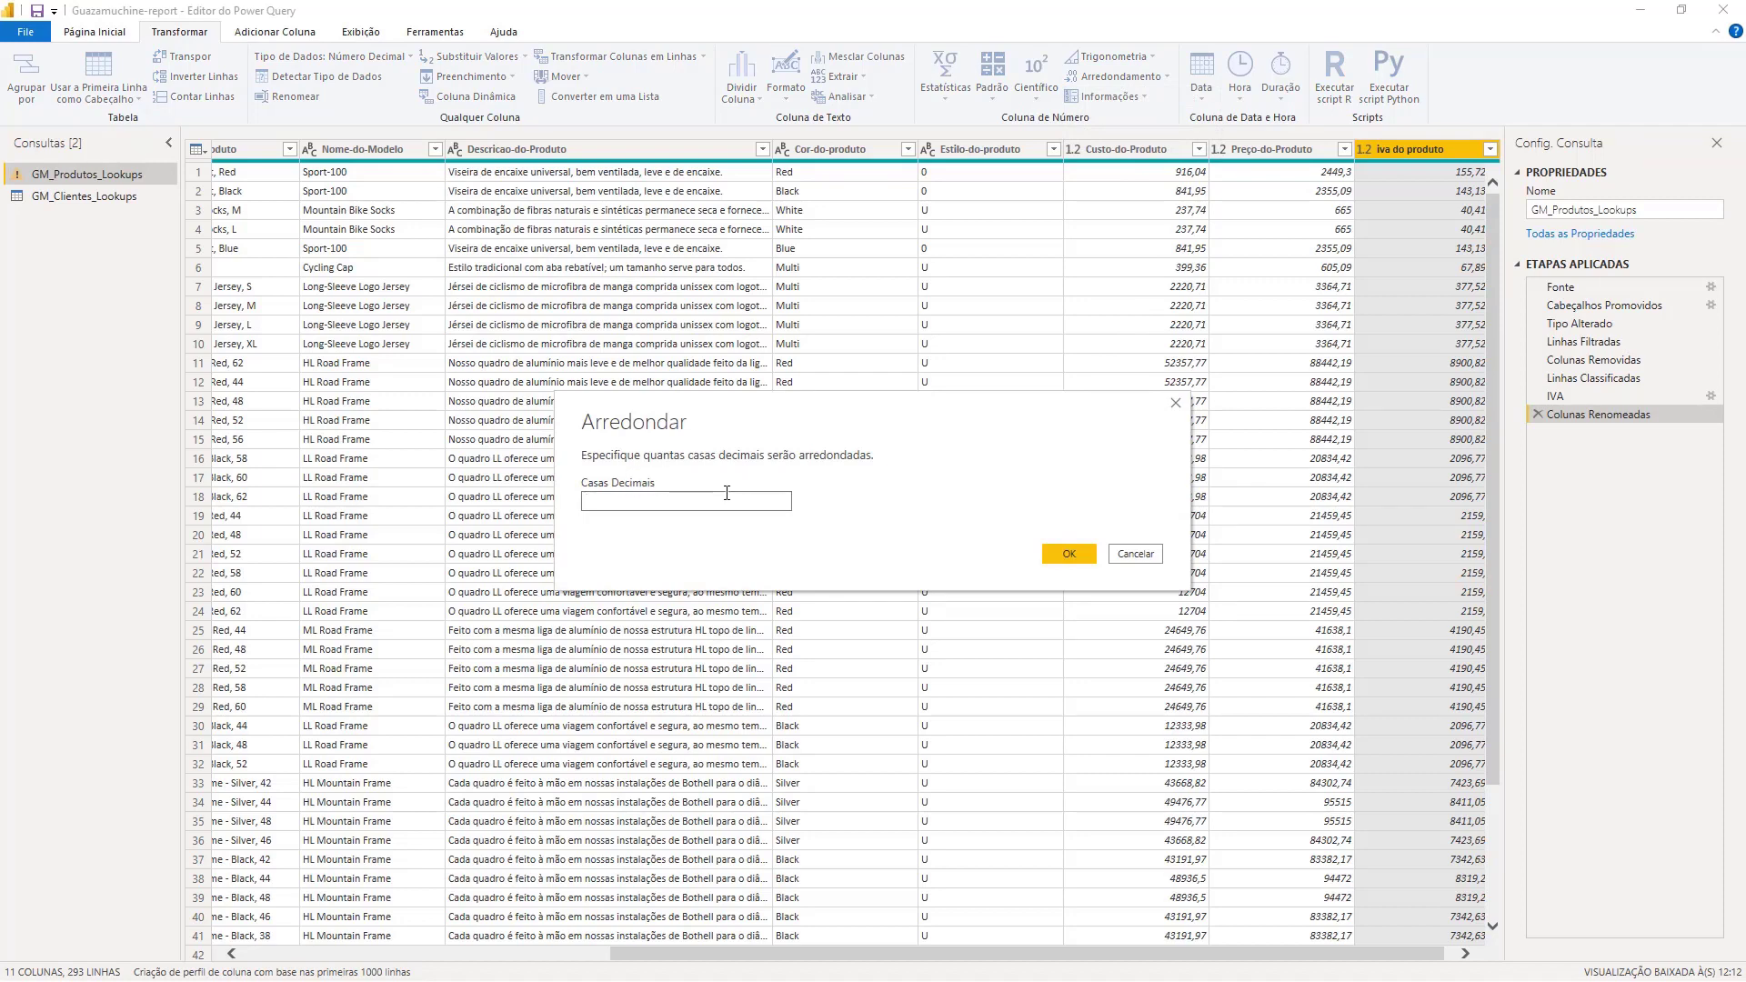
click(1058, 551)
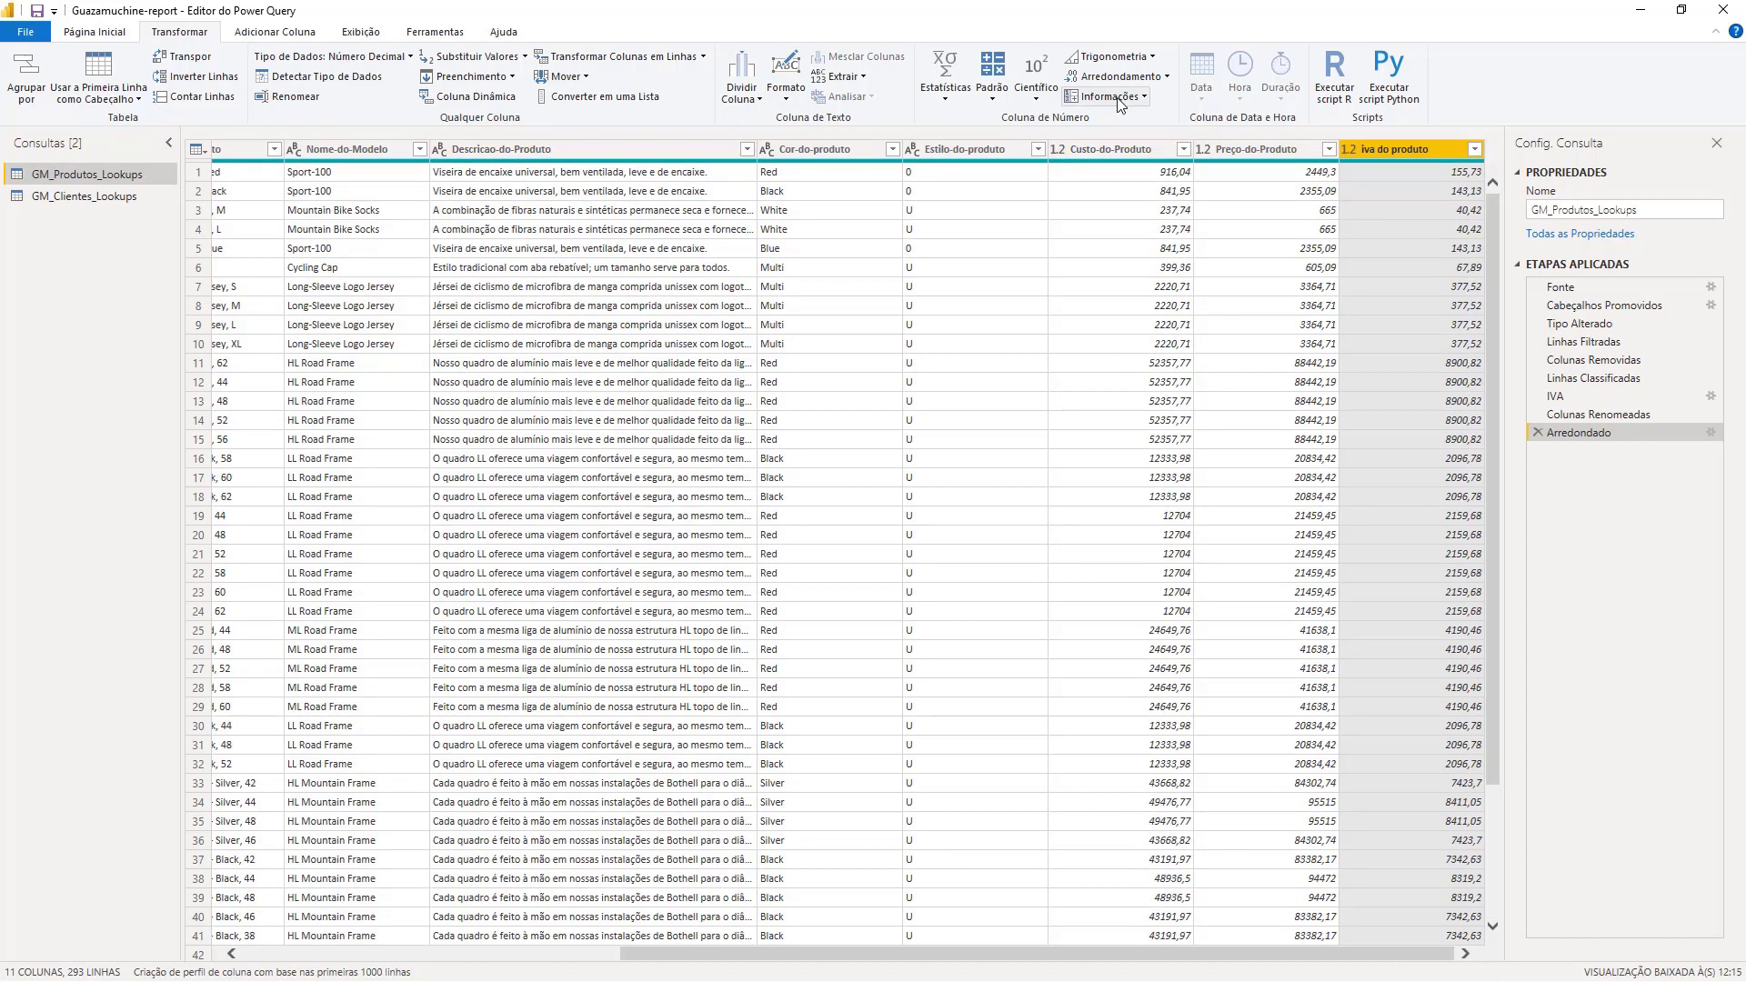
Add a new É Par column that tests whether each iva do produto value is even.
drag(1041, 954, 1396, 964)
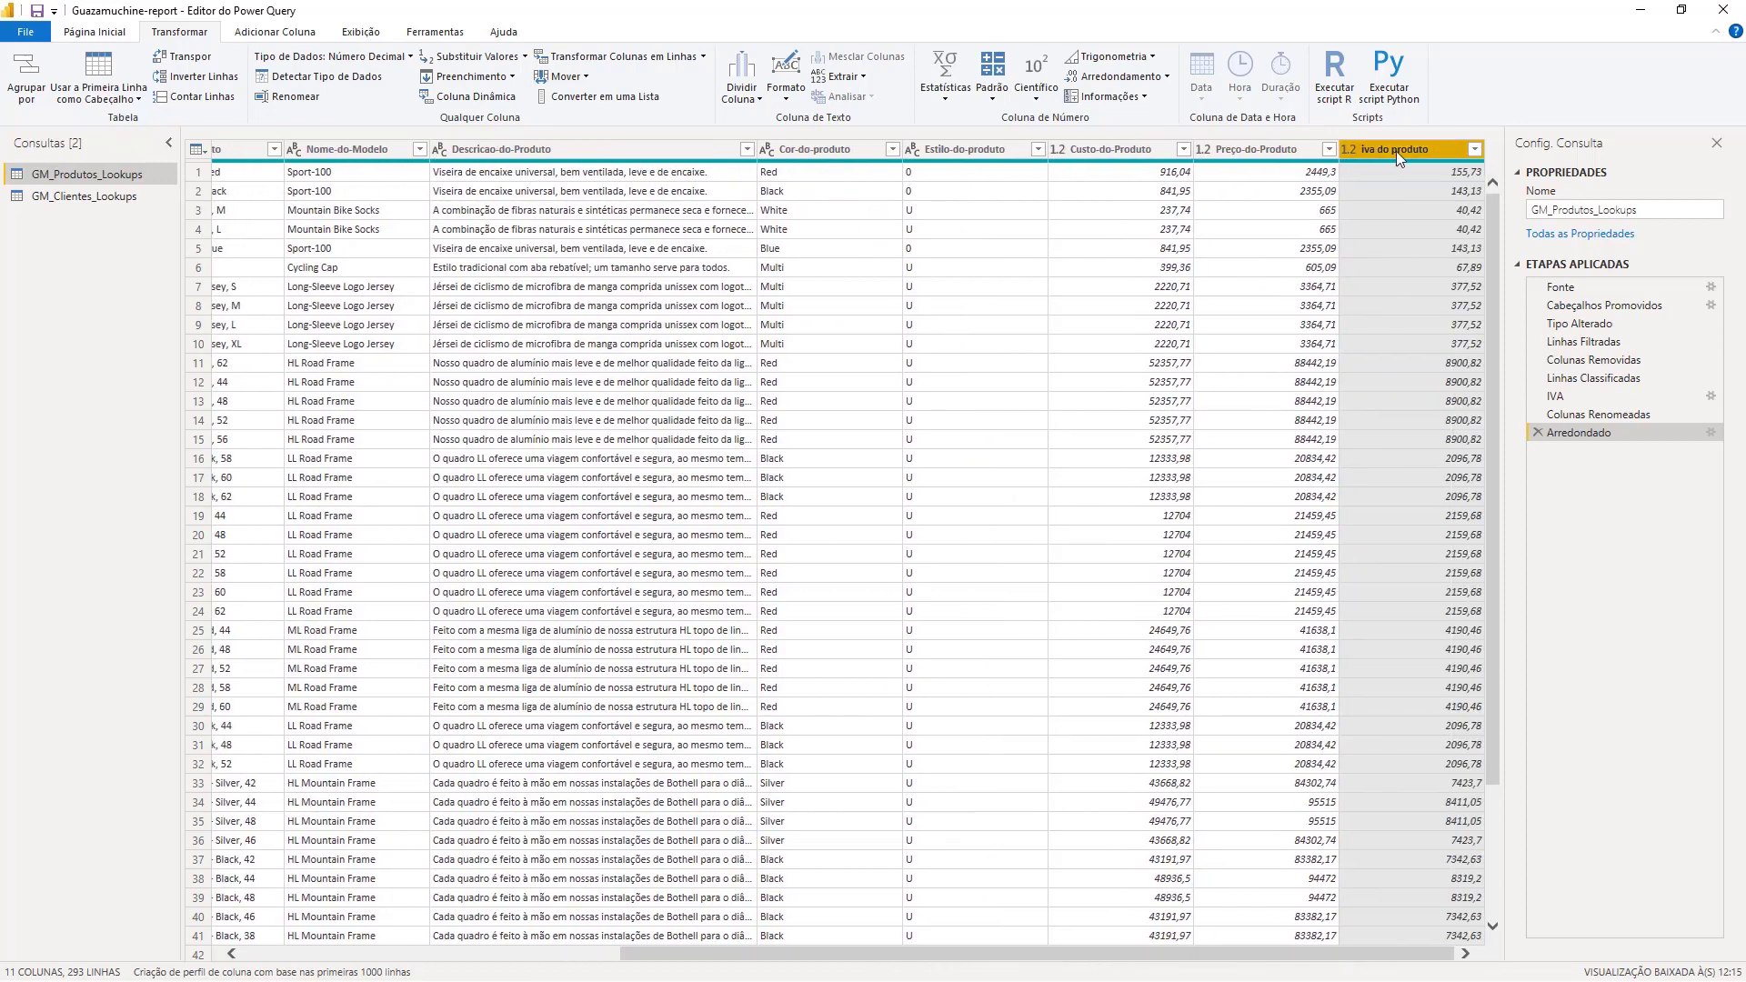
click(1113, 97)
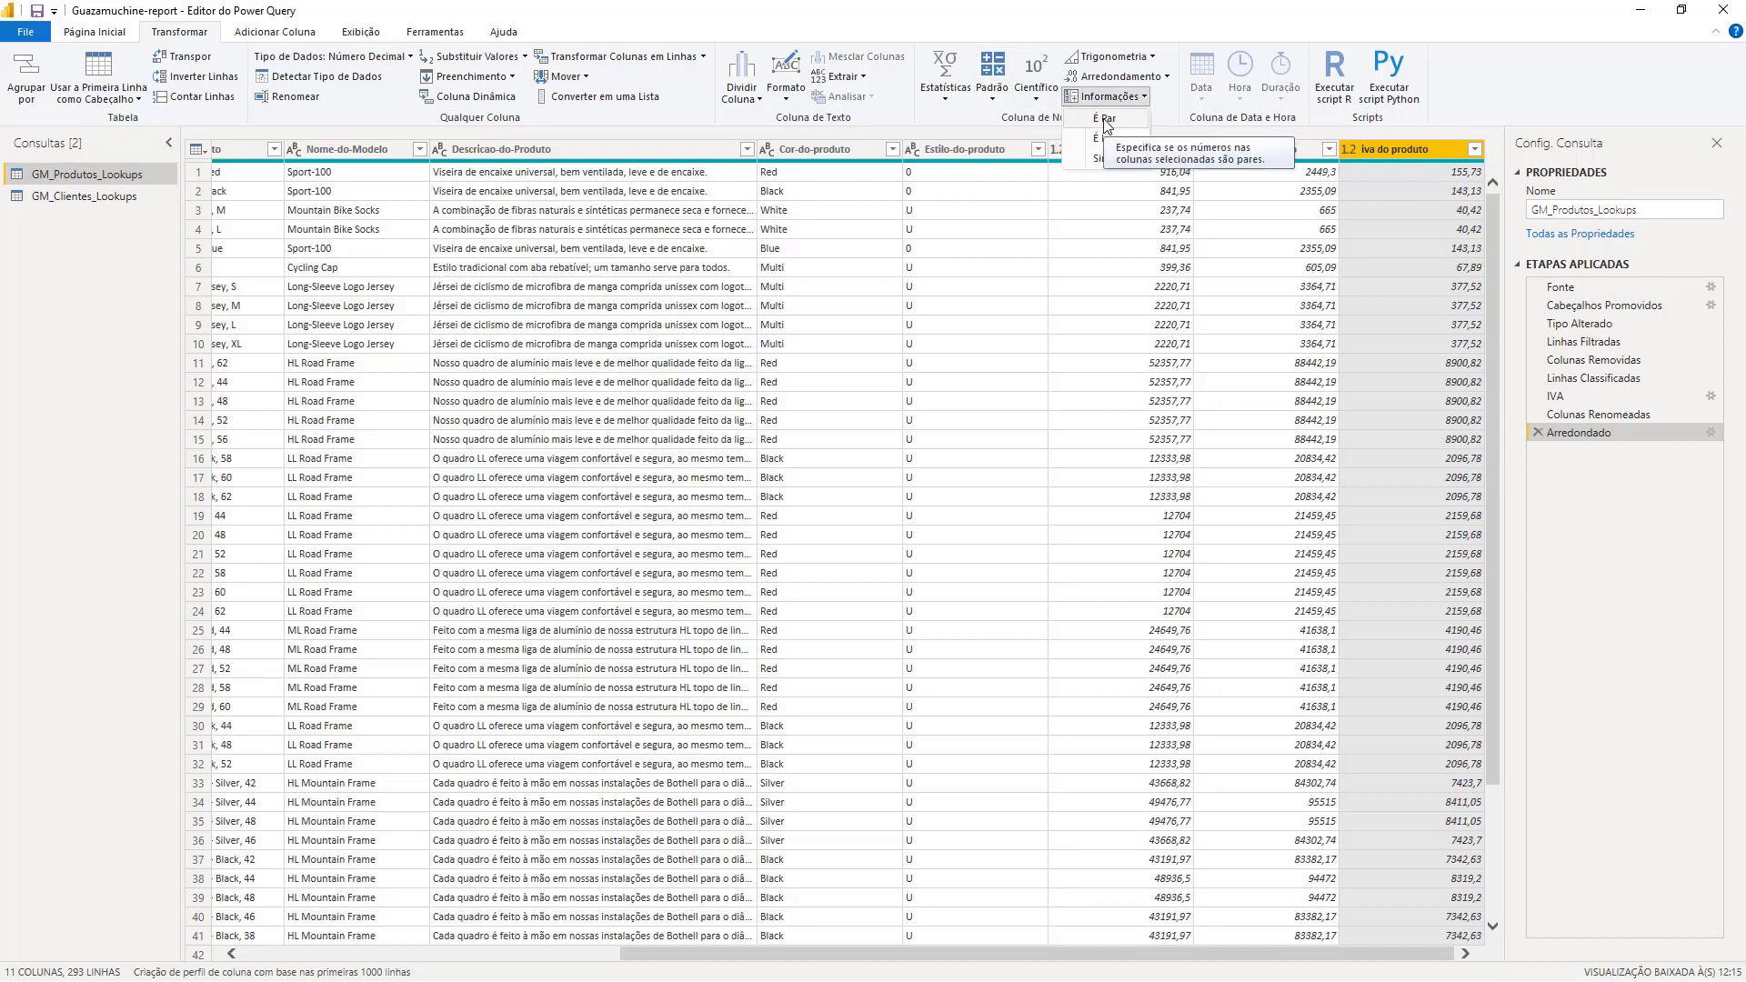
click(287, 35)
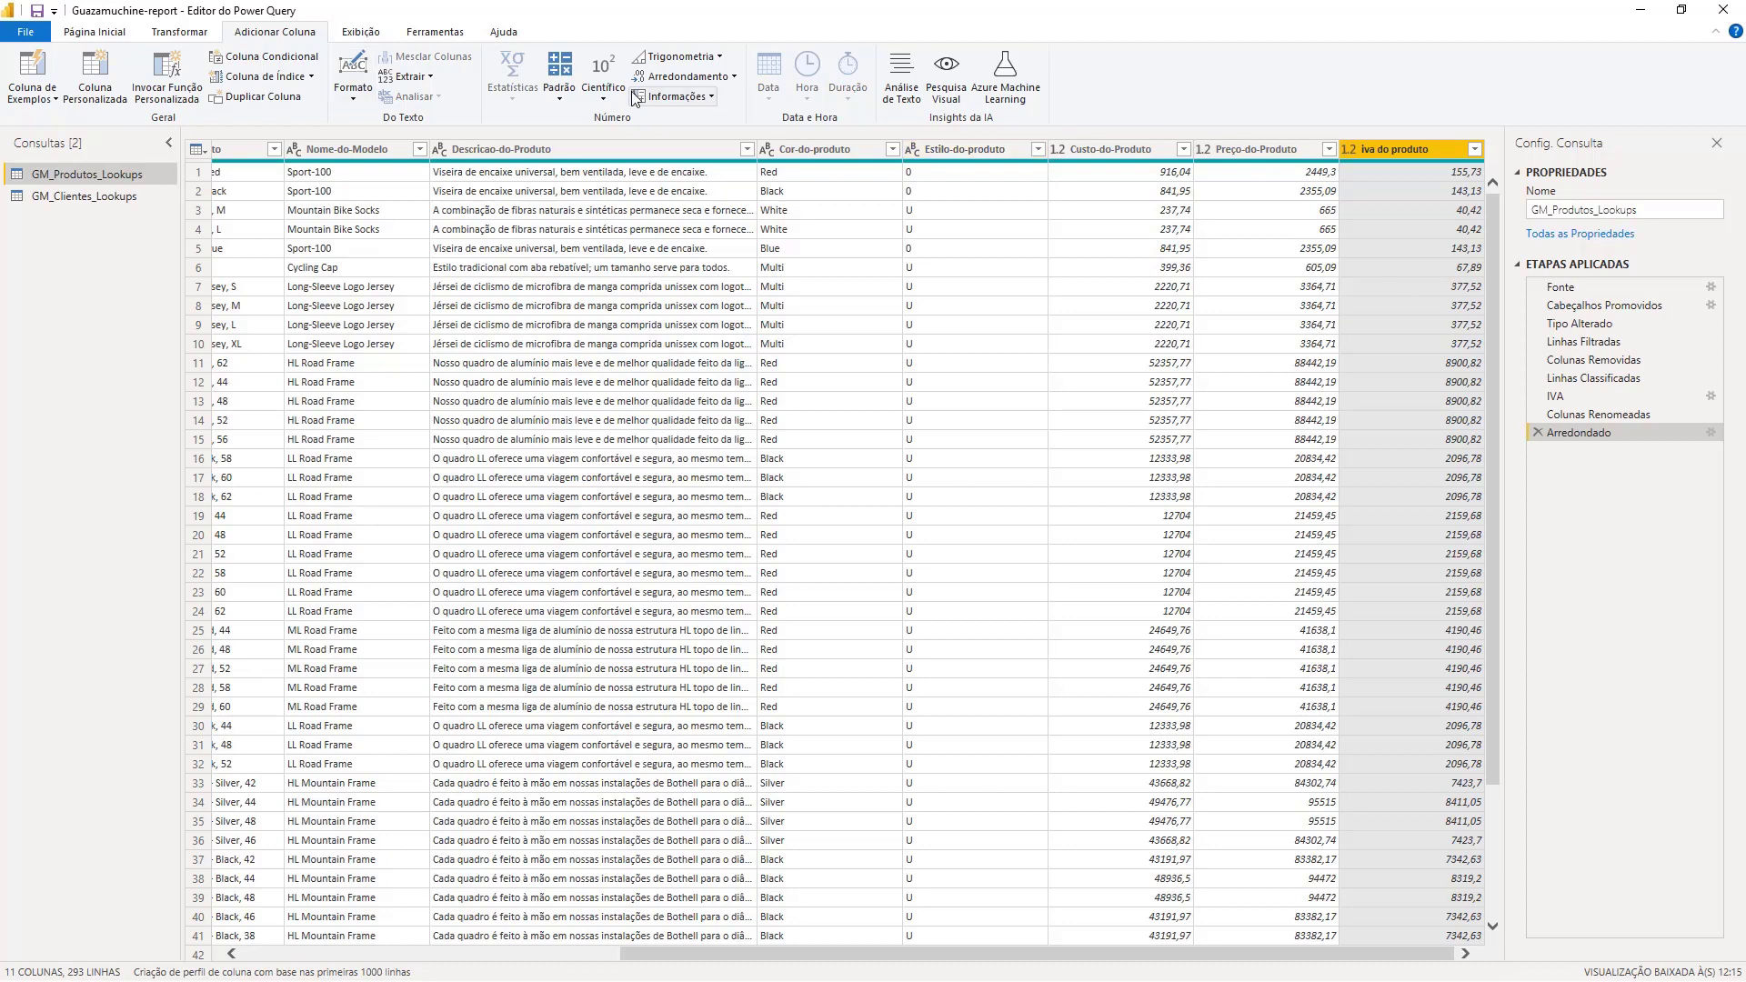
click(657, 102)
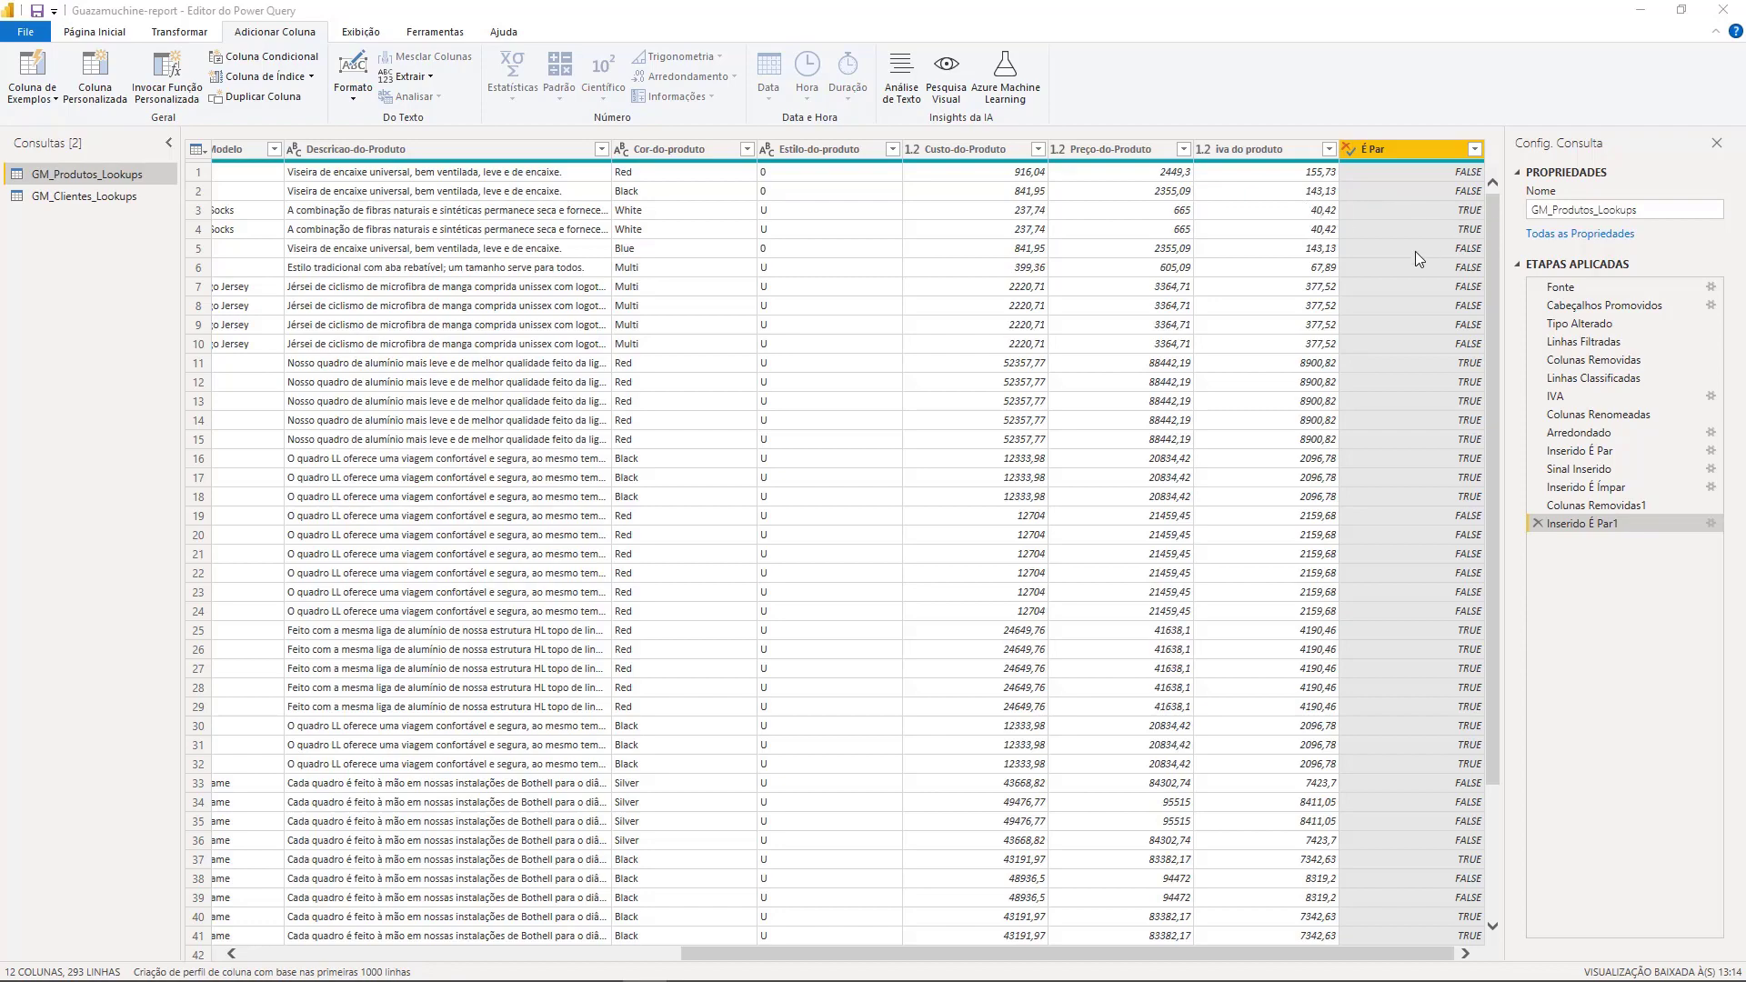
Examine the É Par results against the iva do produto values throughout the table, down to the last row.
scroll(1380, 367, down, 10)
scroll(1393, 386, down, 20)
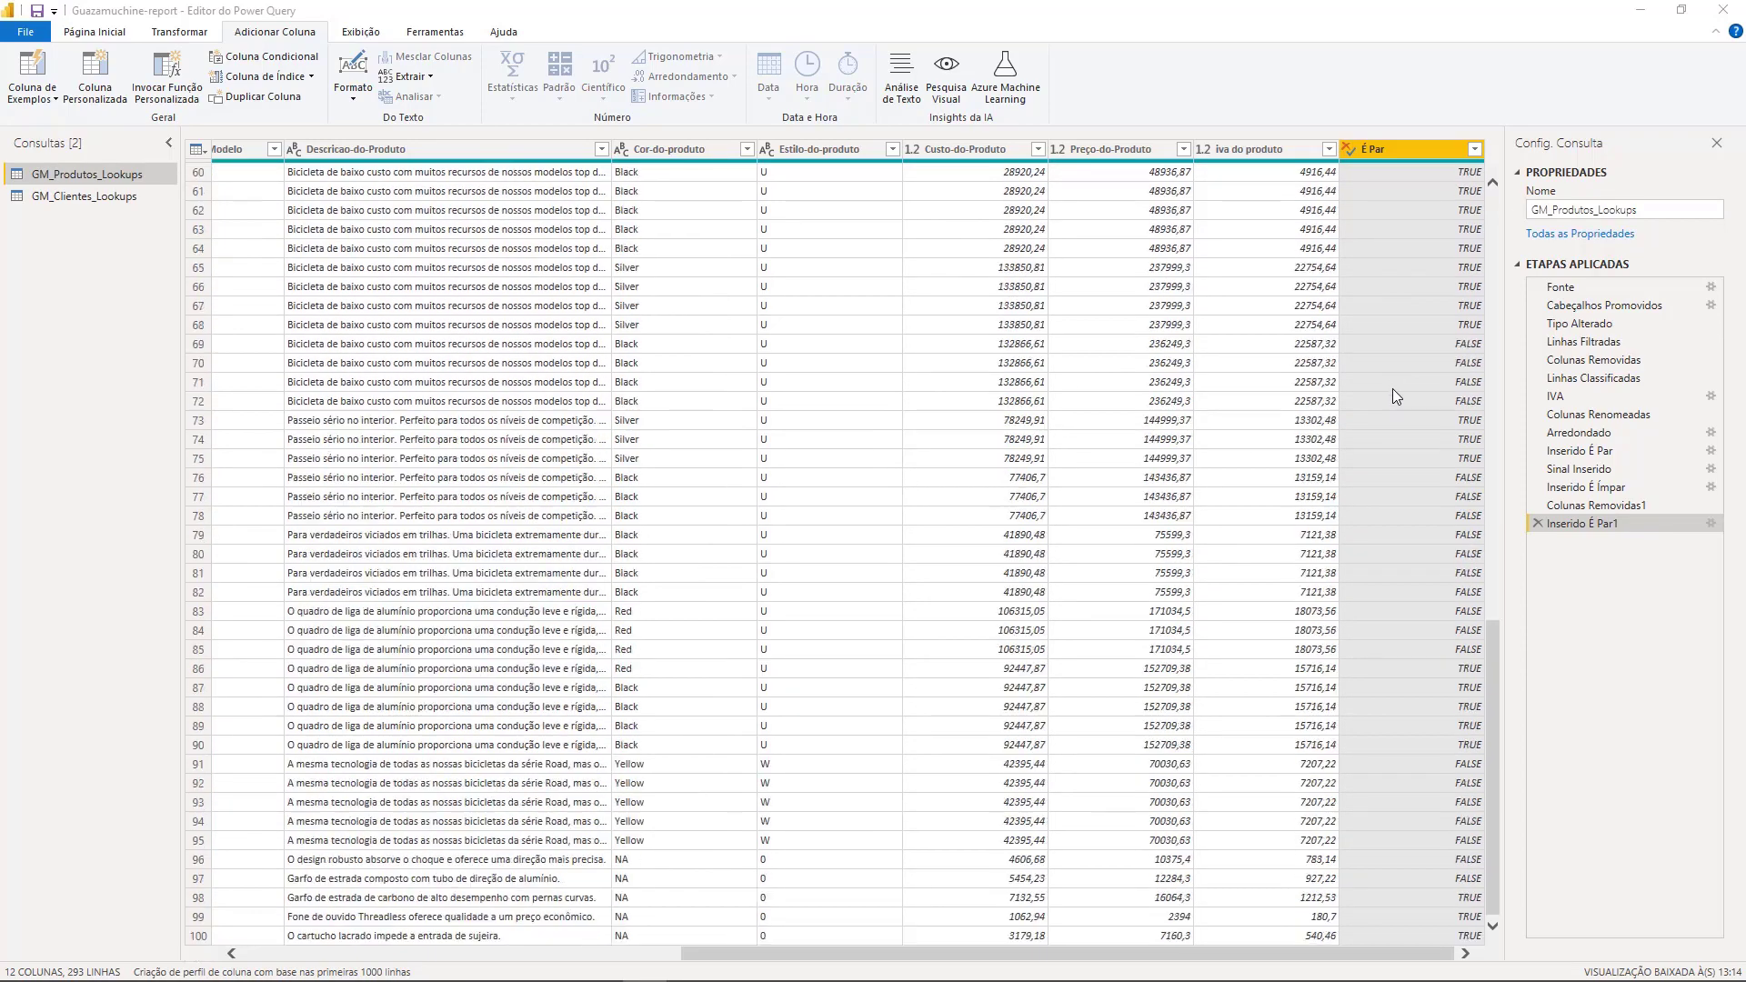
scroll(1393, 389, up, 20)
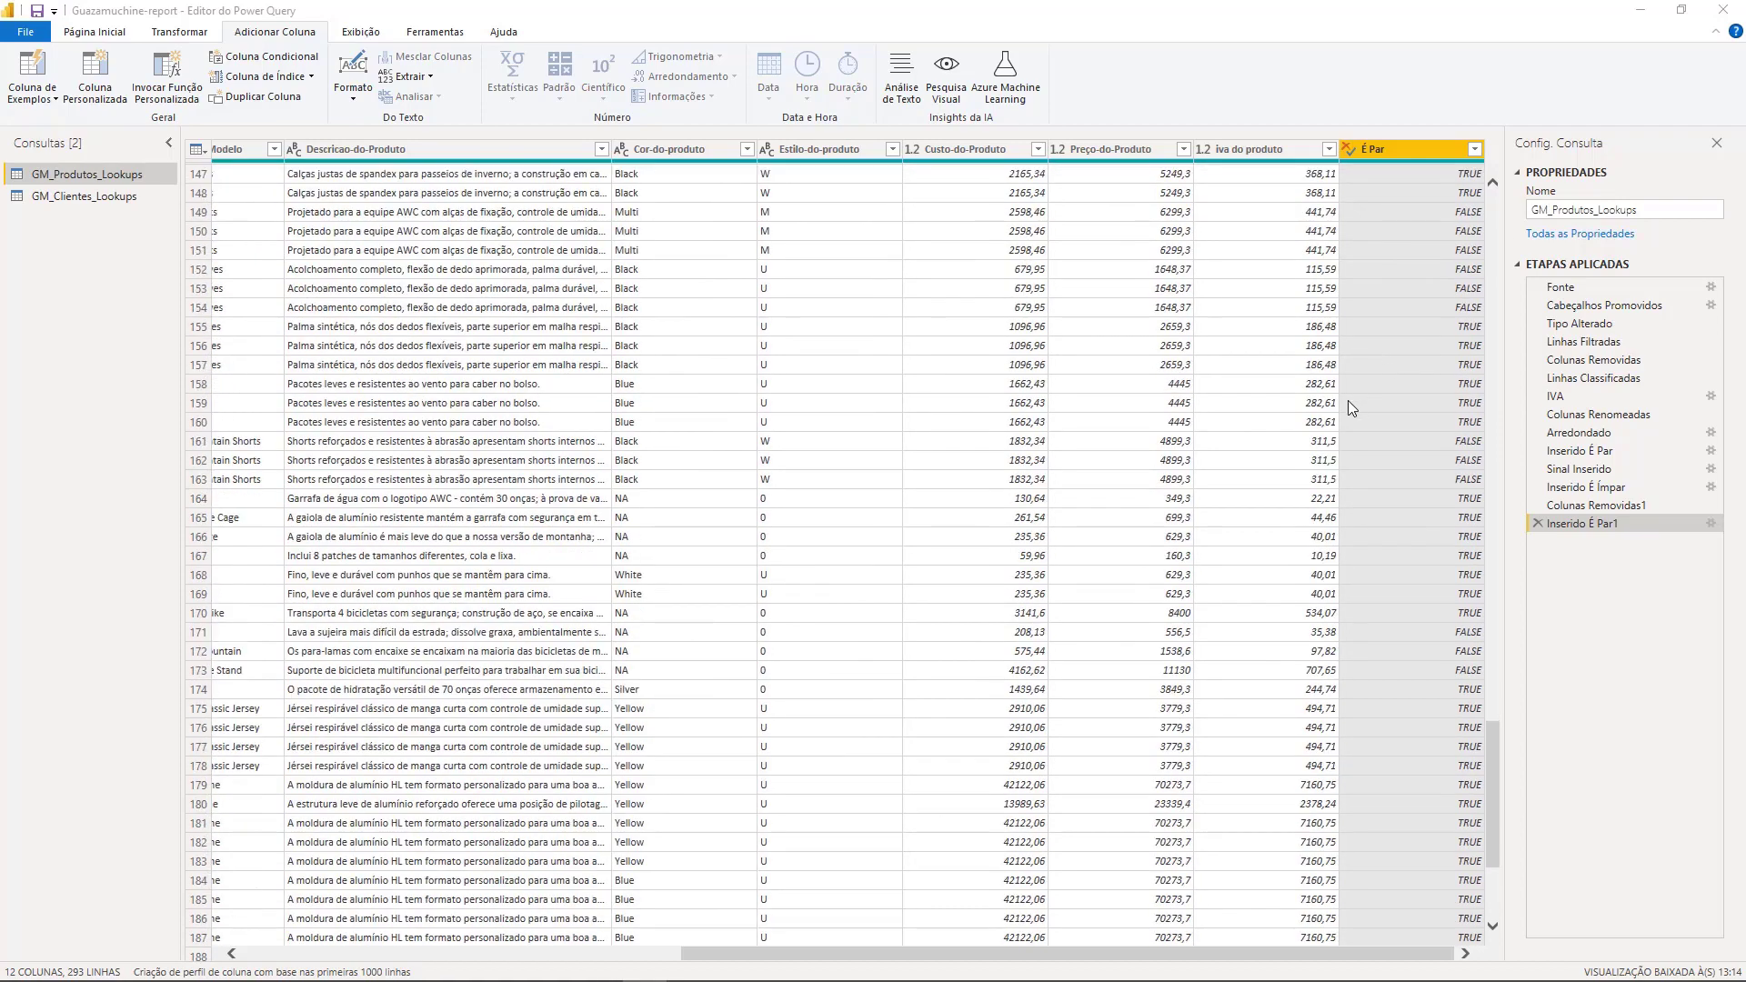
scroll(1306, 482, up, 8)
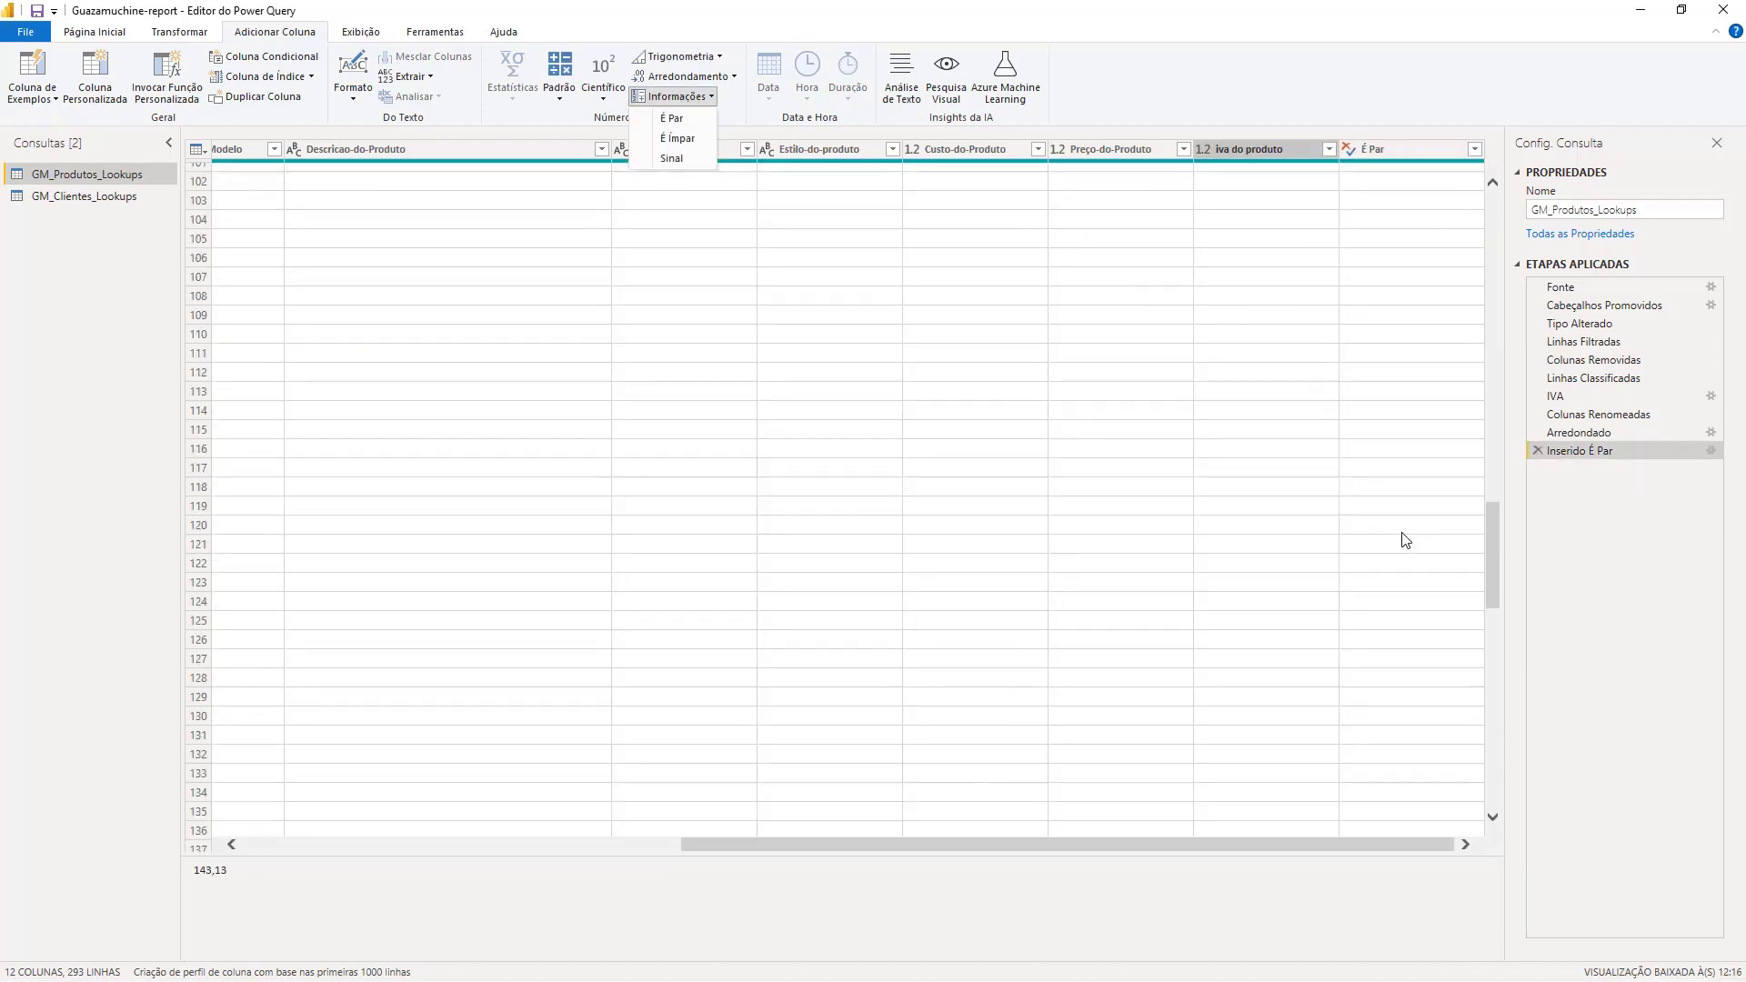
scroll(1406, 540, down, 20)
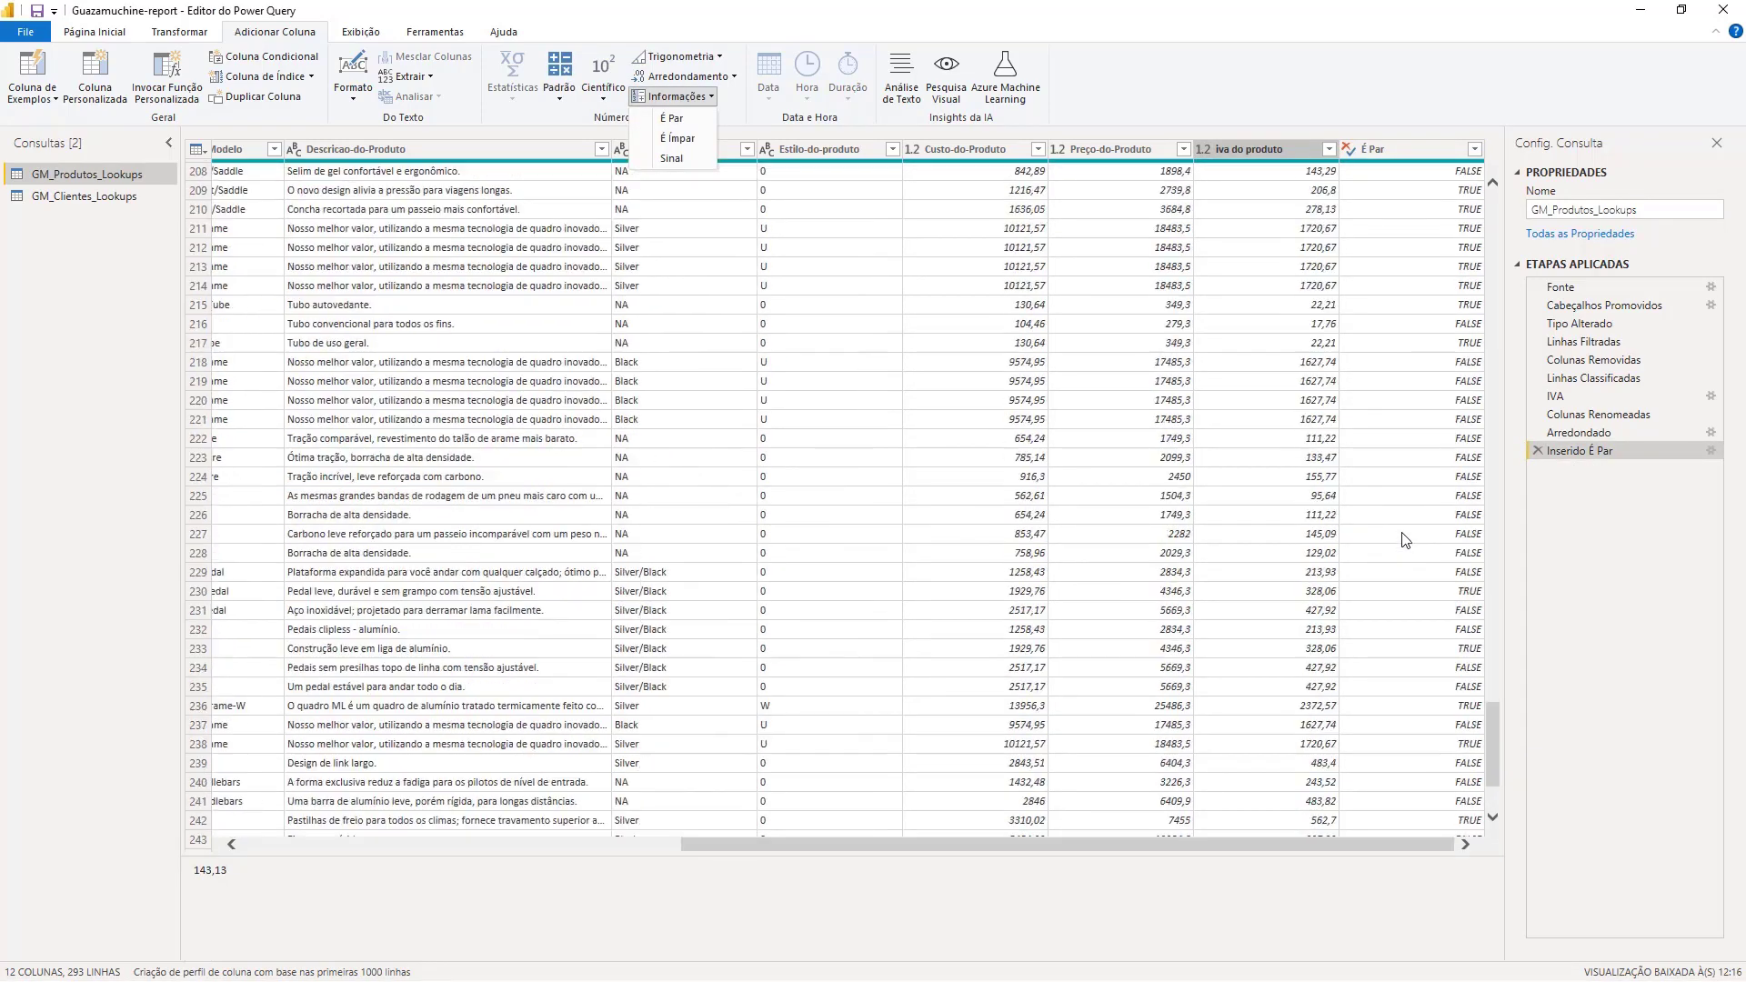
scroll(1405, 540, down, 2)
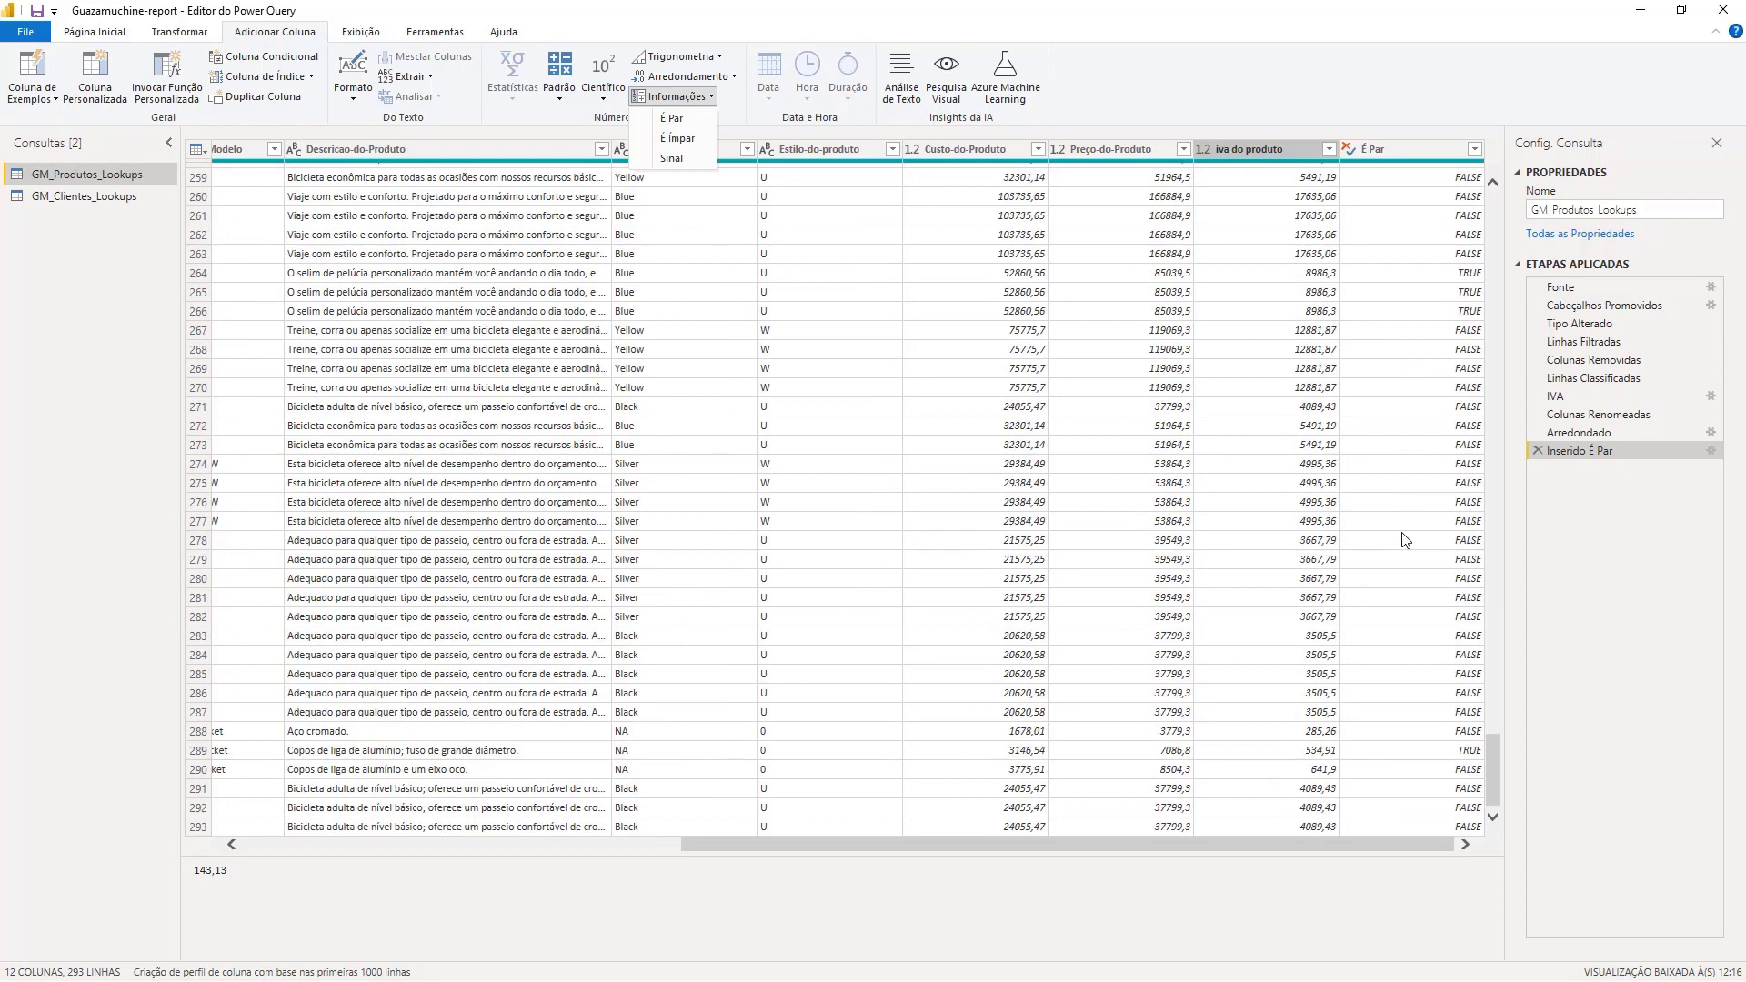